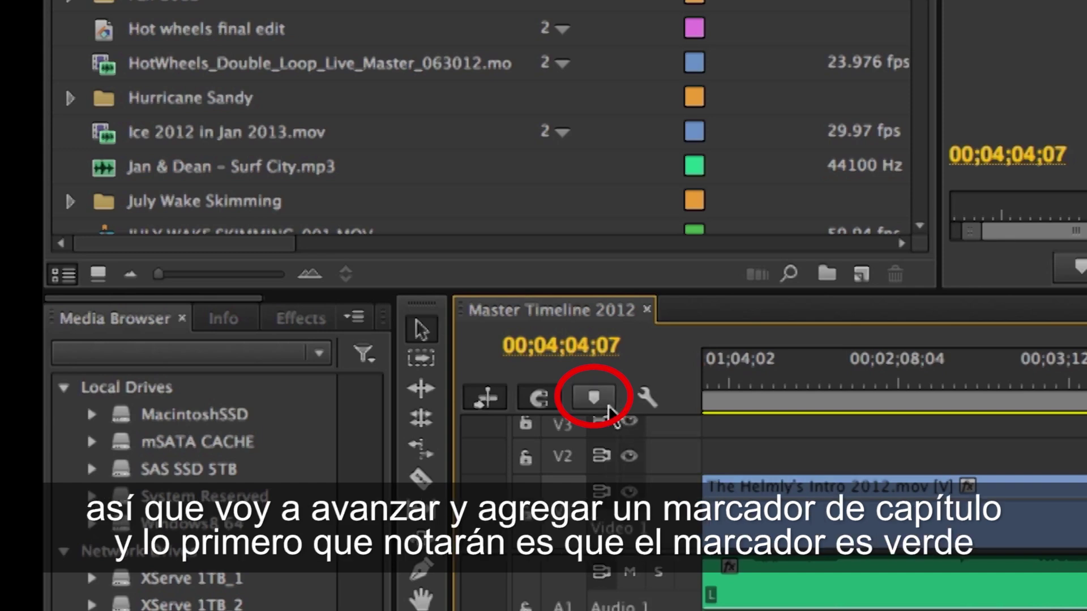
Step: Add a marker at 00;04;04;07 on the Master Timeline 2012 sequence and make it a chapter marker named PROM
{"action": "left_click", "coordinate": [593, 398]}
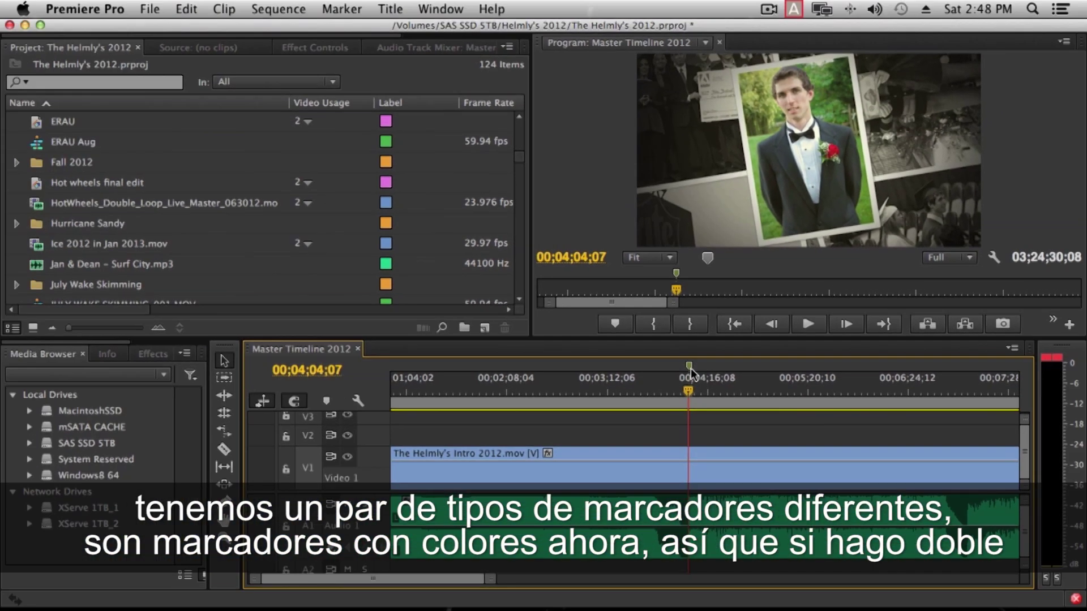
{"action": "double_click", "coordinate": [689, 366]}
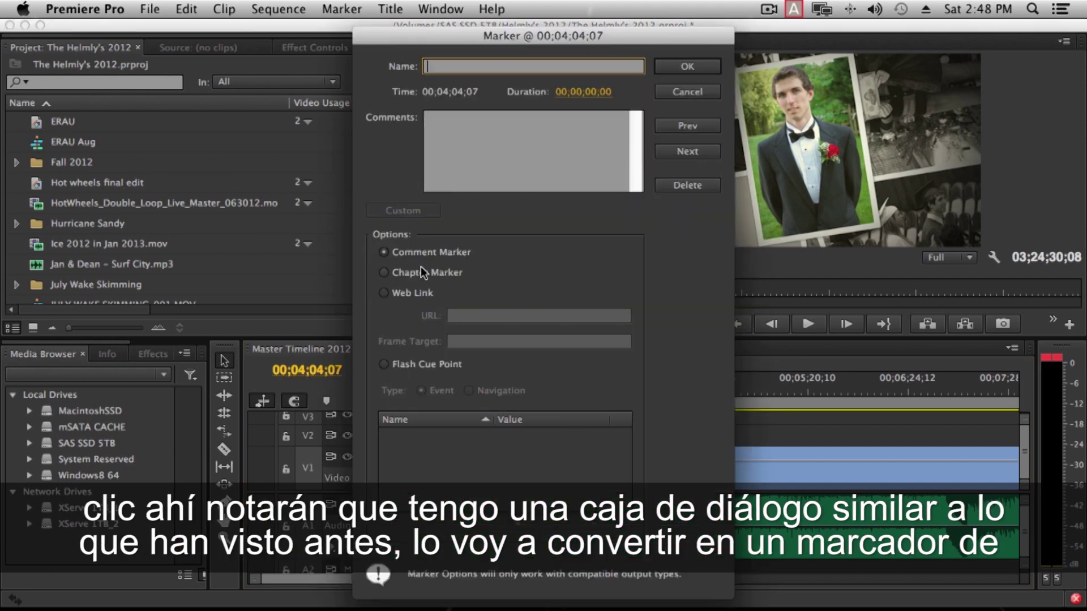
{"action": "left_click", "coordinate": [385, 272]}
{"action": "left_click", "coordinate": [433, 67]}
{"action": "type", "text": "PROM"}
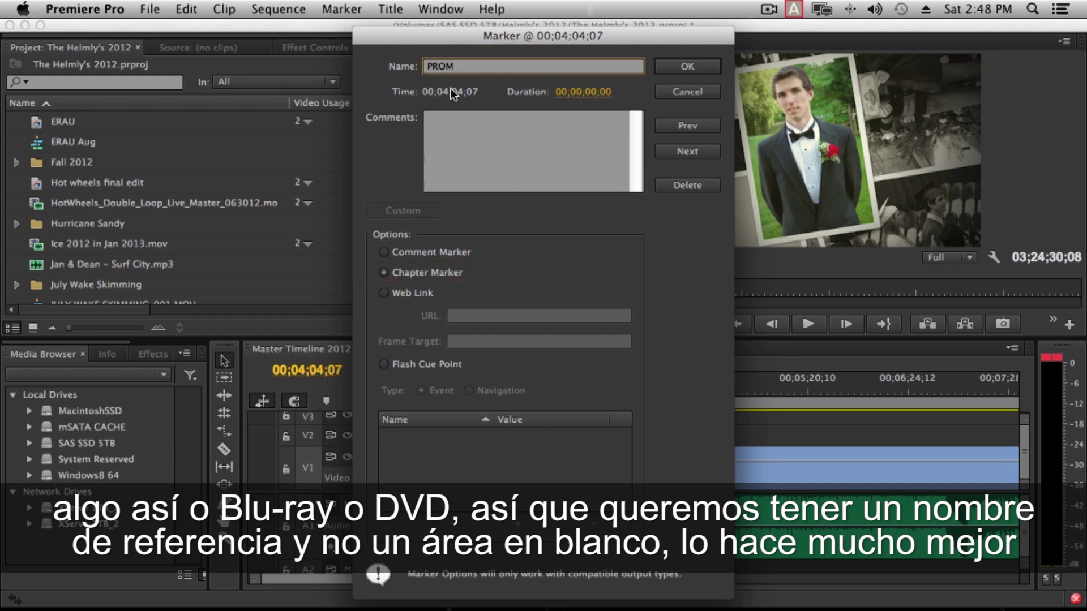
{"action": "left_click", "coordinate": [676, 67]}
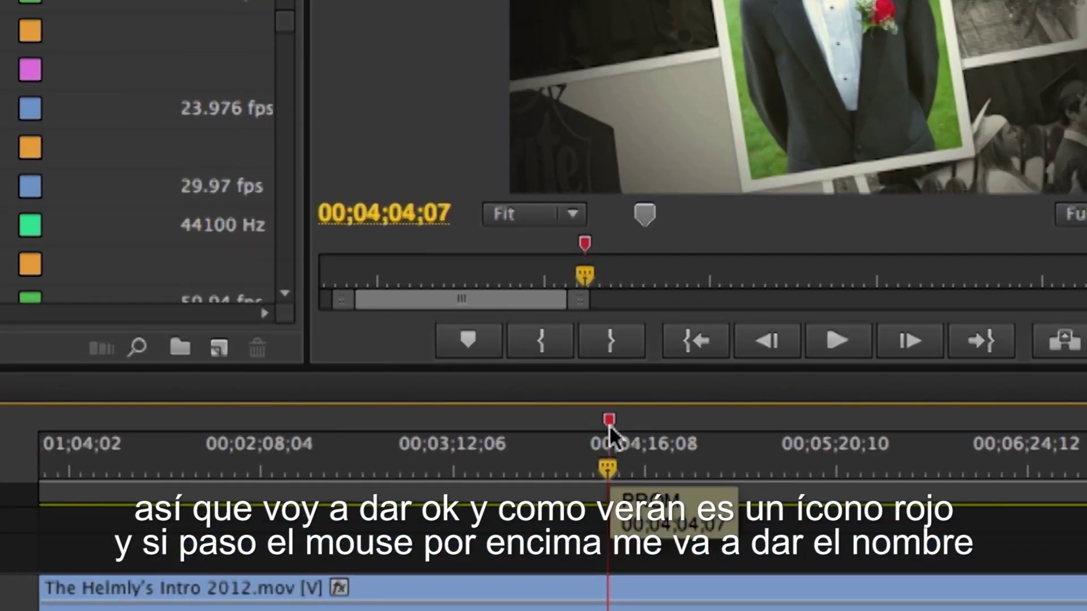
{"action": "mouse_move", "coordinate": [689, 365]}
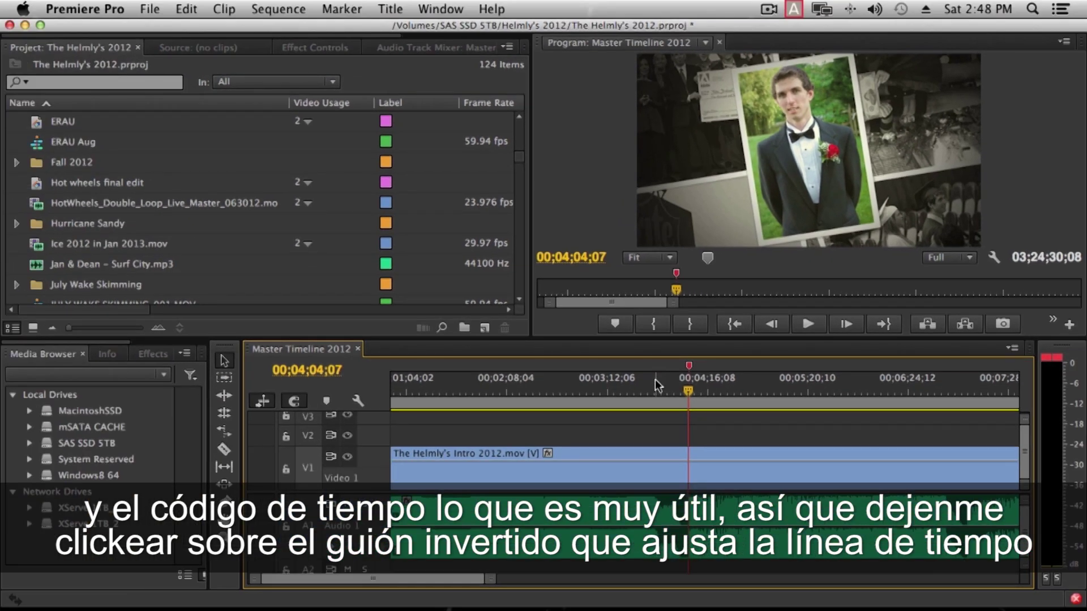
Step: Open the media export settings for the Master Timeline 2012 sequence and choose QuickTime as the format
{"action": "key", "text": "backslash"}
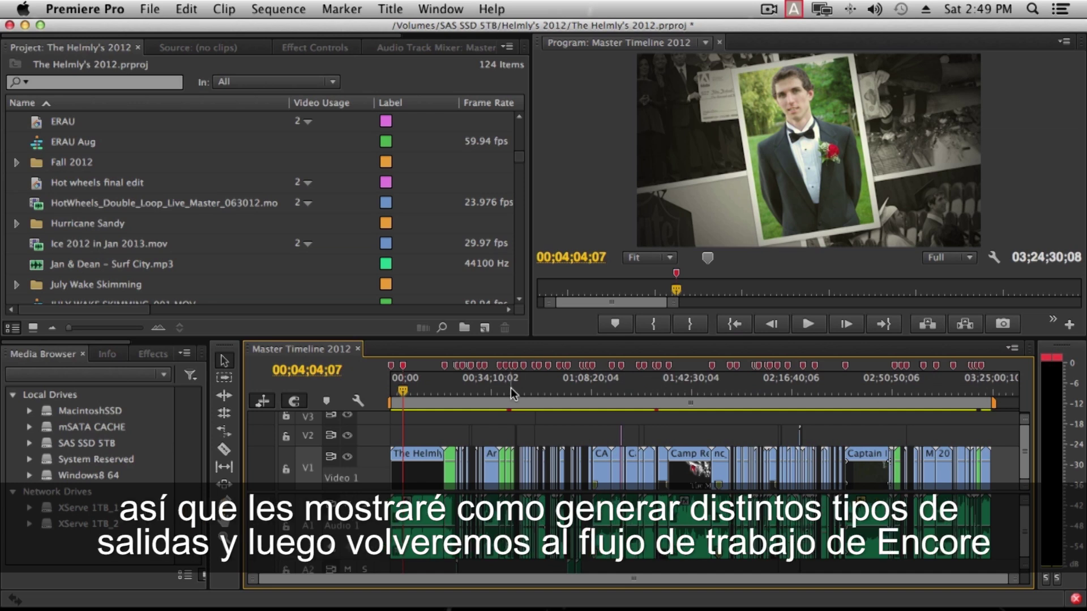
{"action": "mouse_move", "coordinate": [215, 195]}
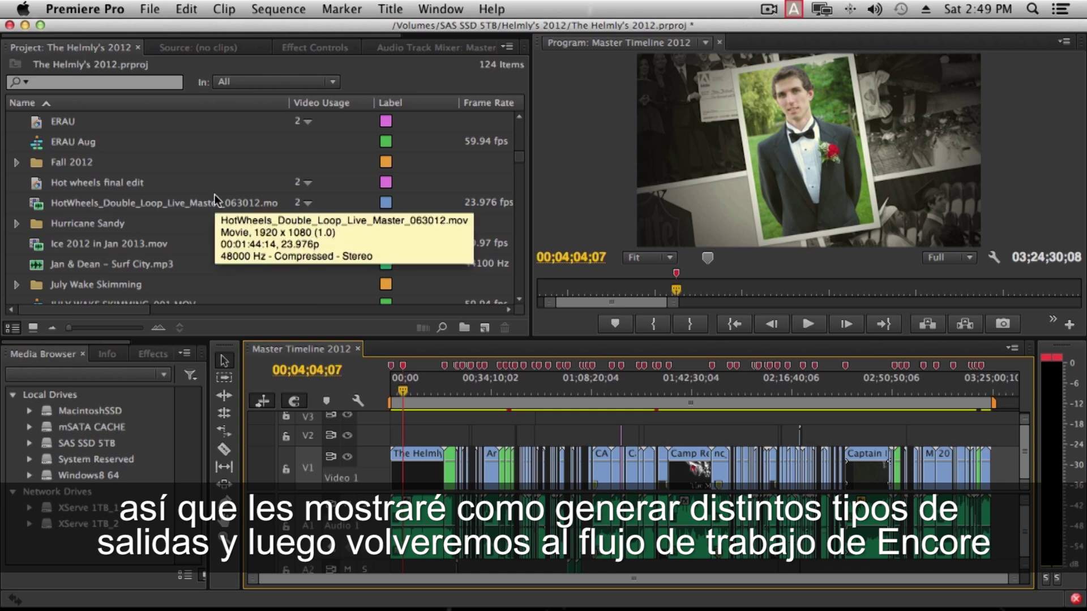
{"action": "left_click", "coordinate": [154, 9]}
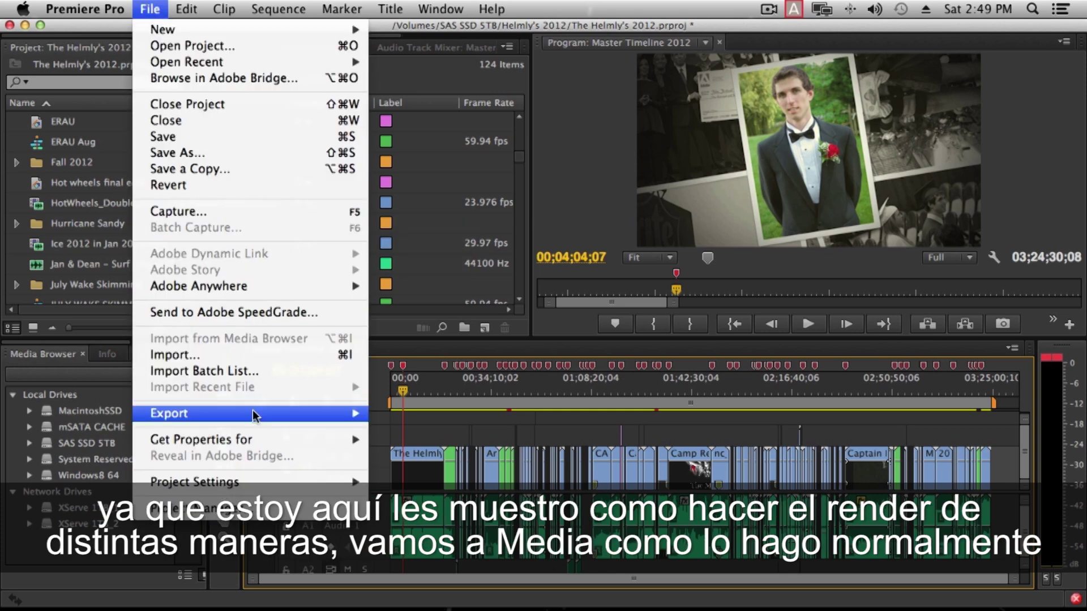
{"action": "mouse_move", "coordinate": [254, 417]}
{"action": "left_click", "coordinate": [389, 419]}
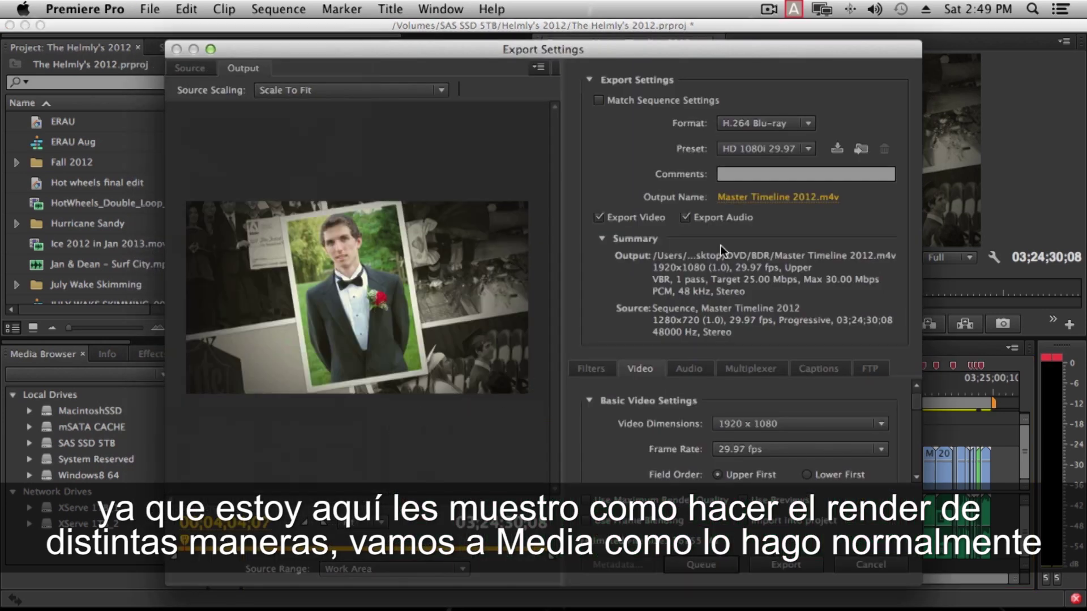
{"action": "left_click", "coordinate": [789, 124]}
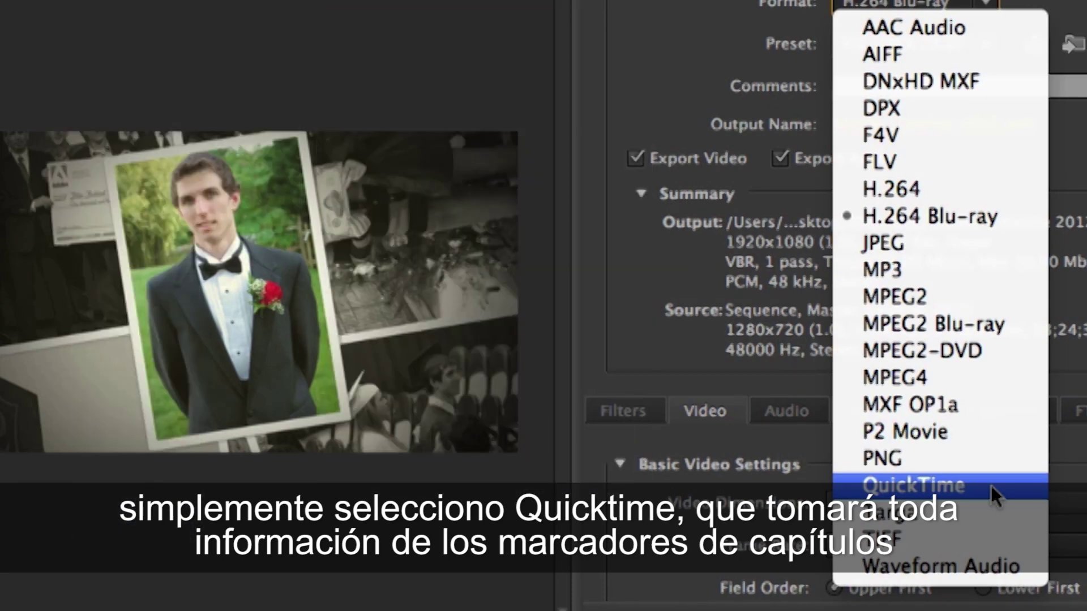
{"action": "left_click", "coordinate": [990, 485]}
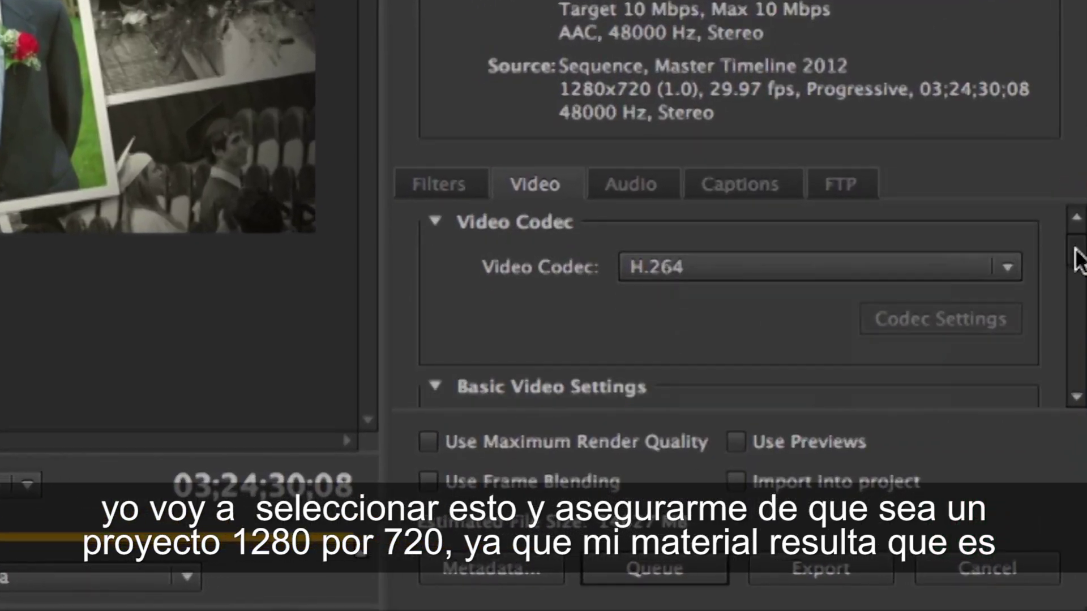
Step: Set the QuickTime export's frame size to 1280 x 720, keeping width and height linked
{"action": "scroll", "coordinate": [736, 368], "scroll_direction": "down", "scroll_amount": 3}
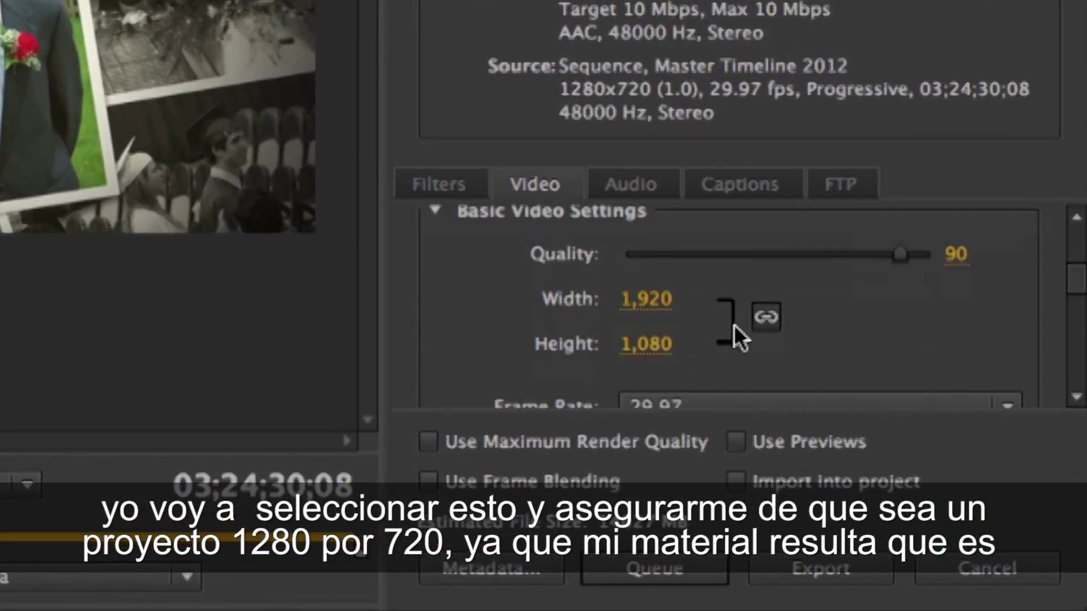
{"action": "left_click", "coordinate": [654, 298]}
{"action": "type", "text": "1280"}
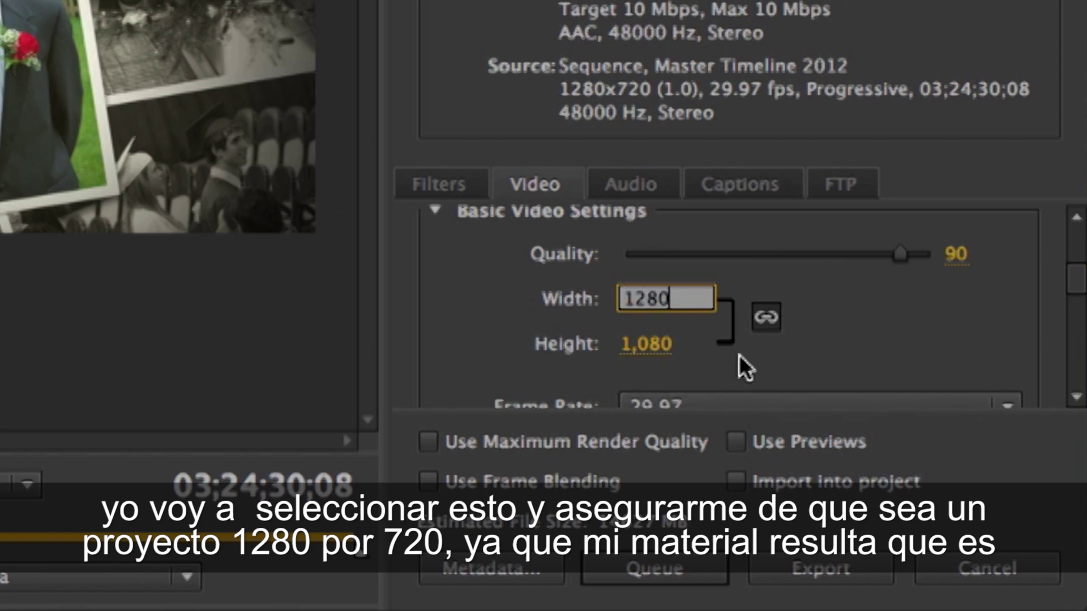
{"action": "key", "text": "Return"}
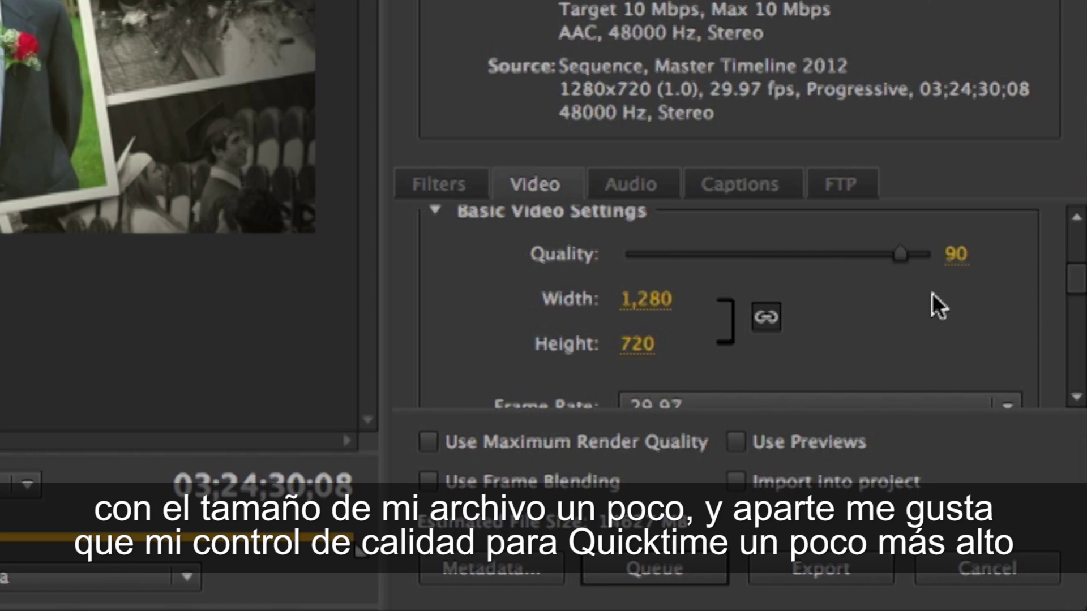
Step: Limit the QuickTime export's data rate to 5500 kbps
{"action": "left_click_drag", "start_coordinate": [1075, 280], "coordinate": [1083, 367]}
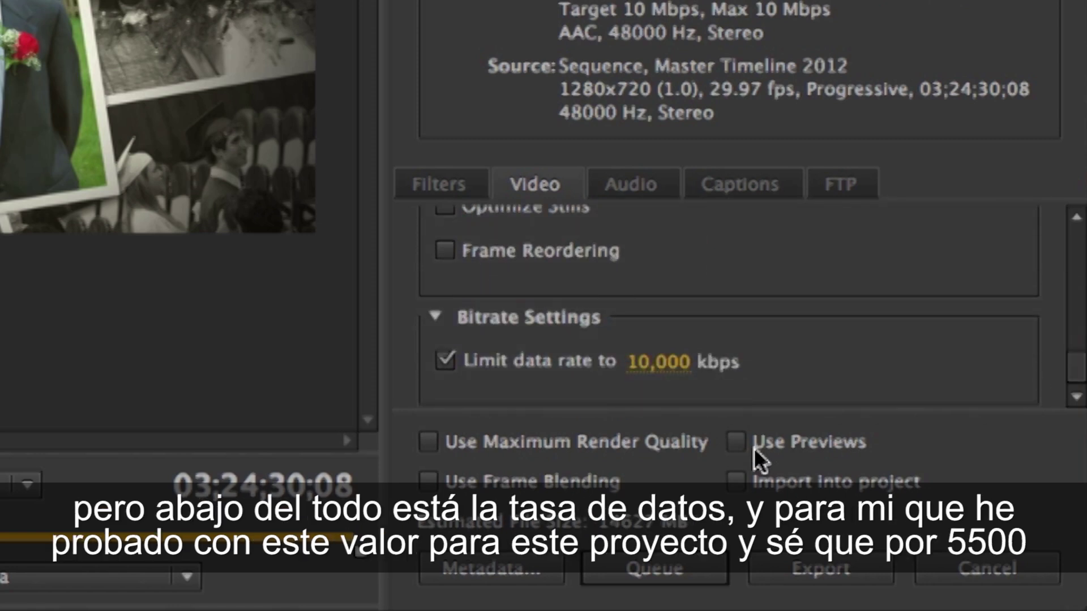
{"action": "left_click", "coordinate": [664, 362]}
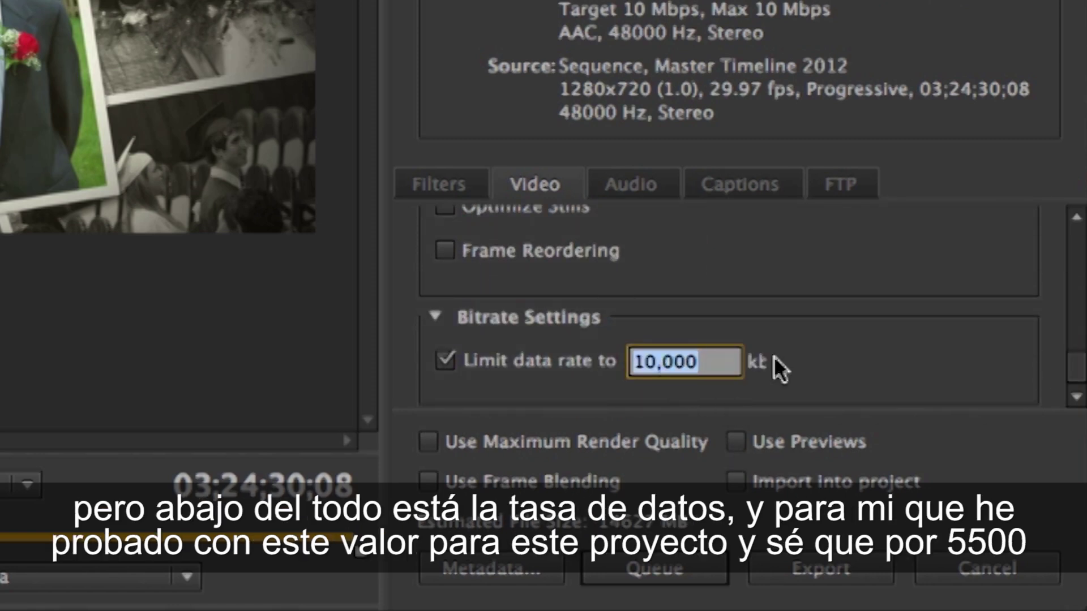
{"action": "type", "text": "5500"}
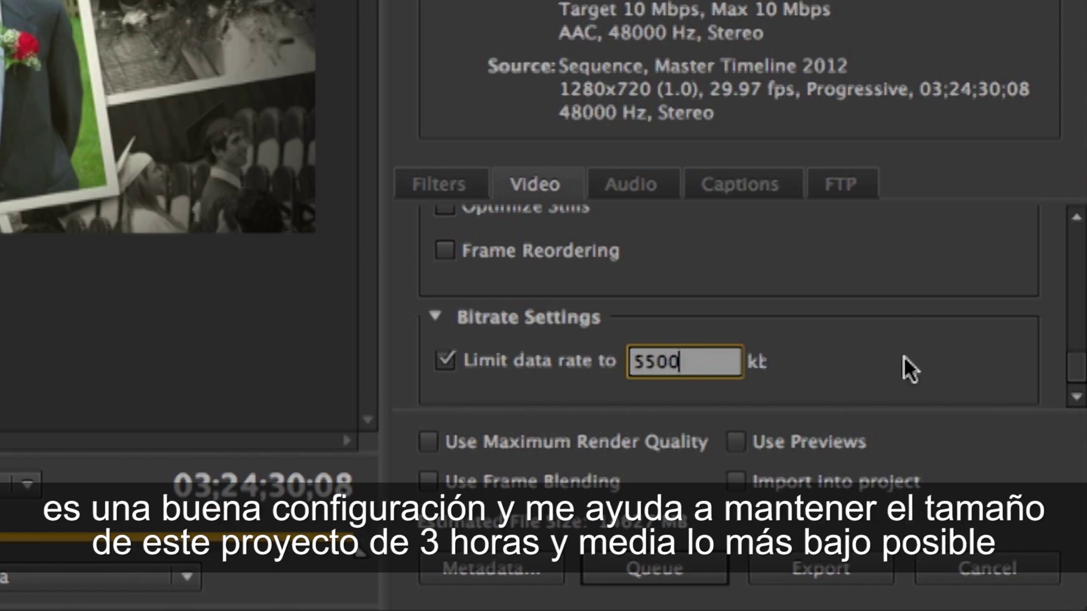
{"action": "key", "text": "Return"}
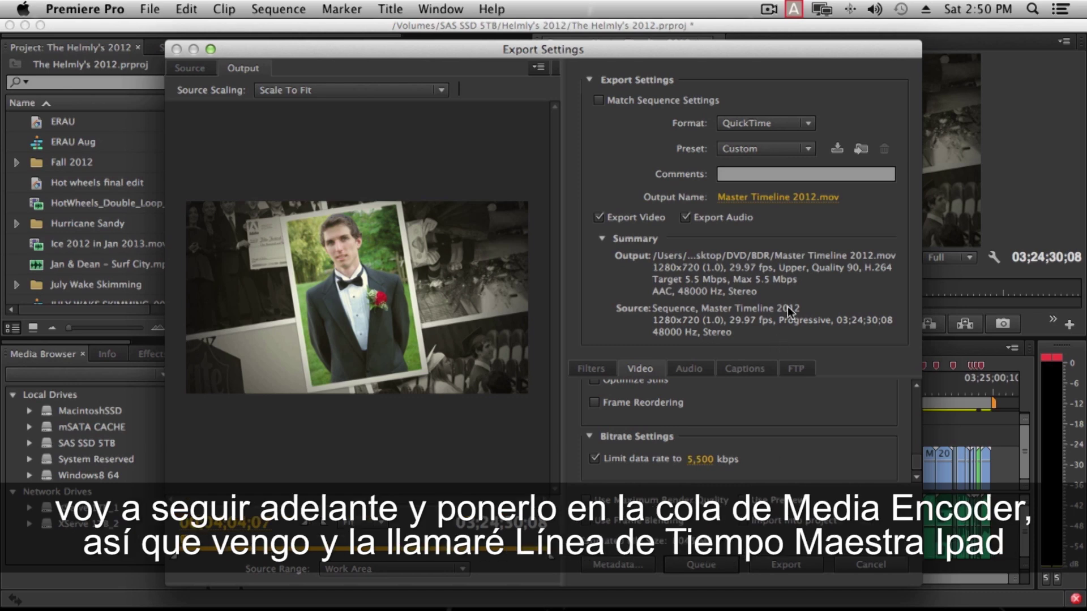
Step: Rename the output file as Master Timeline 2012 iPAd and save it in the BDR folder
{"action": "left_click", "coordinate": [778, 197]}
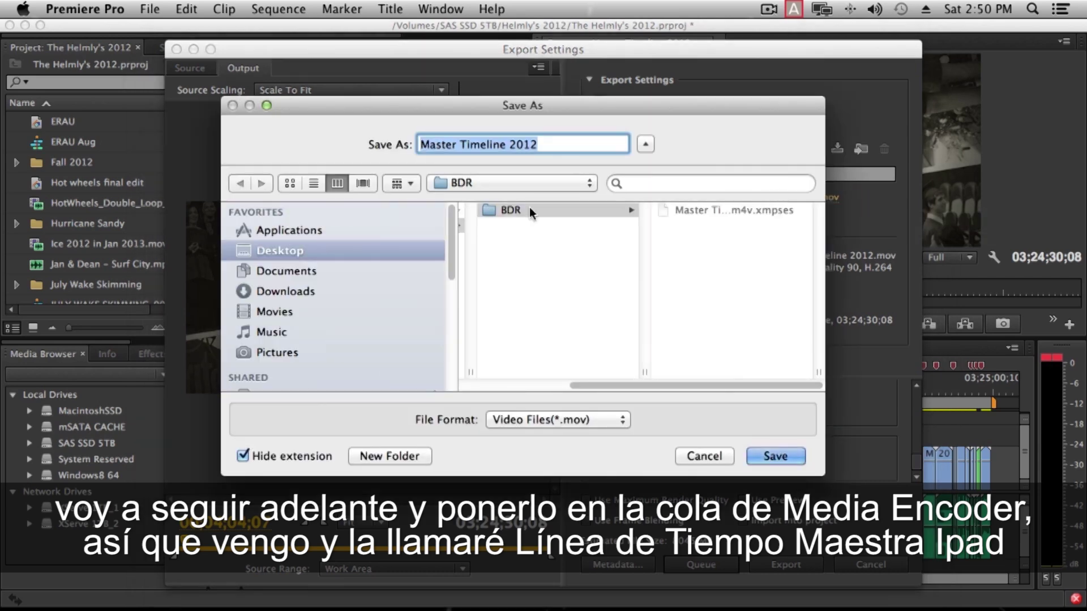
{"action": "left_click", "coordinate": [557, 145]}
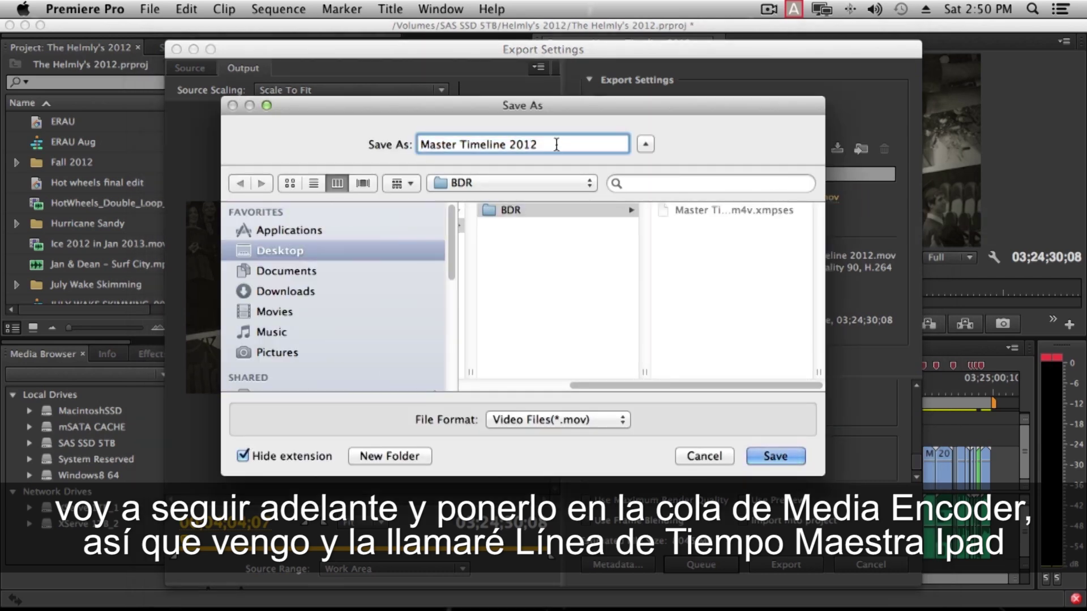
{"action": "type", "text": "Ipa"}
{"action": "key", "text": "BackSpace"}
{"action": "key", "text": "BackSpace"}
{"action": "key", "text": "BackSpace"}
{"action": "type", "text": "iPAd"}
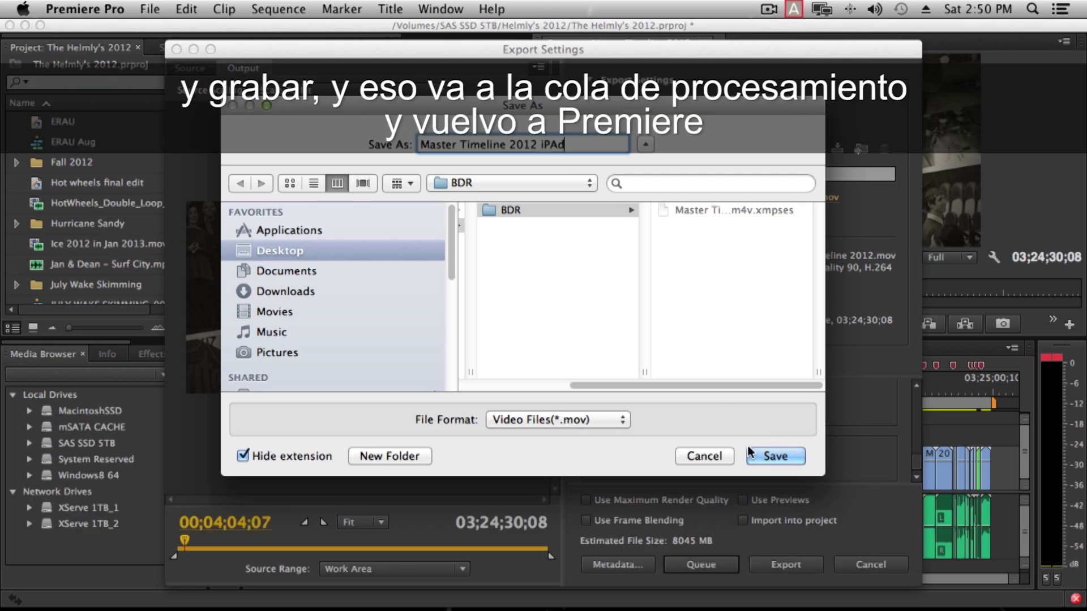
{"action": "left_click", "coordinate": [758, 461]}
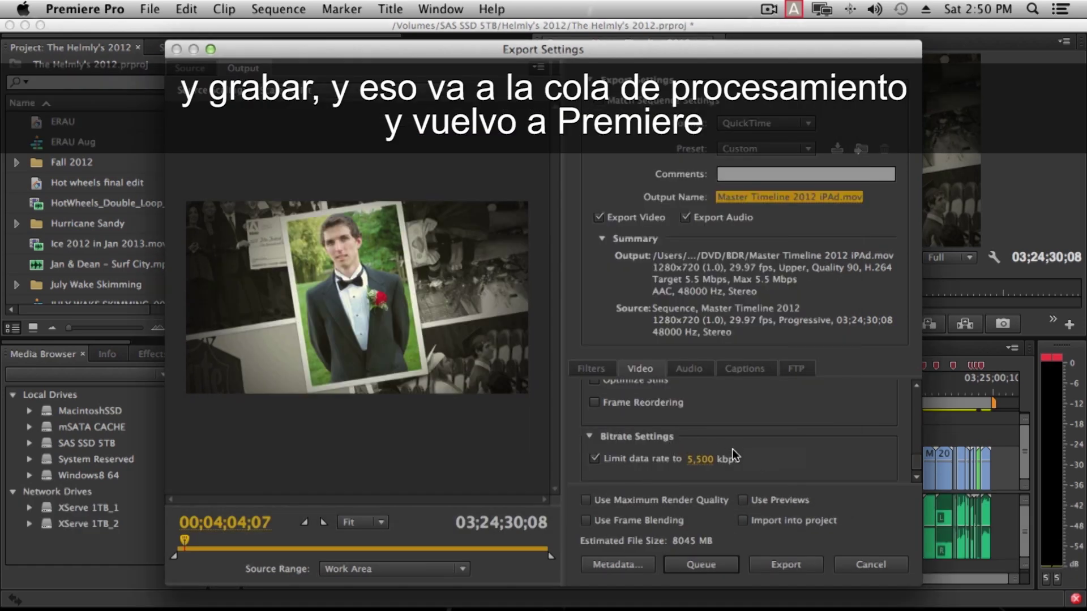
Step: Send the QuickTime export to the Adobe Media Encoder queue and return to Premiere Pro
{"action": "left_click", "coordinate": [701, 565]}
{"action": "left_click", "coordinate": [74, 26]}
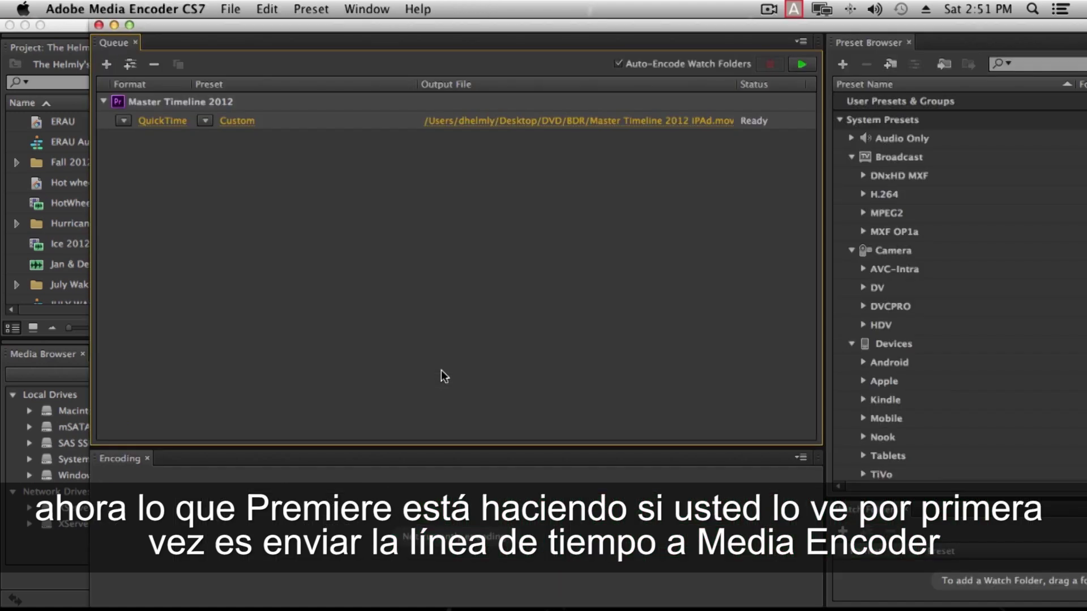
{"action": "left_click", "coordinate": [16, 138]}
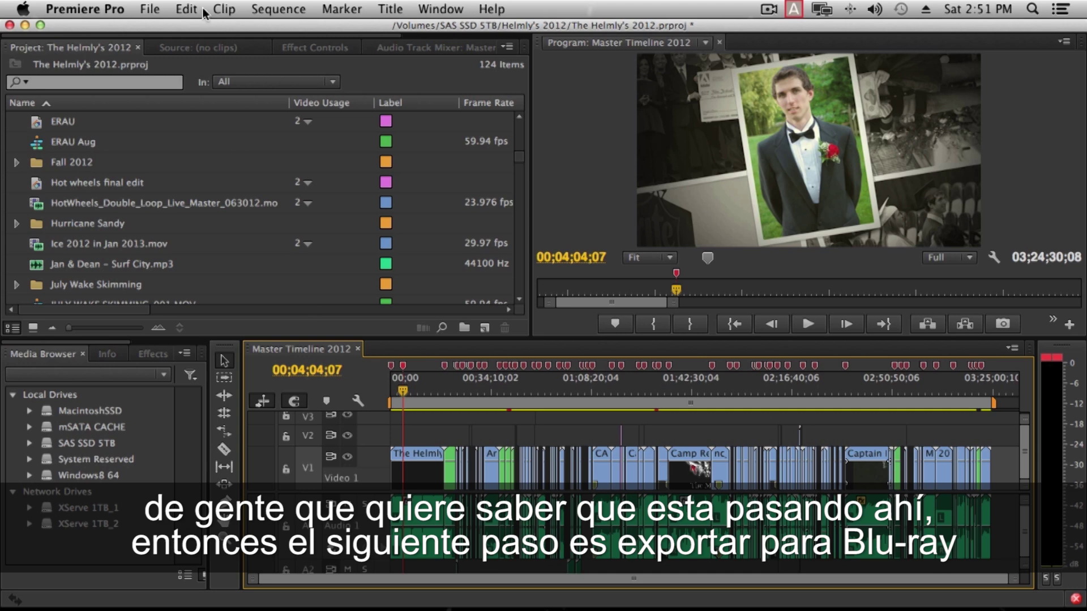
Step: Reopen the media export settings for the Master Timeline 2012 sequence
{"action": "left_click", "coordinate": [150, 9]}
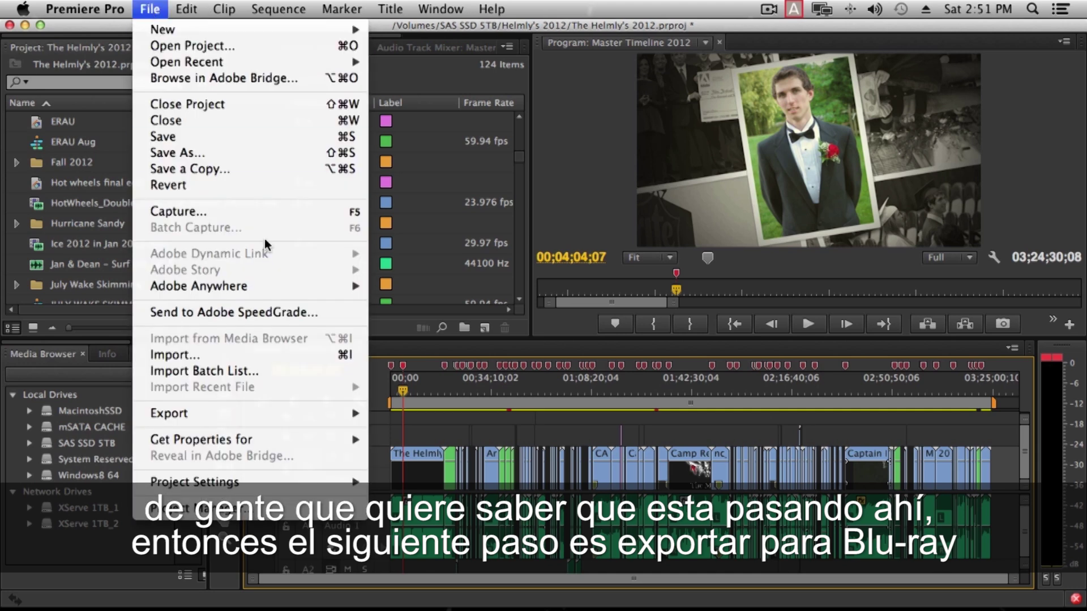
{"action": "mouse_move", "coordinate": [267, 416]}
{"action": "left_click", "coordinate": [407, 416]}
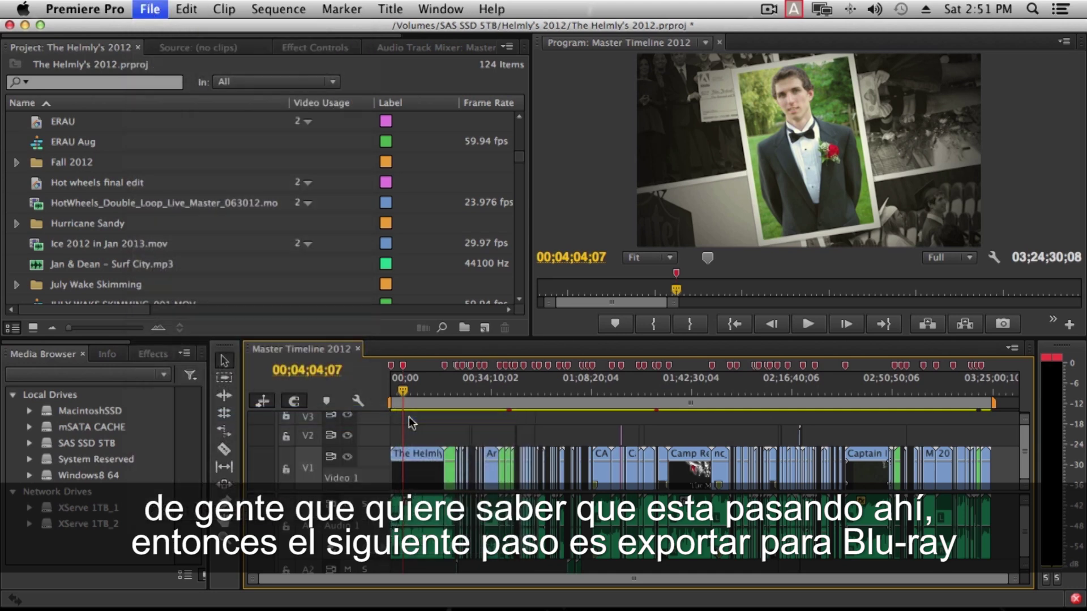
Step: Try the MPEG2 Blu-ray export format with video dimensions of 1280 x 720
{"action": "left_click", "coordinate": [783, 124]}
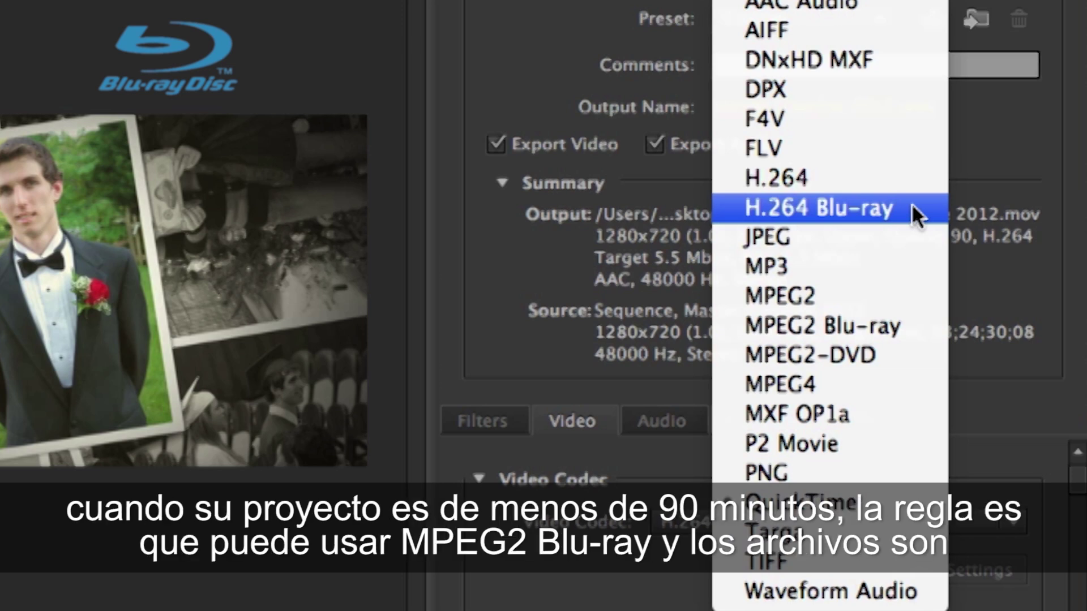
{"action": "left_click", "coordinate": [924, 332]}
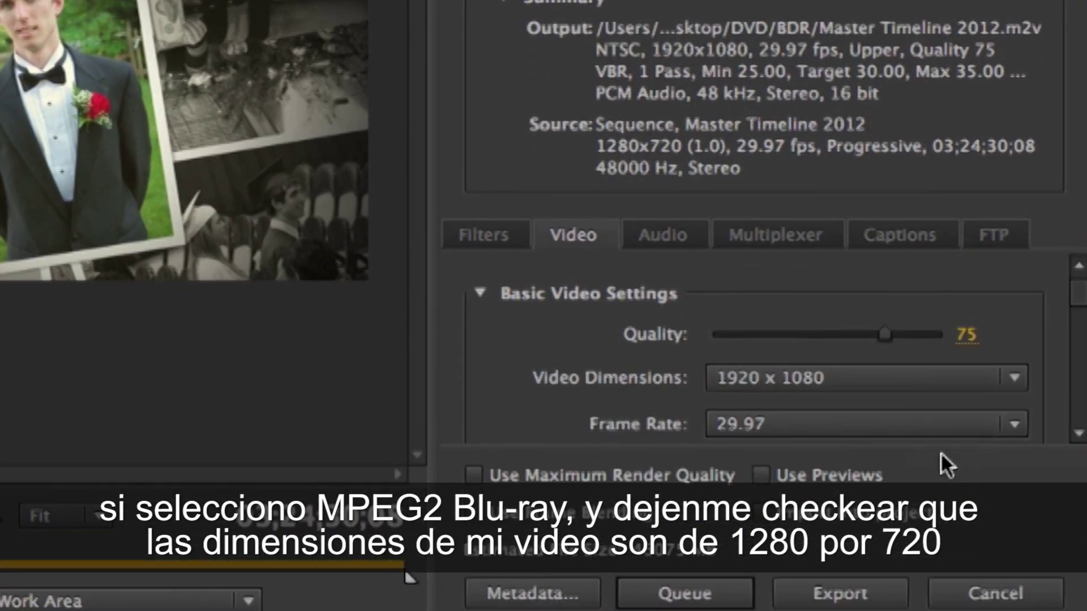
{"action": "left_click", "coordinate": [932, 564]}
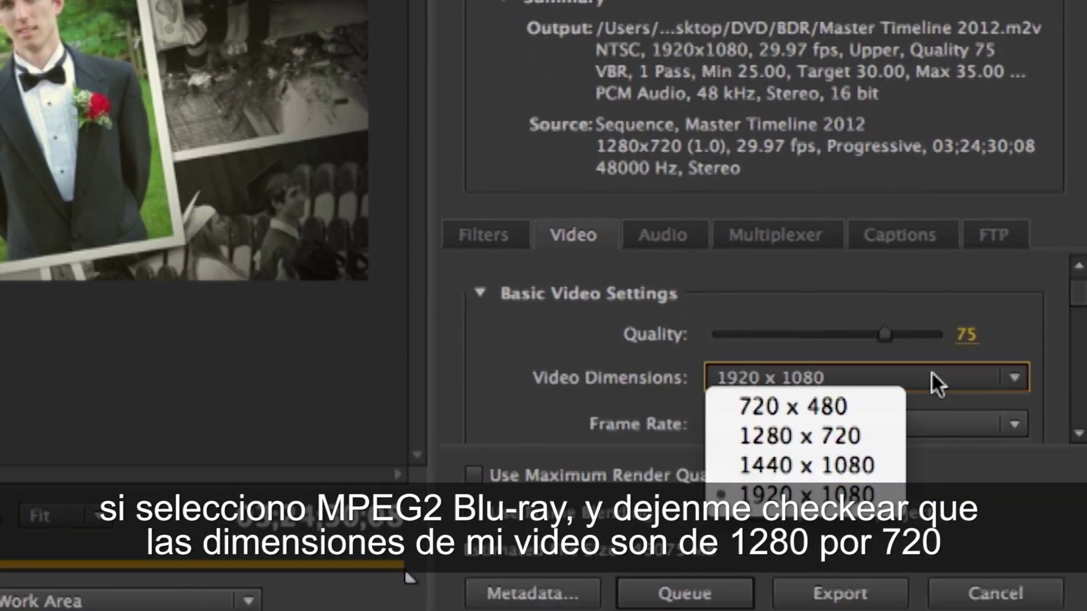
{"action": "left_click", "coordinate": [851, 437]}
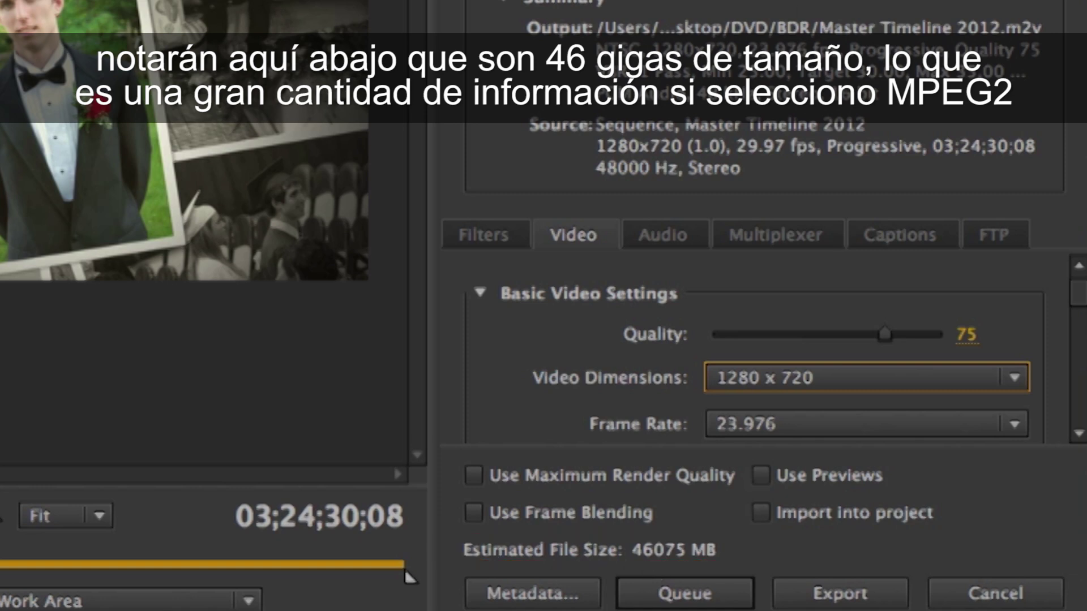
Step: Switch the export format to H.264 Blu-ray and set its video dimensions to 1280 x 720
{"action": "left_click", "coordinate": [820, 3]}
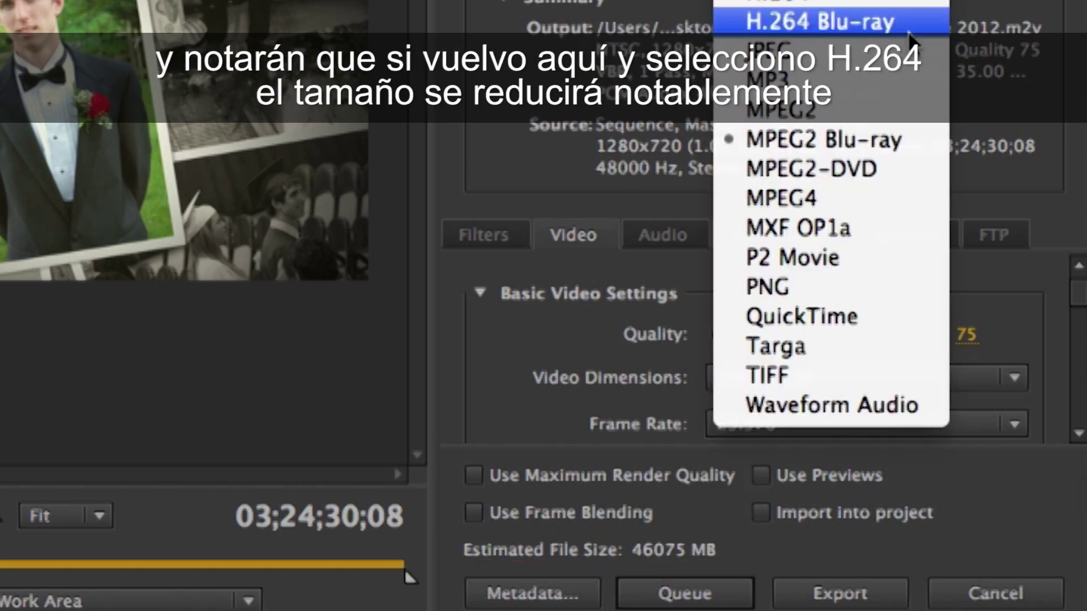
{"action": "left_click", "coordinate": [909, 24]}
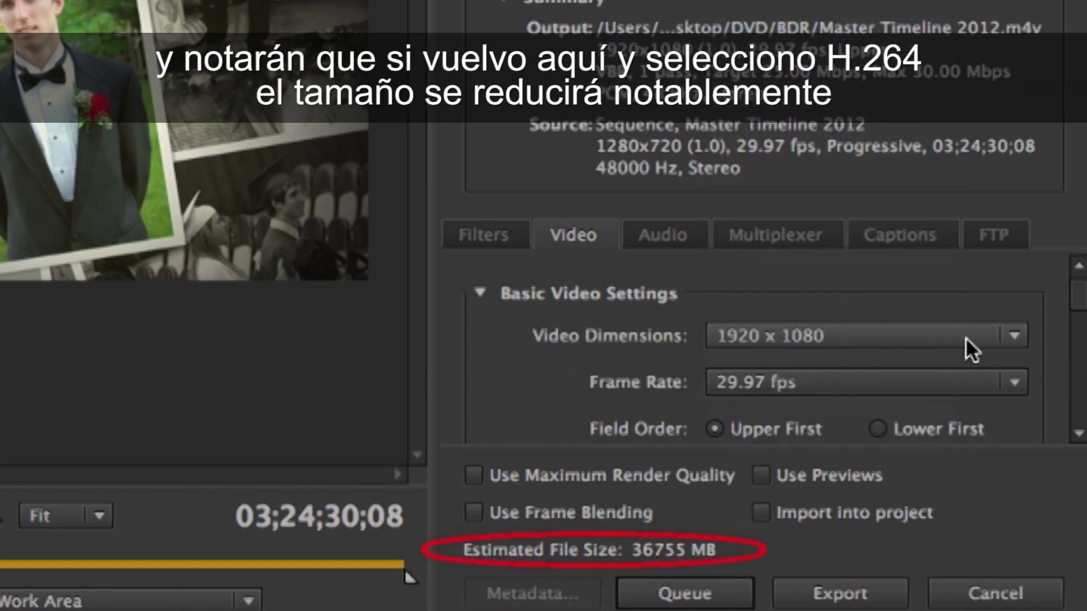
{"action": "left_click", "coordinate": [814, 339]}
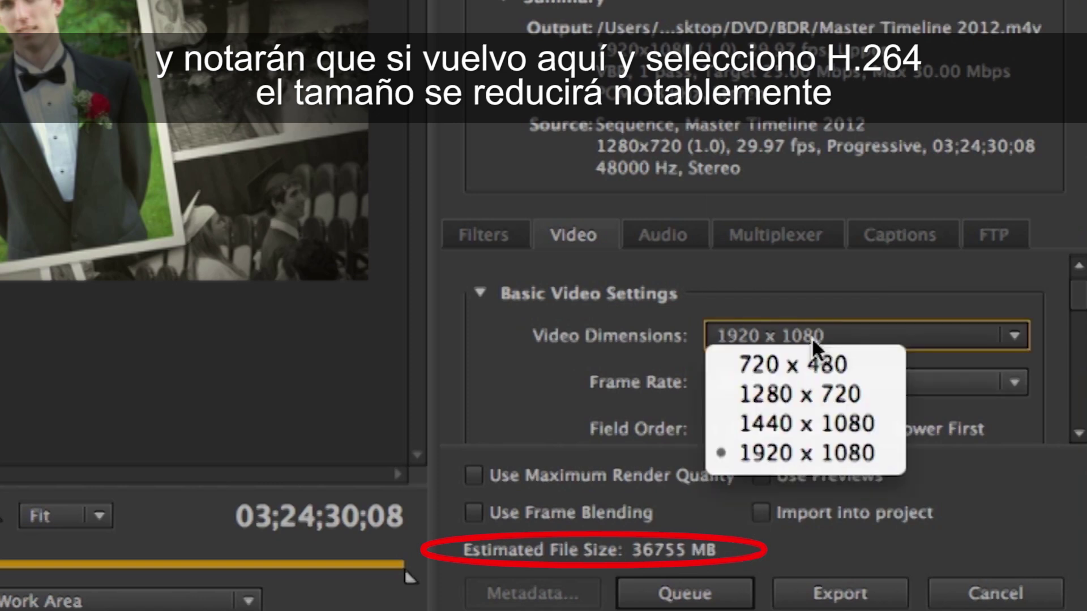
{"action": "left_click", "coordinate": [823, 393]}
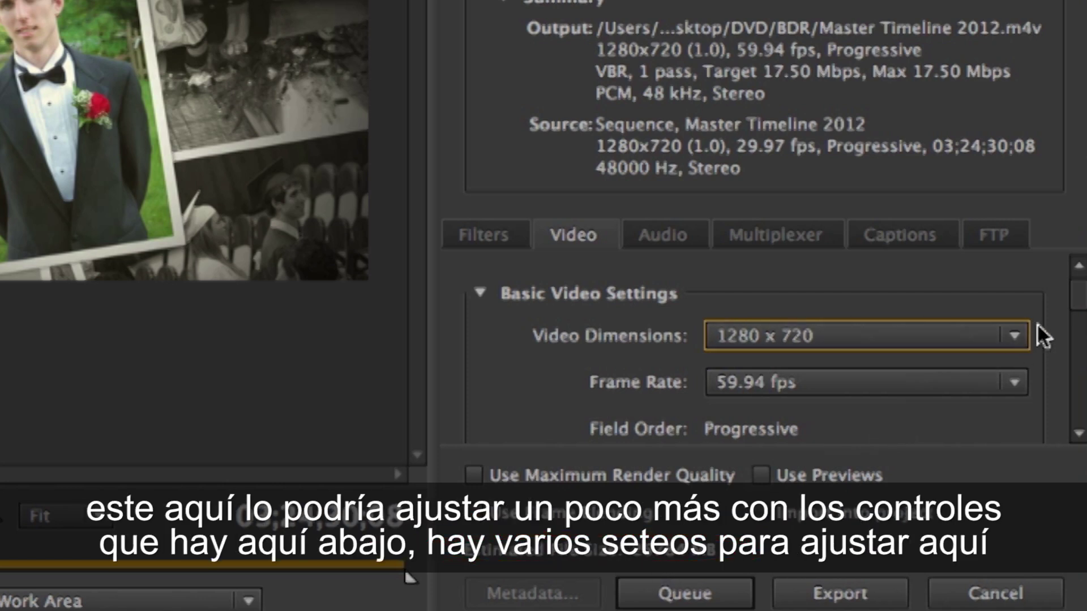
{"action": "left_click_drag", "start_coordinate": [1074, 296], "coordinate": [1083, 344]}
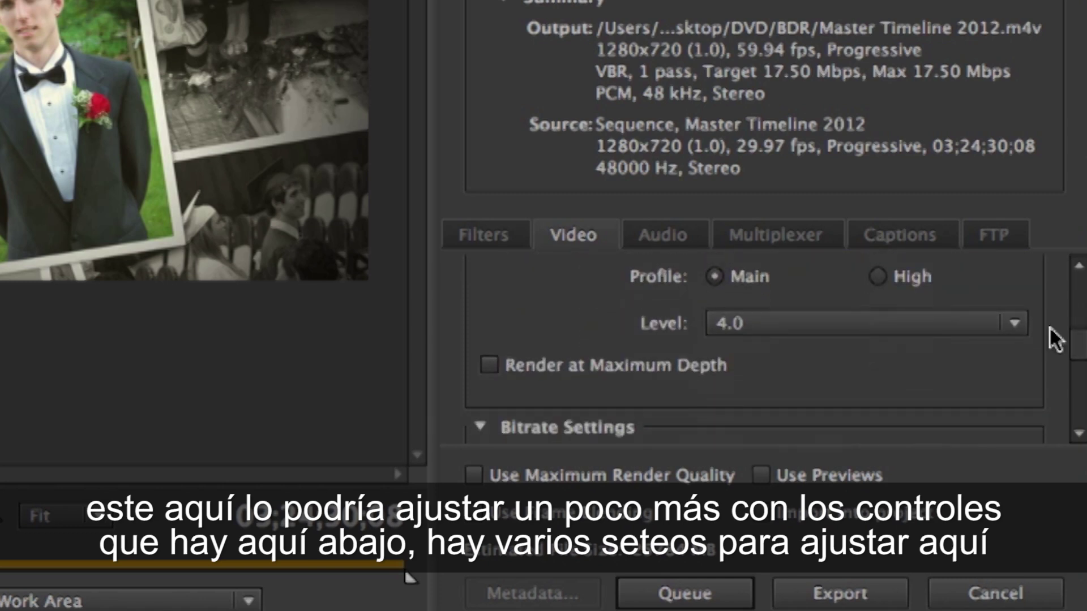
Step: Try the MPEG2 Blu-ray export format with its video dimensions set to 1280 x 720
{"action": "mouse_move", "coordinate": [1075, 343]}
{"action": "left_mouse_down"}
{"action": "mouse_move", "coordinate": [1081, 403]}
{"action": "mouse_move", "coordinate": [1077, 344]}
{"action": "mouse_move", "coordinate": [1081, 355]}
{"action": "left_mouse_up"}
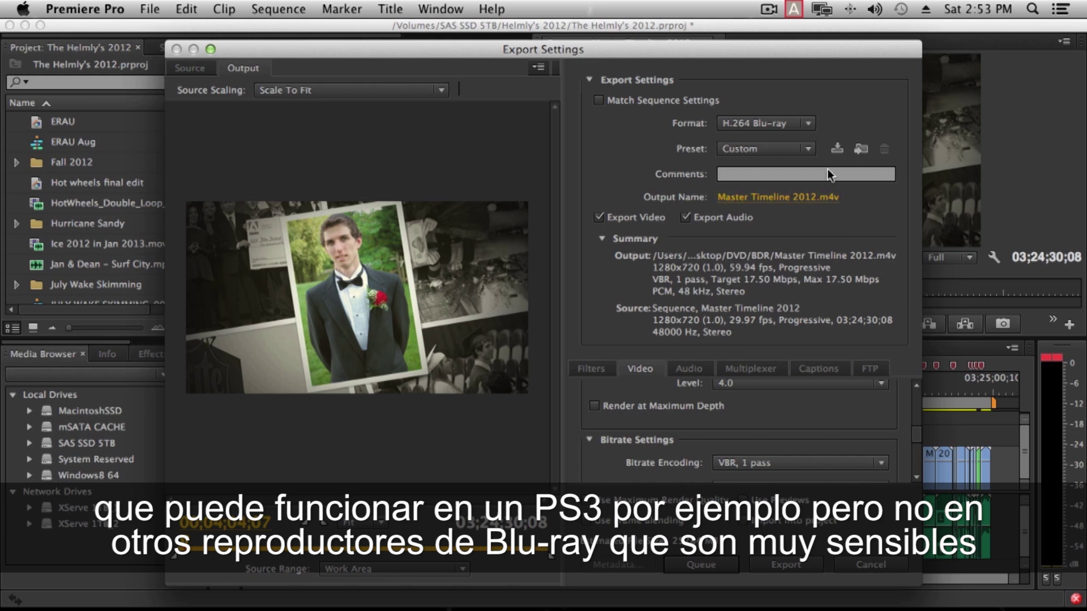
{"action": "left_click", "coordinate": [808, 124]}
{"action": "left_click", "coordinate": [819, 324]}
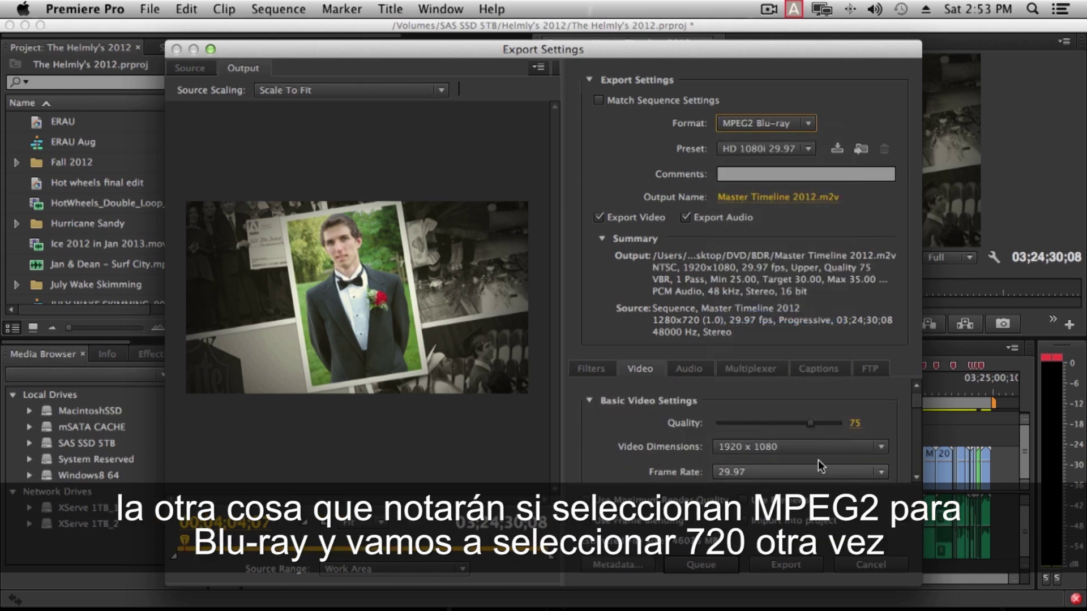
{"action": "left_click", "coordinate": [819, 447]}
{"action": "left_click", "coordinate": [816, 477]}
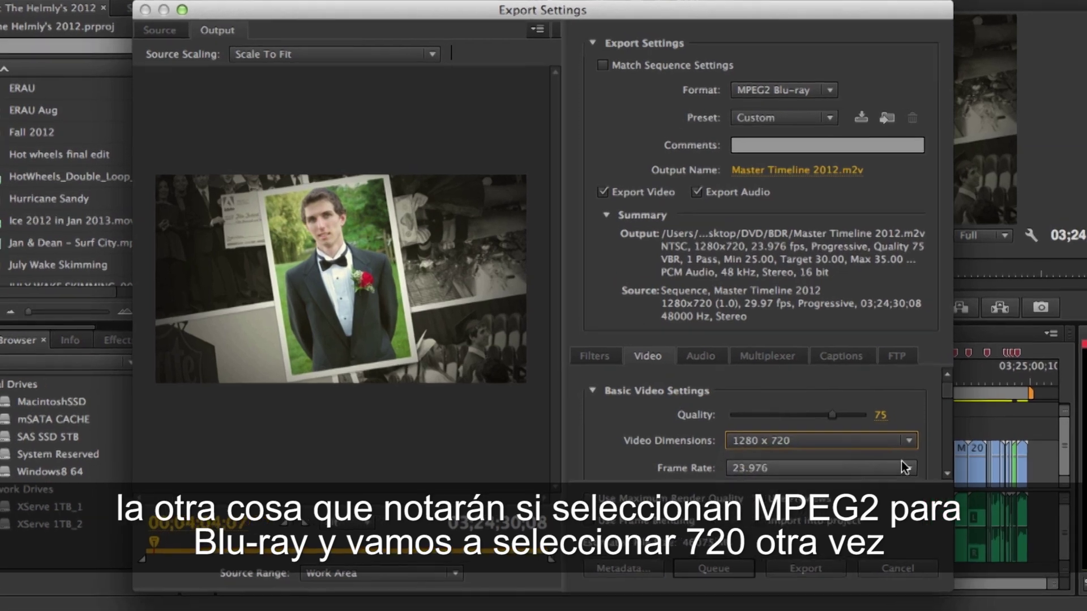
Step: Examine the minimum, target and maximum bitrates and the bitrate encoding options of the MPEG2 Blu-ray export
{"action": "left_click_drag", "start_coordinate": [947, 391], "coordinate": [947, 415]}
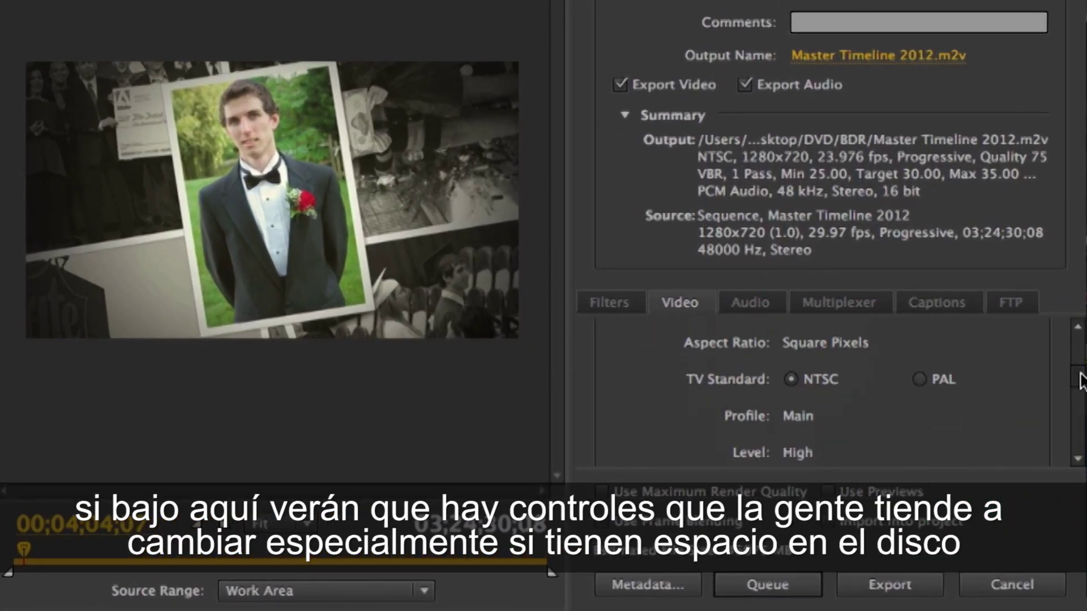
{"action": "left_click_drag", "start_coordinate": [1081, 381], "coordinate": [1081, 424]}
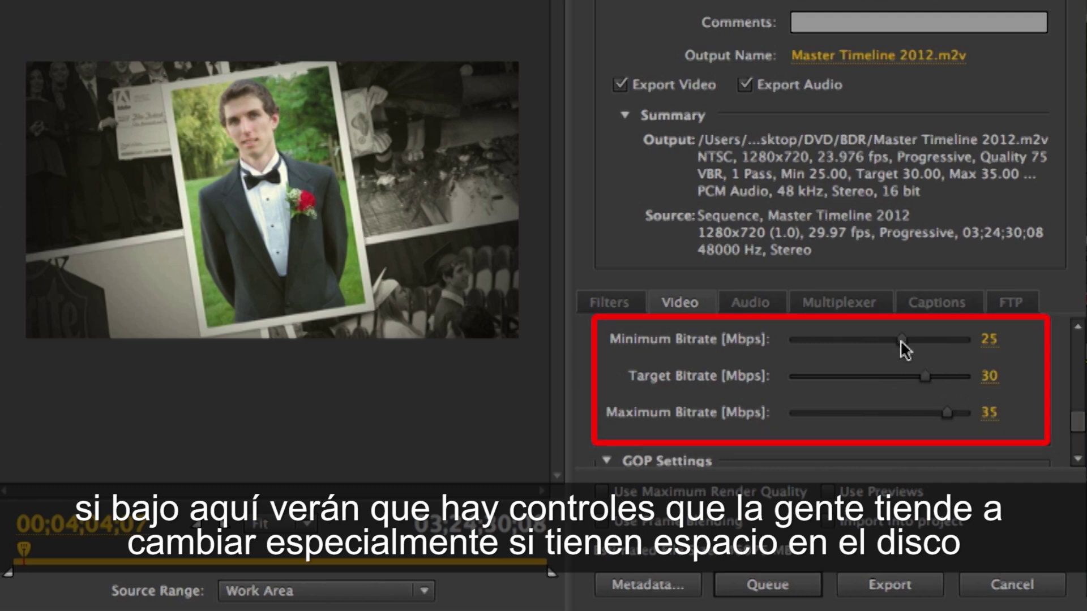
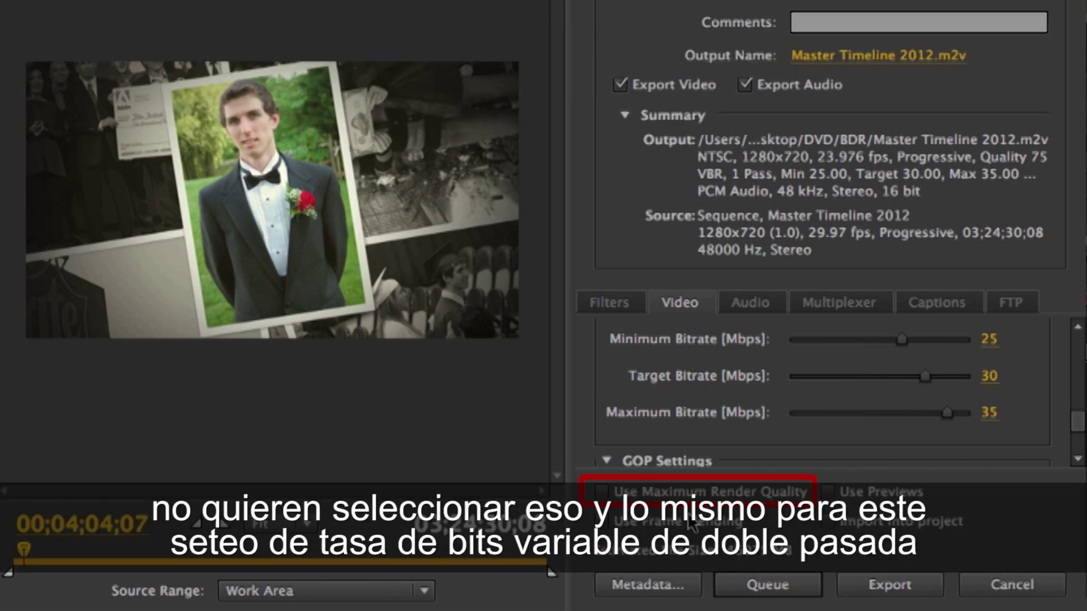
{"action": "left_click_drag", "start_coordinate": [1080, 427], "coordinate": [1077, 407]}
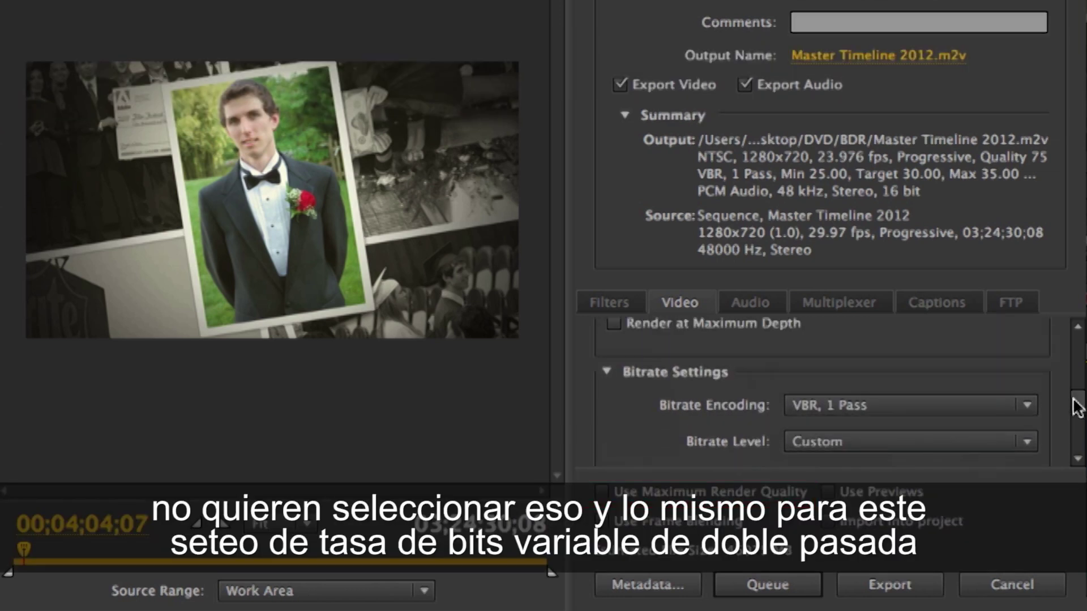
{"action": "left_click", "coordinate": [914, 406]}
{"action": "left_click", "coordinate": [906, 476]}
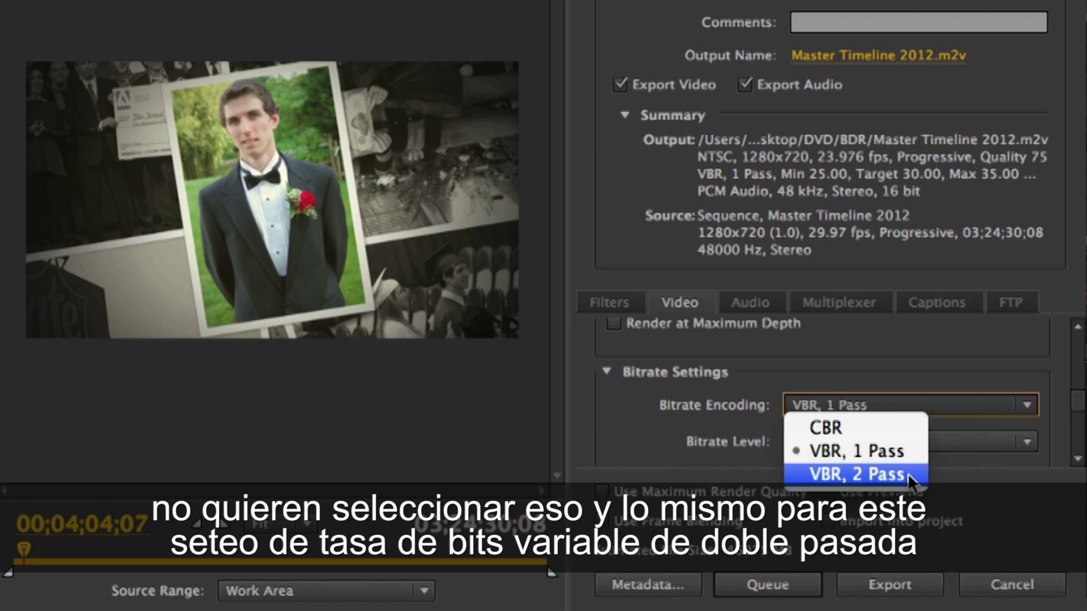
{"action": "left_click", "coordinate": [965, 365]}
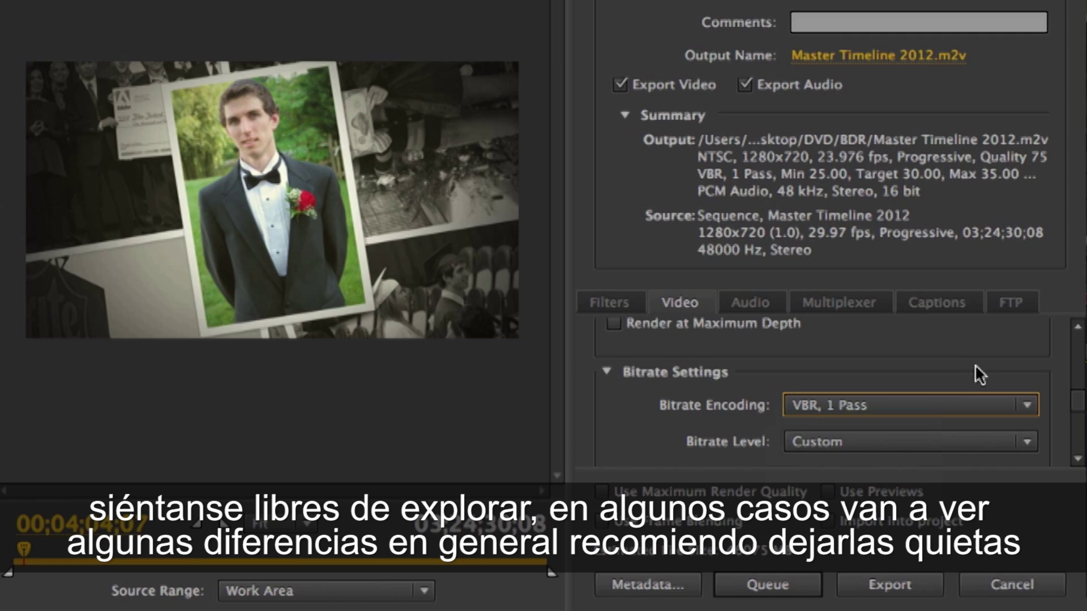
Step: Switch the export format to H.264 Blu-ray and save the output as Master Timeline 2012 BDR in the BDR folder
{"action": "left_click", "coordinate": [883, 6]}
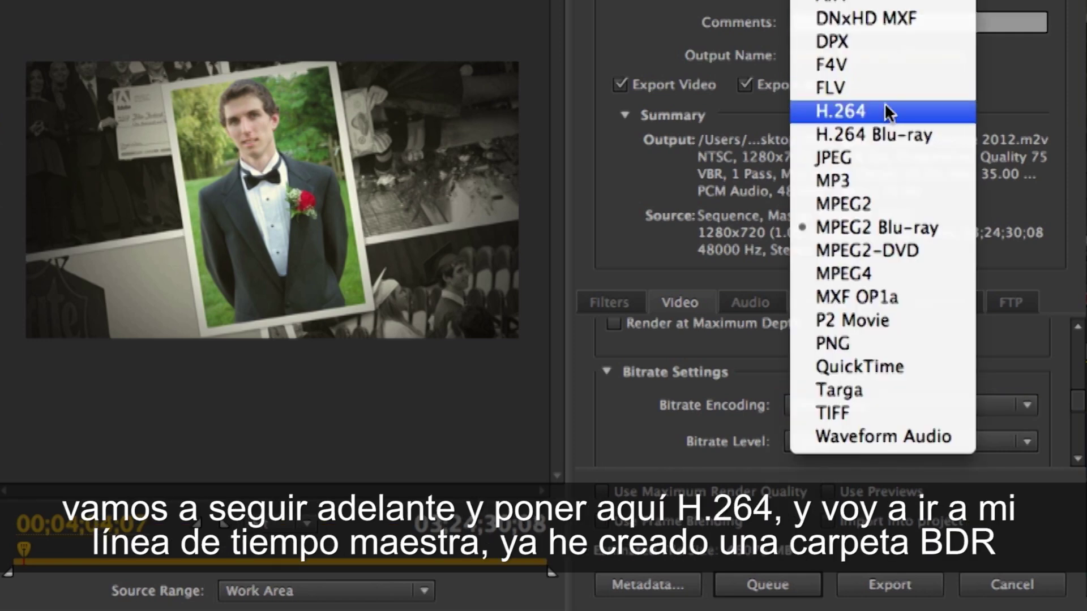
{"action": "left_click", "coordinate": [888, 133]}
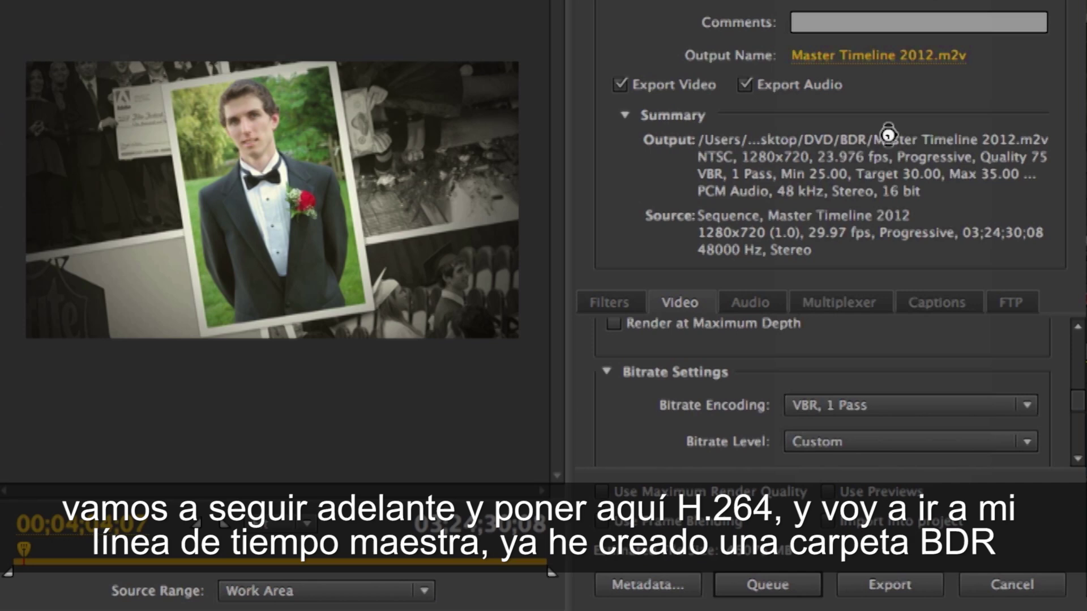
{"action": "left_click", "coordinate": [880, 55]}
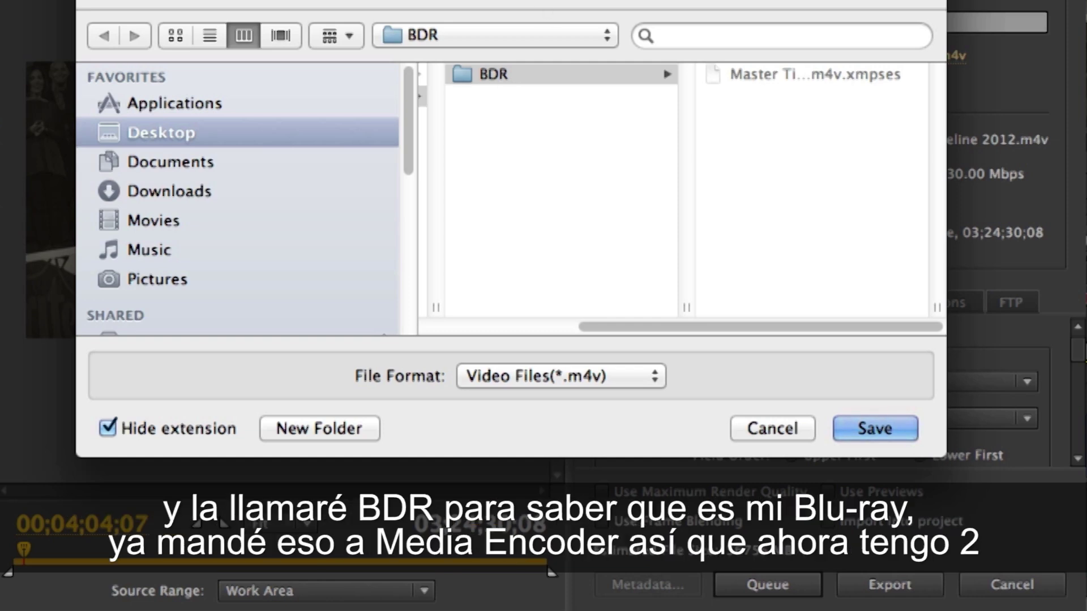
{"action": "left_click", "coordinate": [856, 427]}
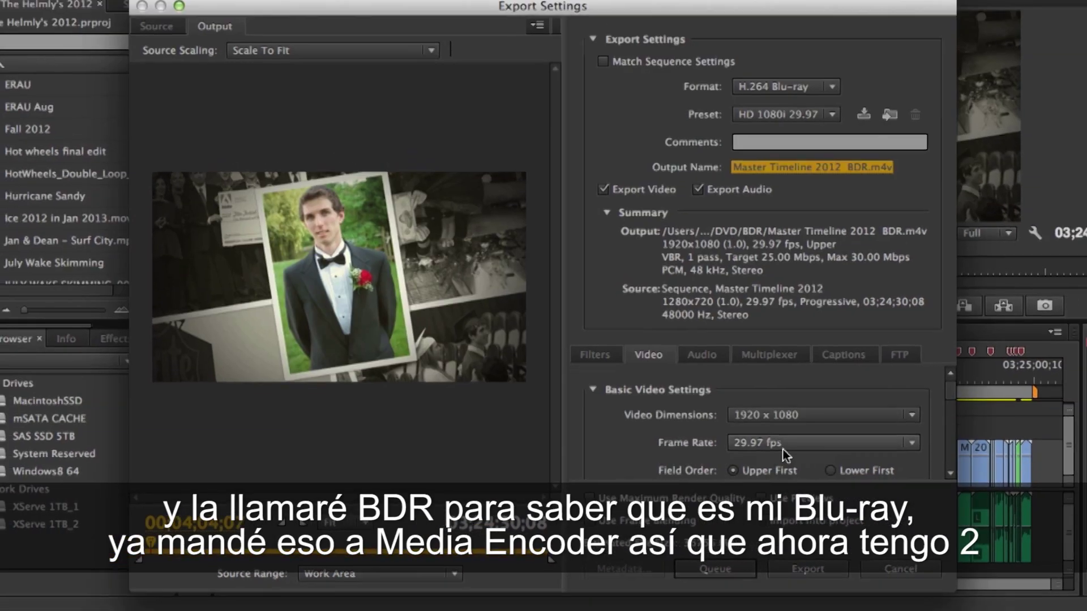
Step: Queue the Blu-ray export in Adobe Media Encoder and reopen the sequence's media export settings in Premiere Pro
{"action": "left_click", "coordinate": [715, 568]}
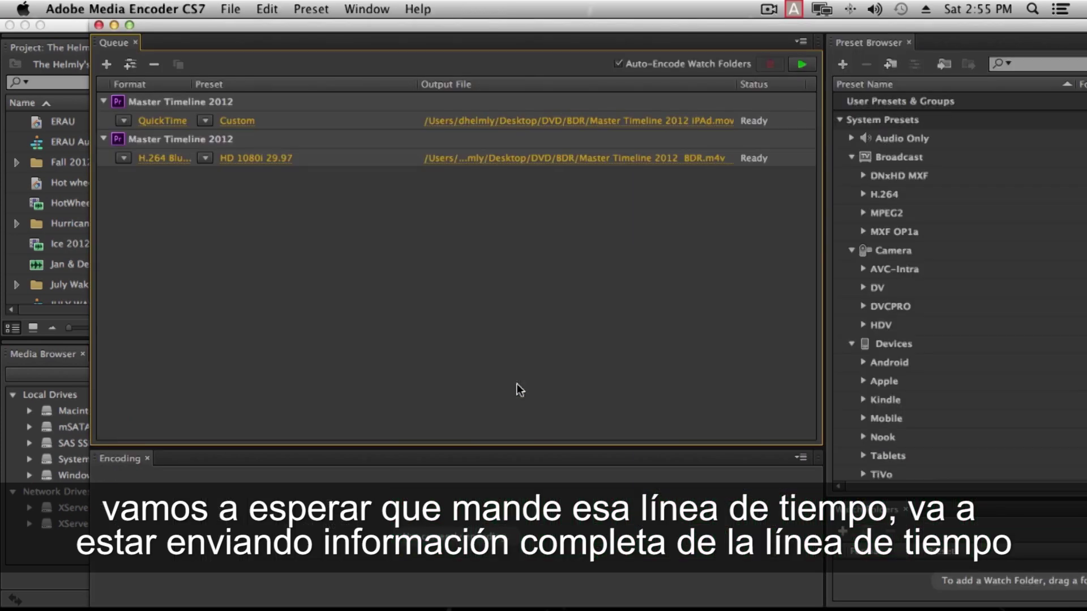
{"action": "left_click", "coordinate": [79, 130]}
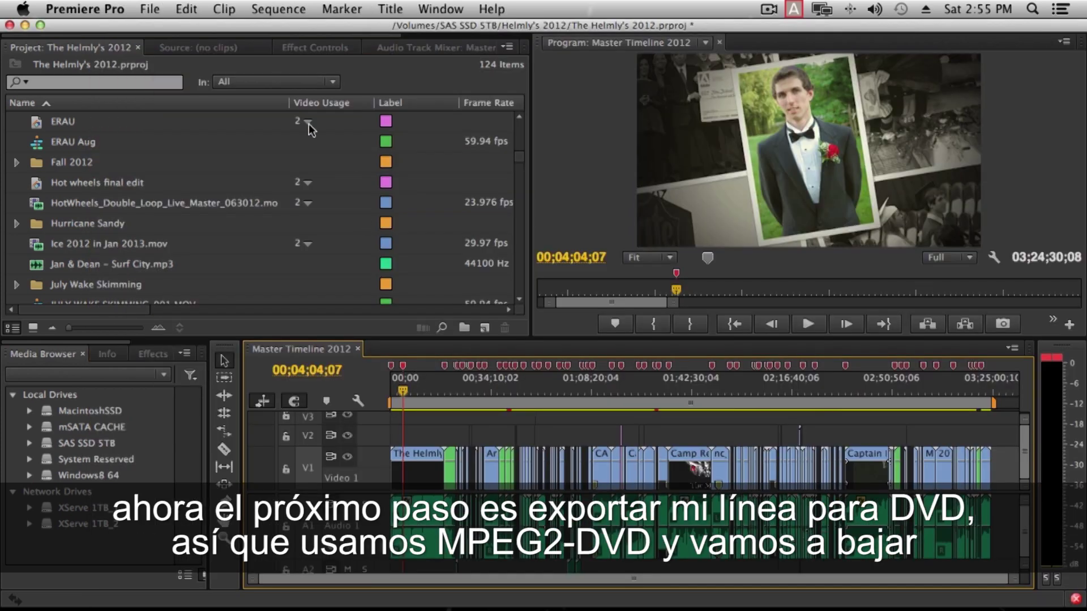
{"action": "left_click", "coordinate": [157, 8]}
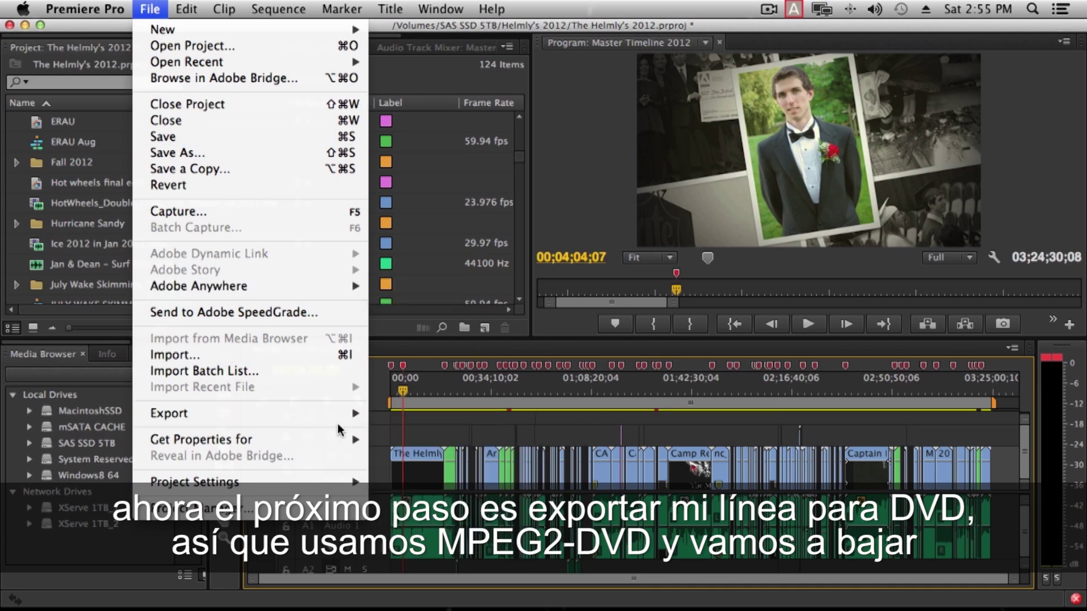
{"action": "mouse_move", "coordinate": [362, 415]}
{"action": "left_click", "coordinate": [442, 413]}
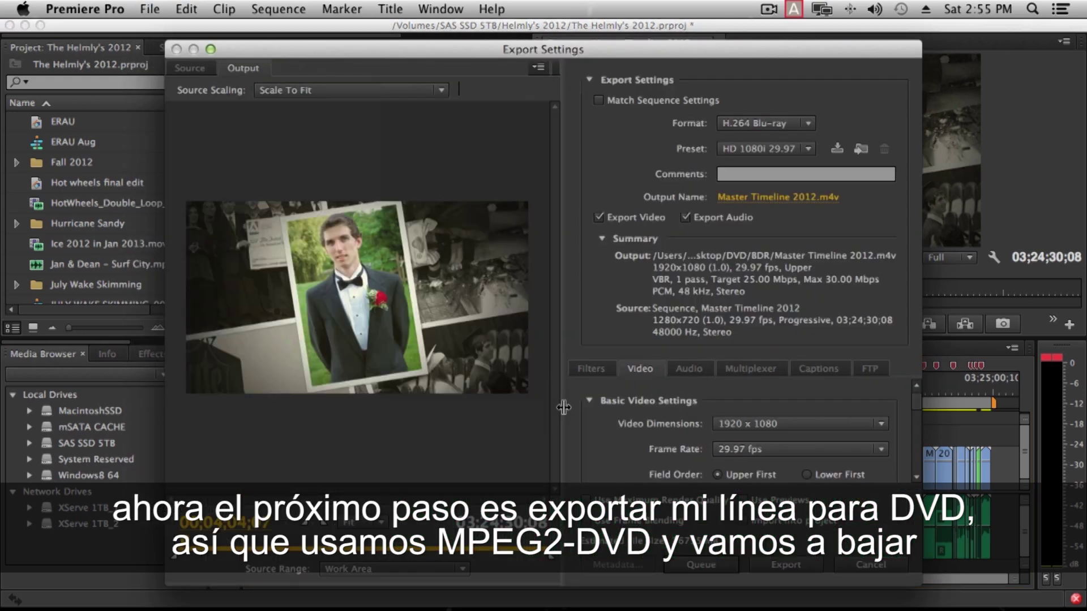
Step: Set the export format to MPEG2-DVD with the NTSC DV Wide Progressive preset
{"action": "left_click", "coordinate": [769, 137]}
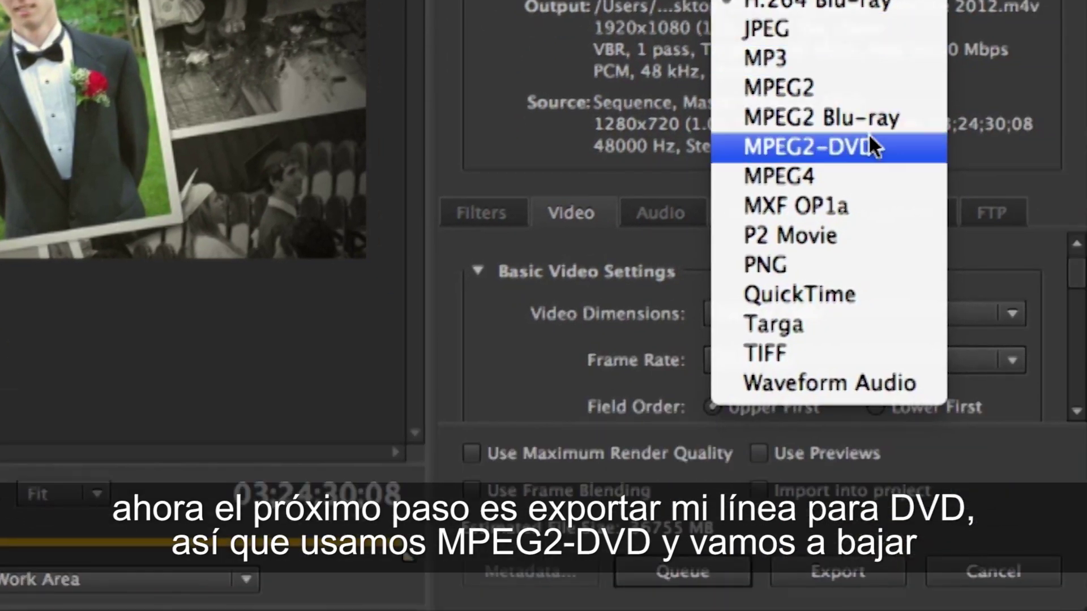
{"action": "left_click", "coordinate": [872, 140]}
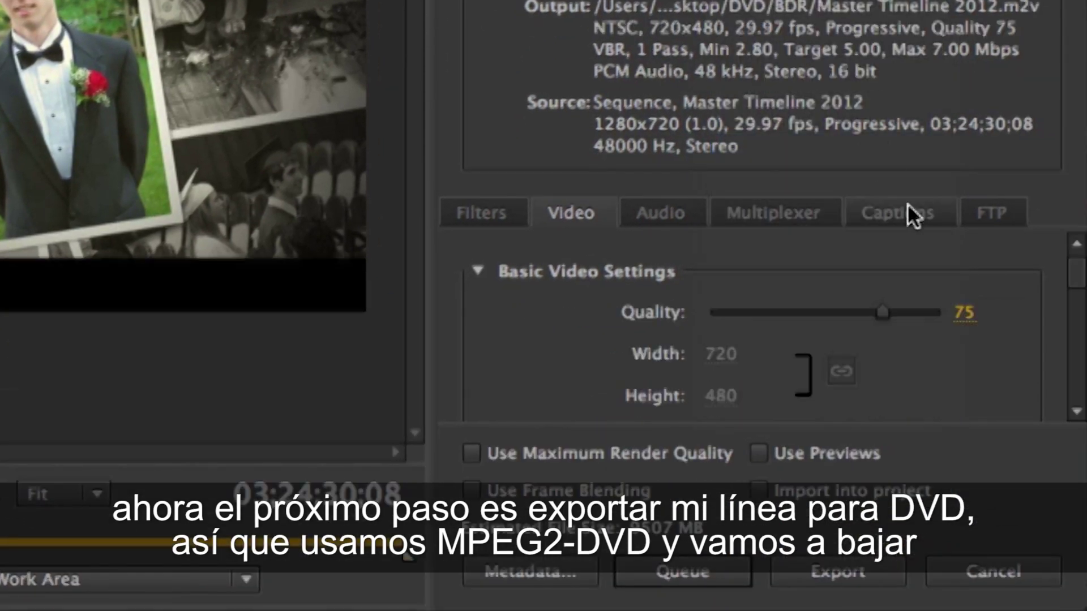
{"action": "left_click_drag", "start_coordinate": [1074, 271], "coordinate": [1076, 354]}
{"action": "scroll", "coordinate": [979, 296], "scroll_direction": "down", "scroll_amount": 3}
{"action": "scroll", "coordinate": [1072, 340], "scroll_direction": "up", "scroll_amount": 6}
{"action": "scroll", "coordinate": [1069, 300], "scroll_direction": "up", "scroll_amount": 3}
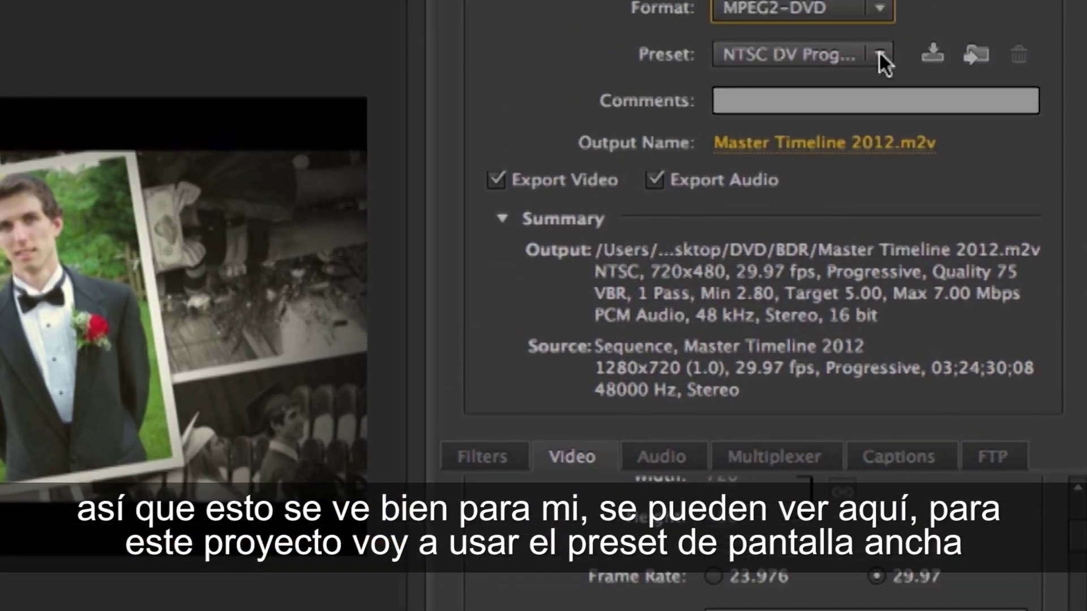
{"action": "left_click", "coordinate": [879, 54]}
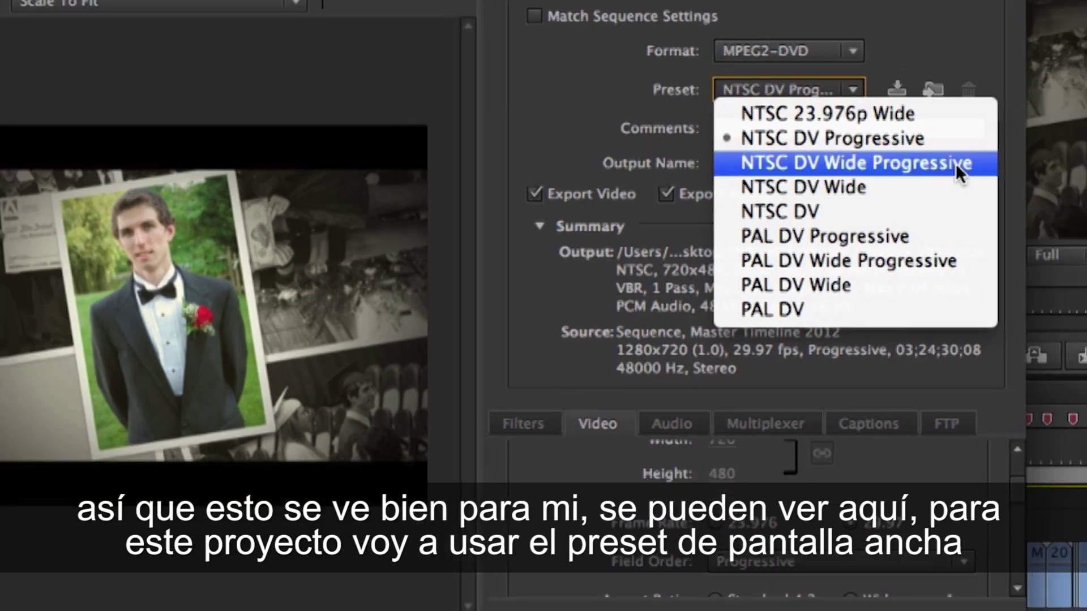
{"action": "left_click", "coordinate": [1002, 142]}
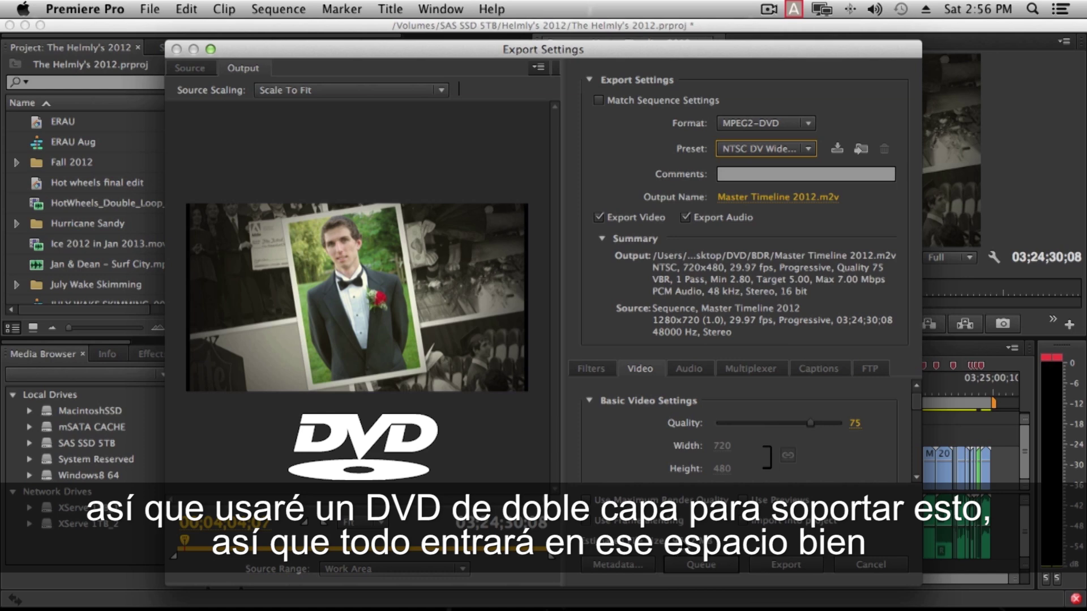
Step: Save the DVD export's output as Master Timeline 2012 DVD in the DVD folder and start the Adobe Media Encoder queue
{"action": "left_click", "coordinate": [792, 198]}
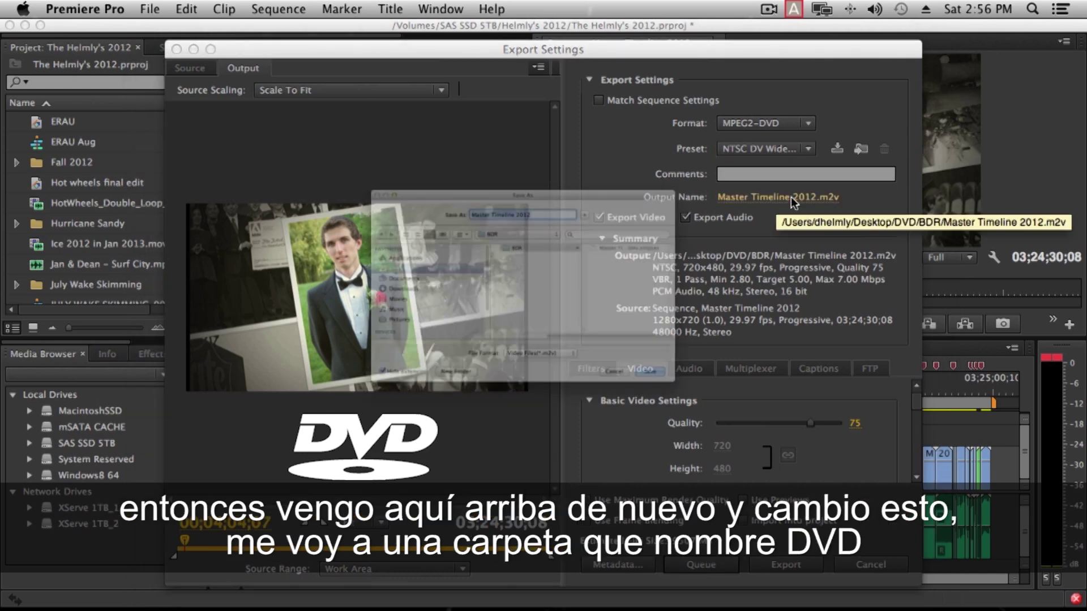
{"action": "left_click", "coordinate": [479, 185]}
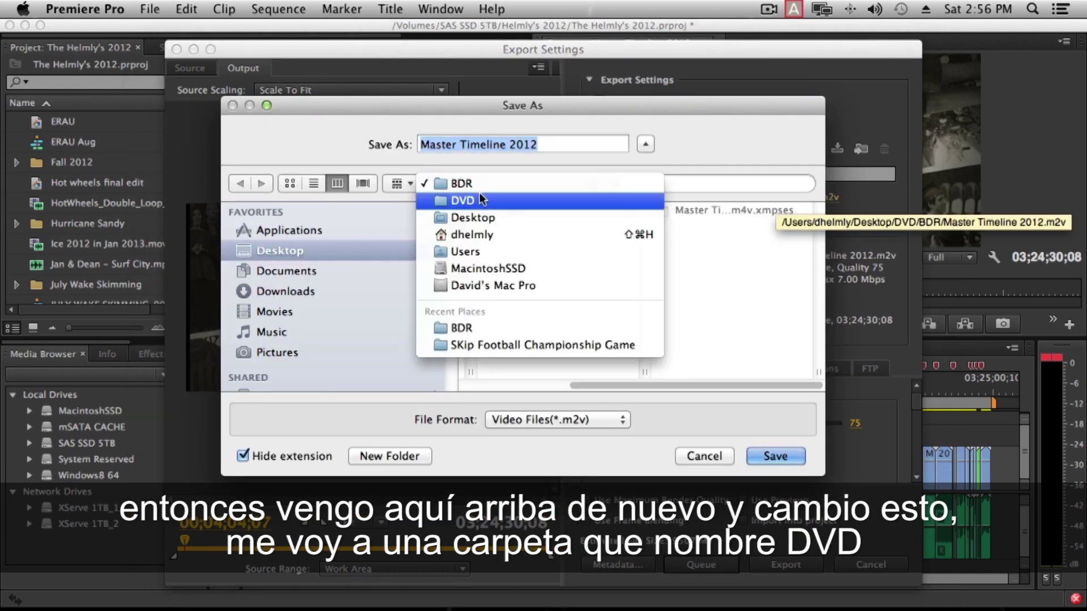
{"action": "left_click", "coordinate": [480, 199]}
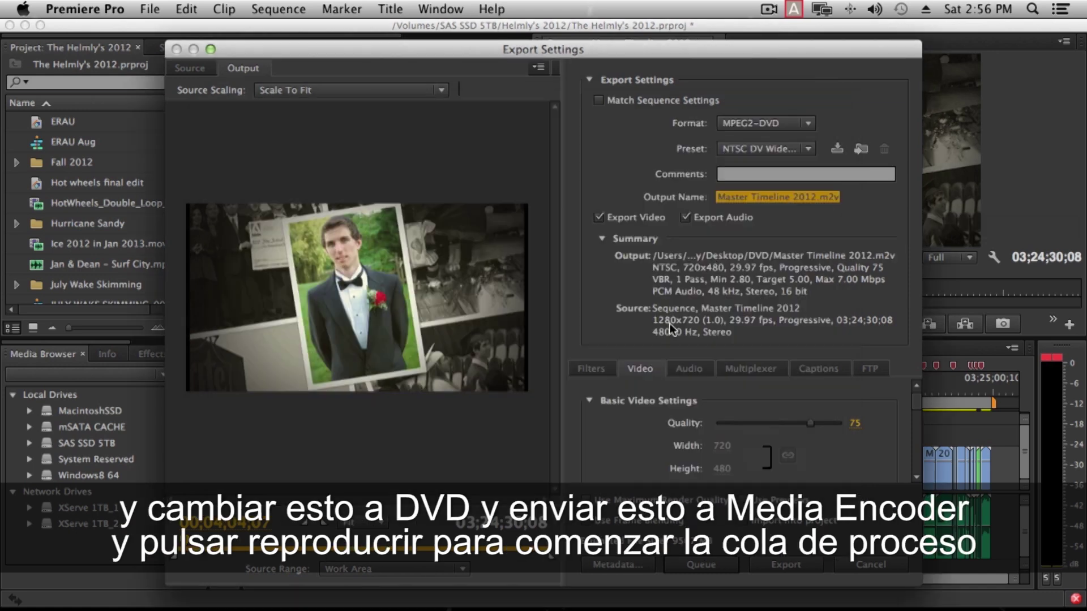
{"action": "left_click", "coordinate": [756, 199]}
{"action": "left_click", "coordinate": [563, 143]}
{"action": "type", "text": "DVD"}
{"action": "key", "text": "Return"}
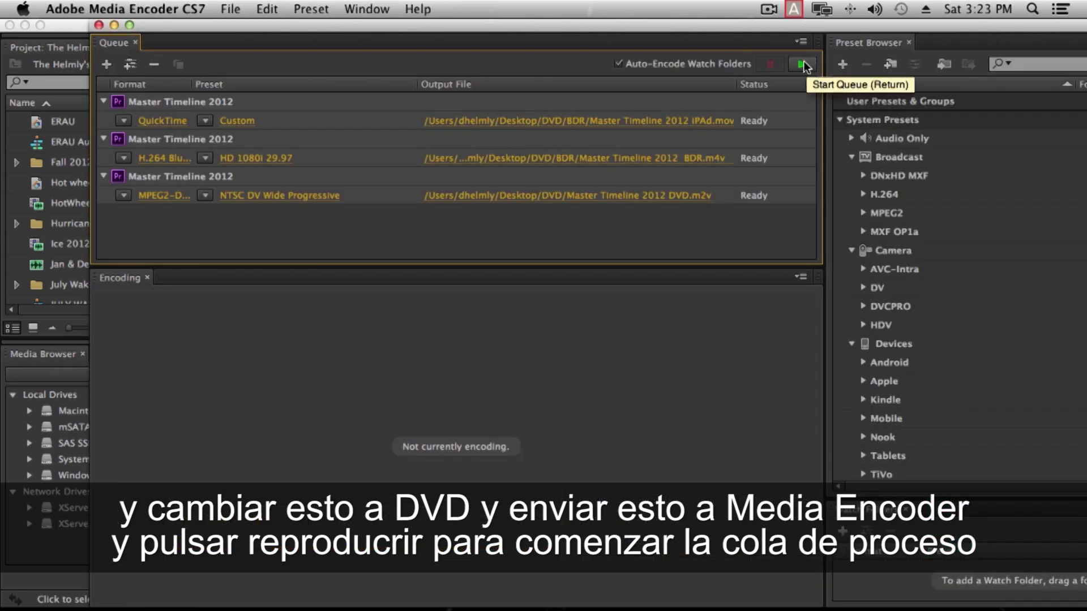
{"action": "left_click", "coordinate": [804, 65]}
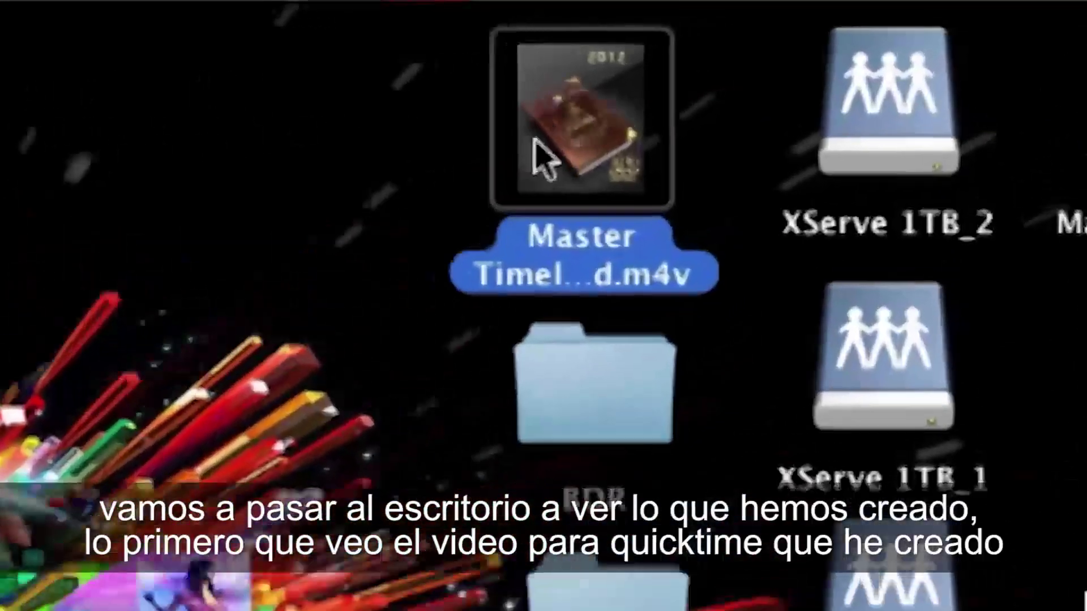
Step: Open the exported Master Timeline 2012 iPAd.m4v file from the desktop in QuickTime Player
{"action": "mouse_move", "coordinate": [533, 148]}
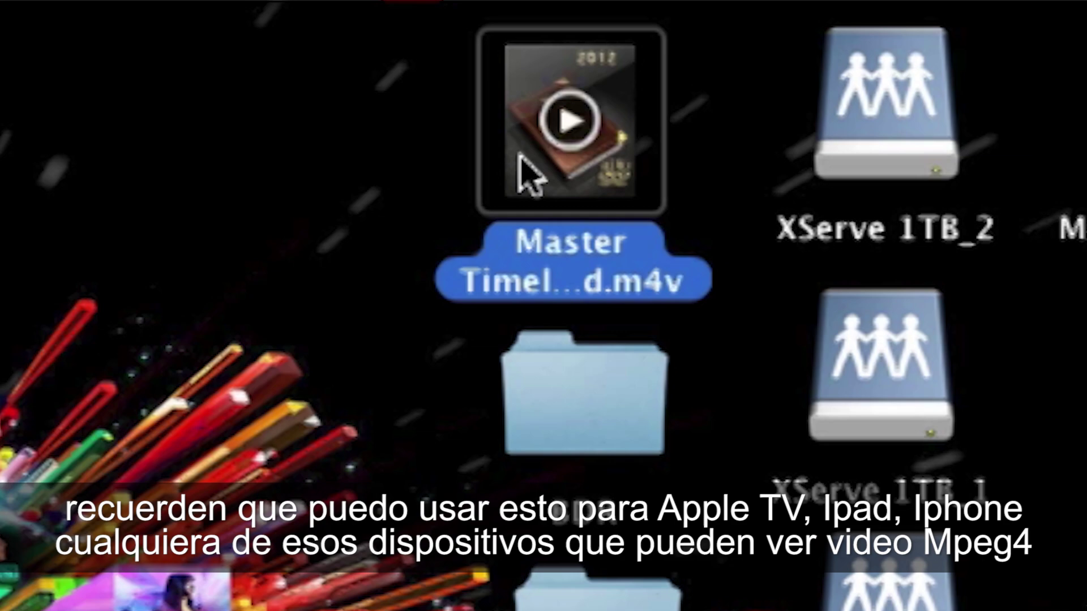
{"action": "right_click", "coordinate": [519, 156]}
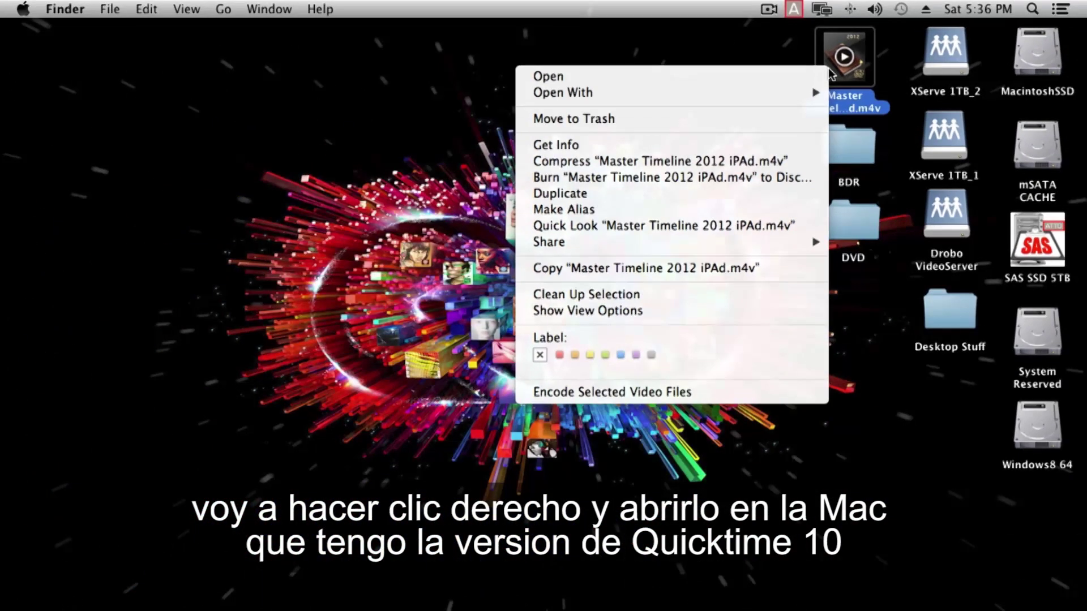
{"action": "mouse_move", "coordinate": [815, 96]}
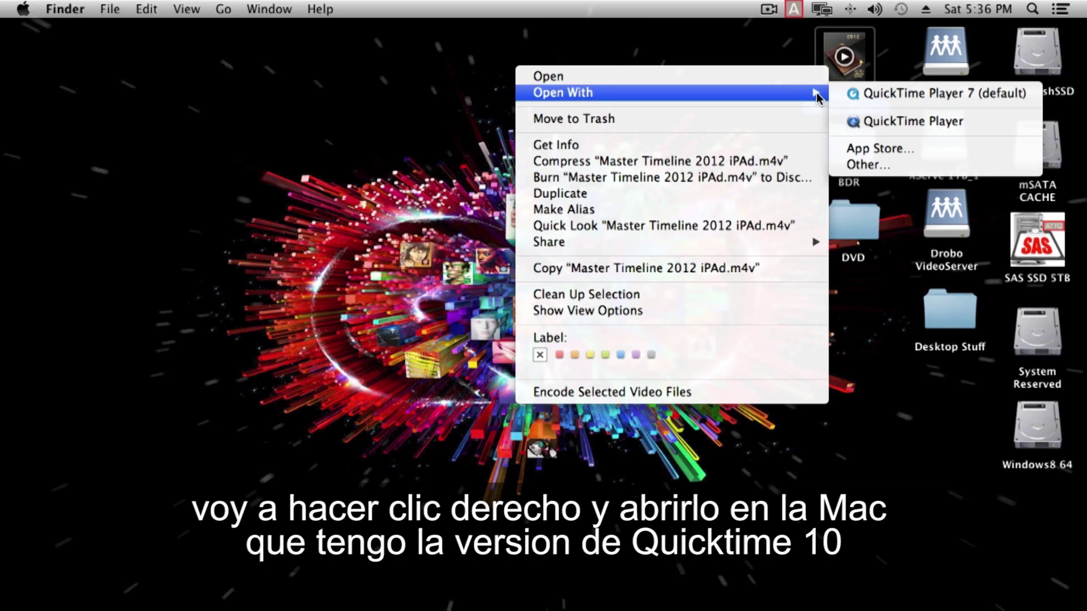
{"action": "left_click", "coordinate": [852, 123]}
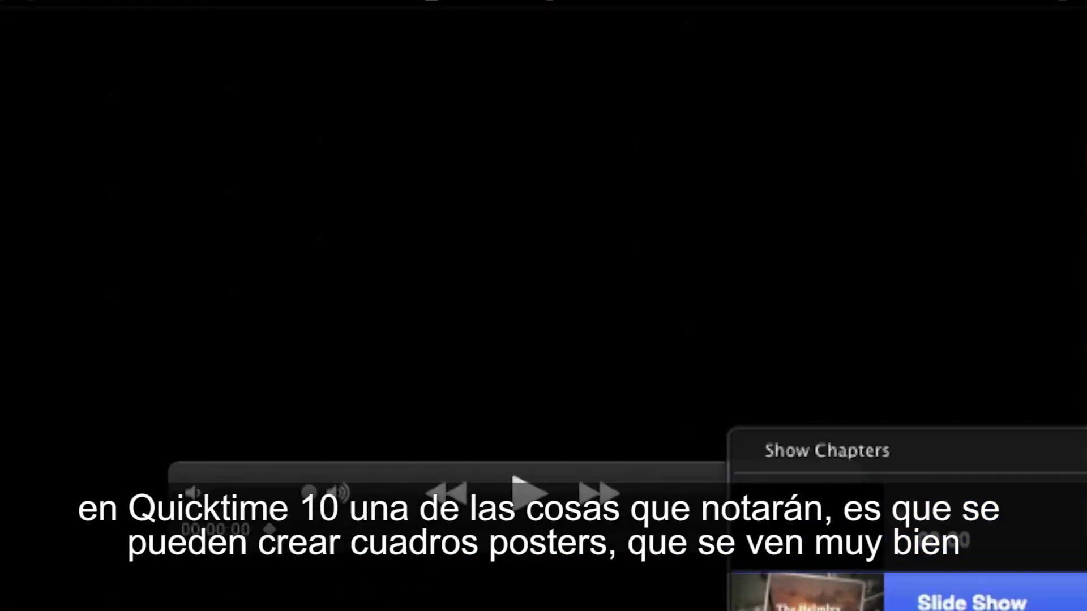
Step: Look through the movie's chapter list, checking the chapter names, times and poster frames
{"action": "scroll", "coordinate": [905, 283], "scroll_direction": "down", "scroll_amount": 10}
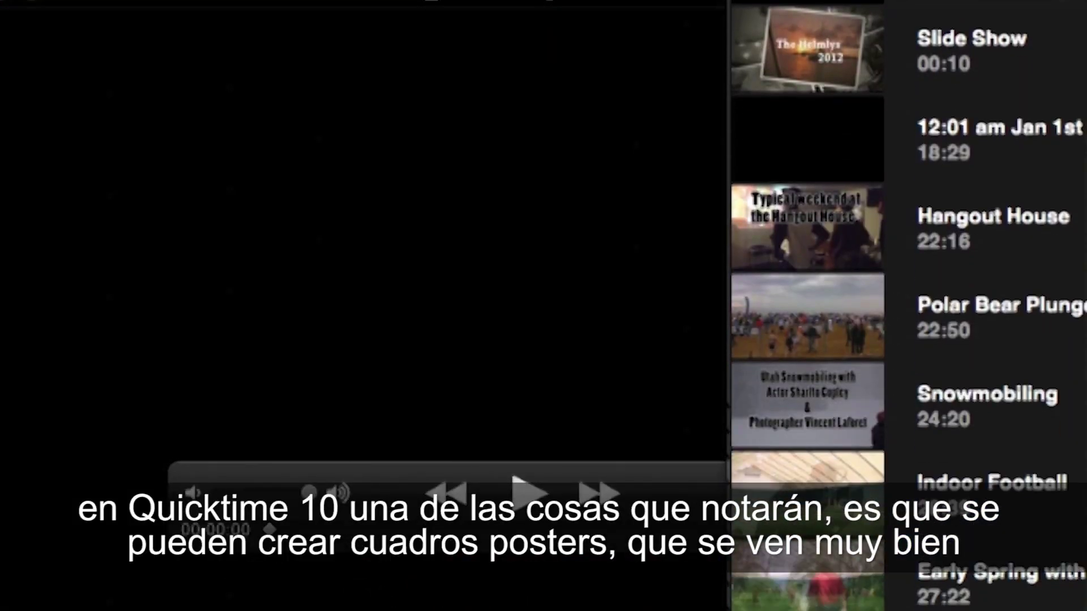
{"action": "scroll", "coordinate": [906, 305], "scroll_direction": "down", "scroll_amount": 3}
{"action": "scroll", "coordinate": [905, 306], "scroll_direction": "down", "scroll_amount": 15}
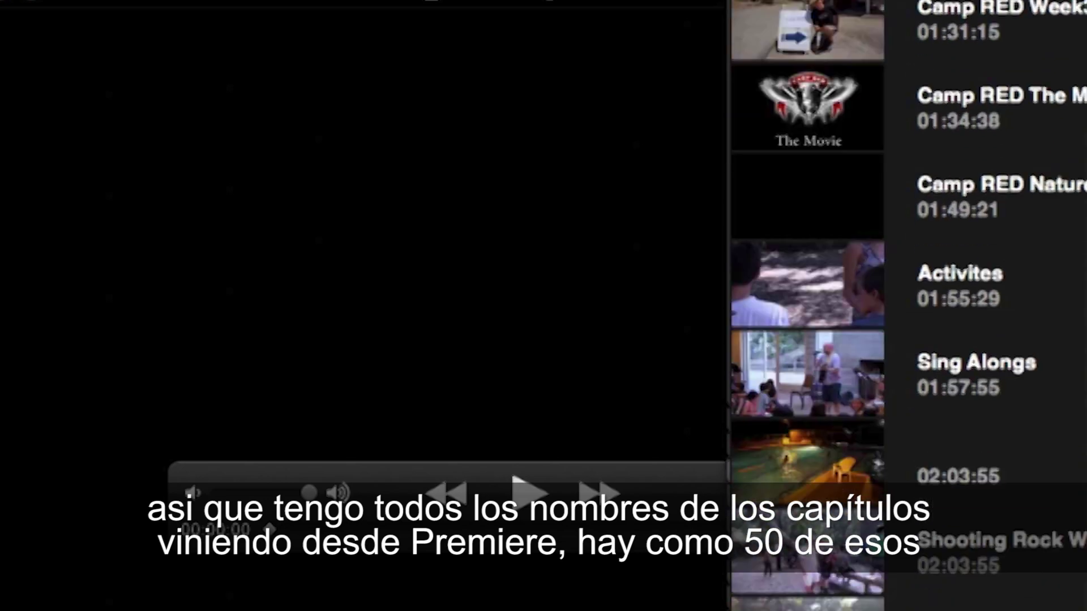
{"action": "scroll", "coordinate": [905, 305], "scroll_direction": "down", "scroll_amount": 18}
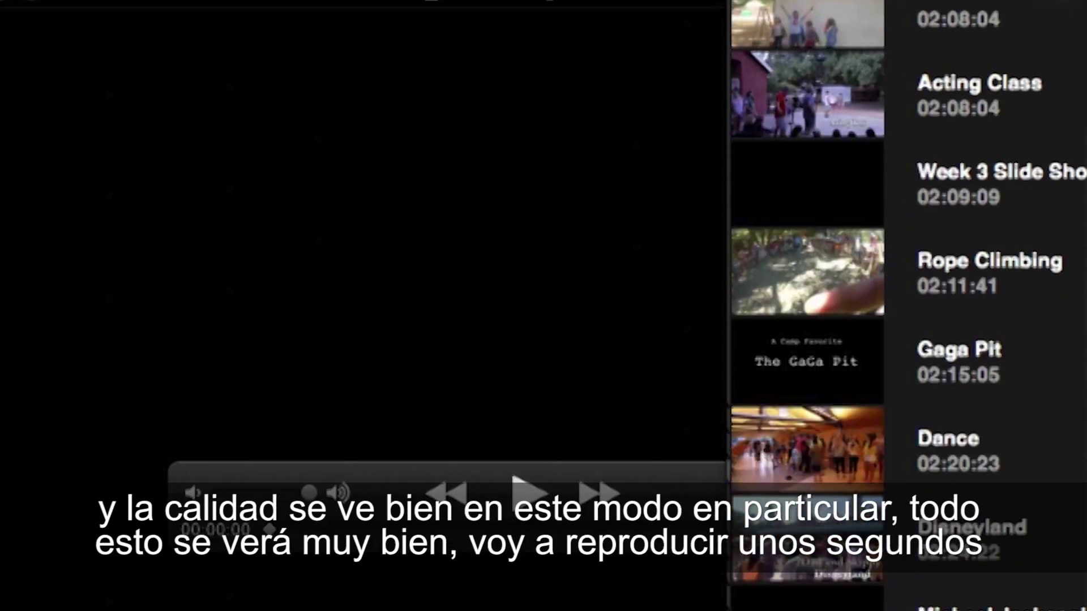
{"action": "scroll", "coordinate": [905, 306], "scroll_direction": "down", "scroll_amount": 10}
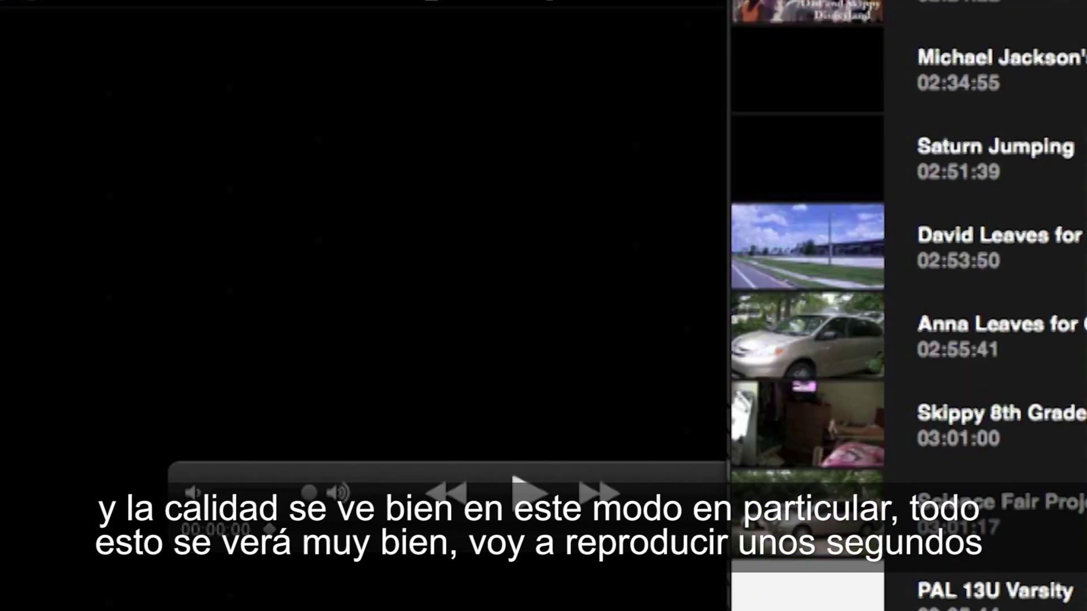
Step: Play the Saturn Jumping chapter for a few seconds to check the video quality, stopping at 02:51:56
{"action": "left_click", "coordinate": [960, 173]}
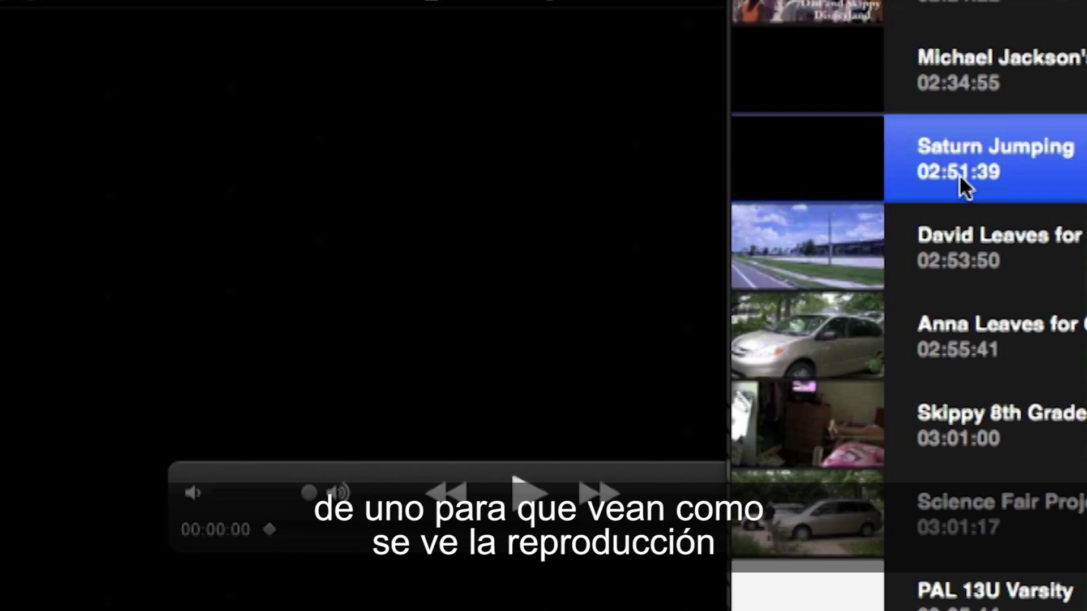
{"action": "left_click", "coordinate": [959, 174]}
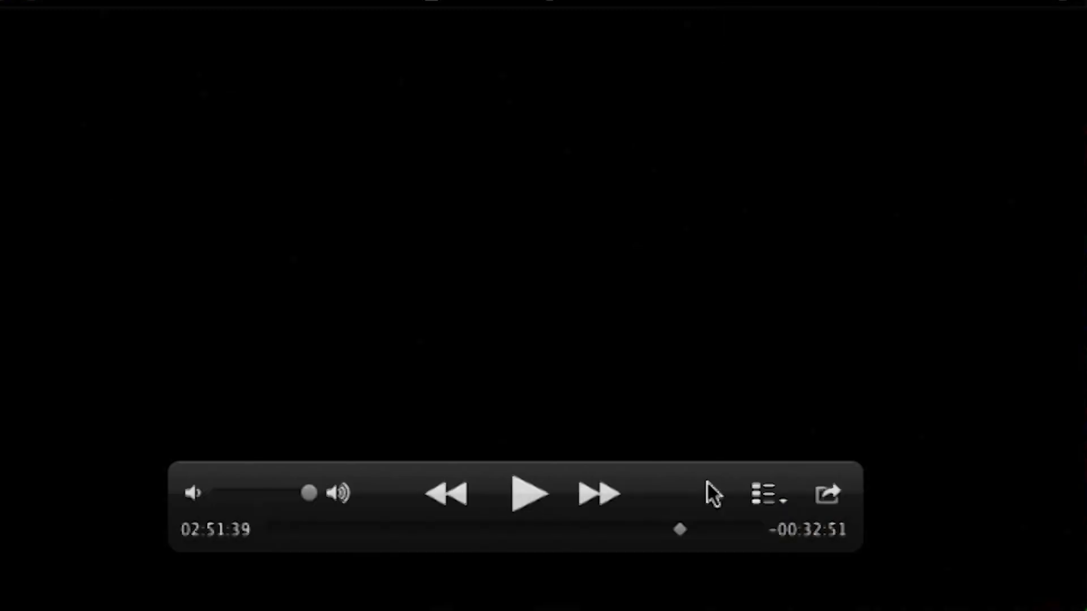
{"action": "left_click", "coordinate": [516, 502]}
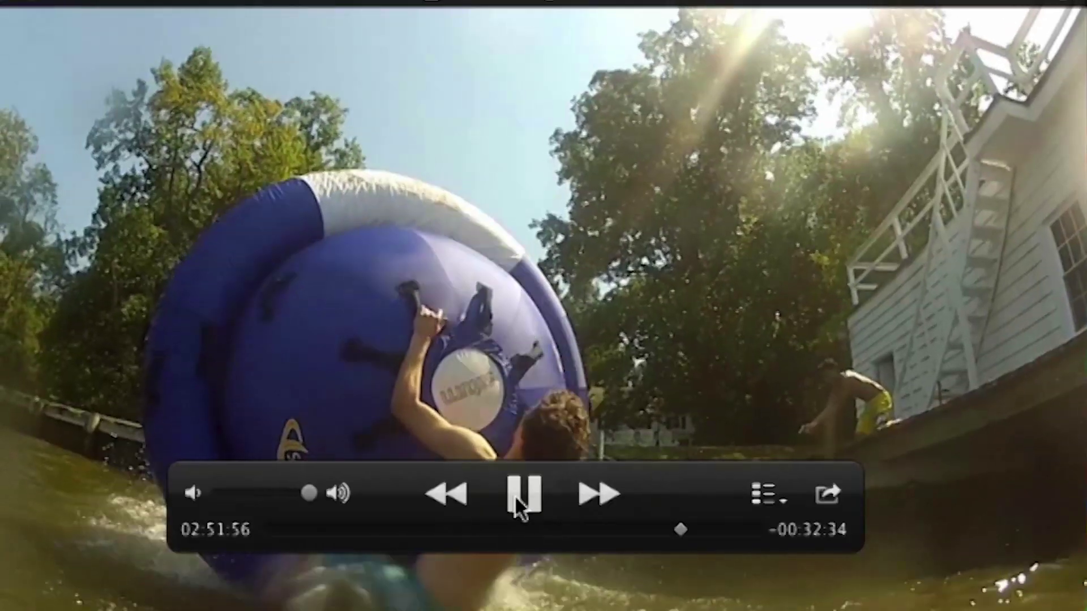
{"action": "left_click", "coordinate": [515, 495]}
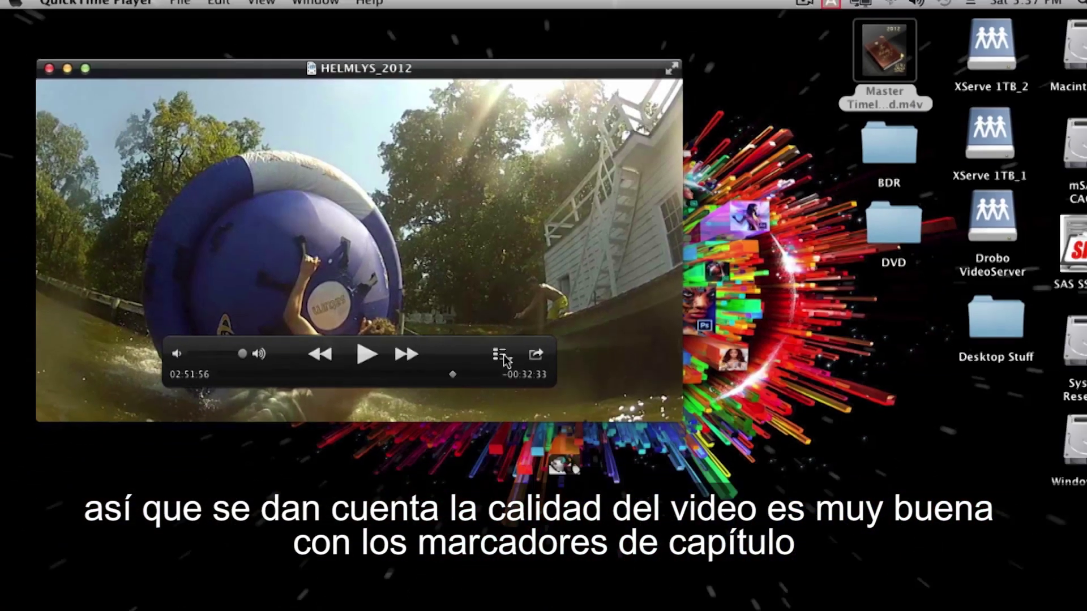
Step: Jump to the Disneyland chapter to check its picture, and close the movie
{"action": "left_click", "coordinate": [763, 491]}
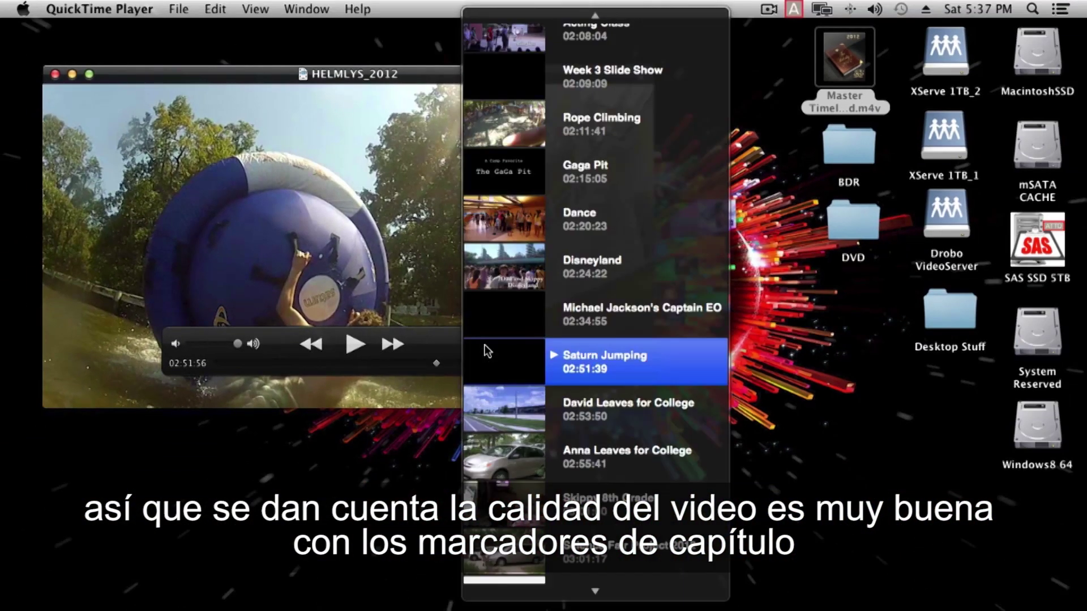
{"action": "left_click", "coordinate": [479, 274]}
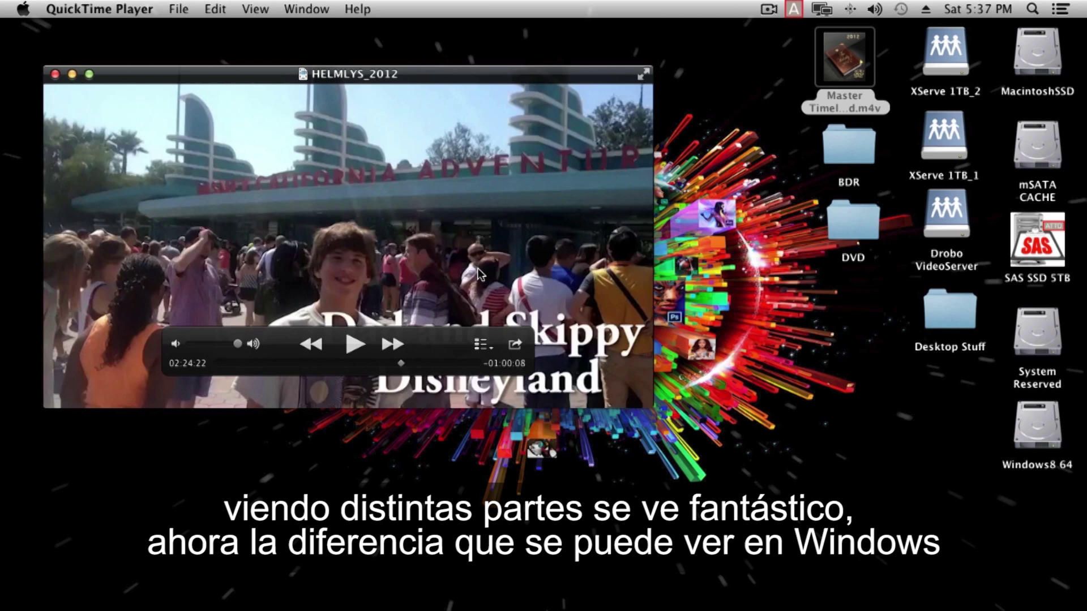
{"action": "left_click", "coordinate": [54, 74]}
Step: Open the exported iPad .m4v from the desktop in QuickTime Player 7 and look through its chapter names
{"action": "mouse_move", "coordinate": [831, 69]}
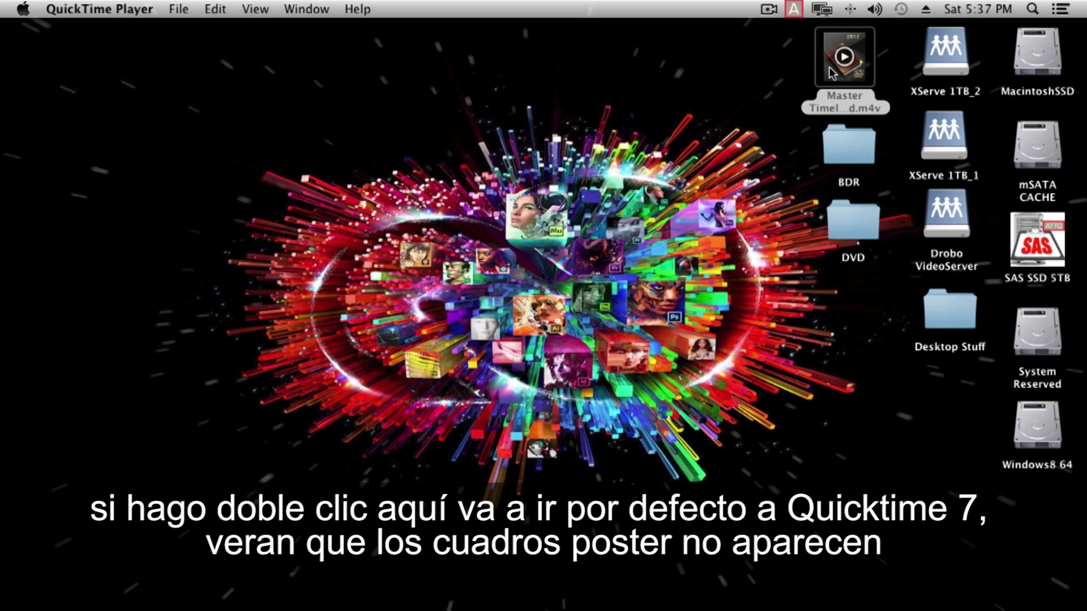
{"action": "double_click", "coordinate": [831, 72]}
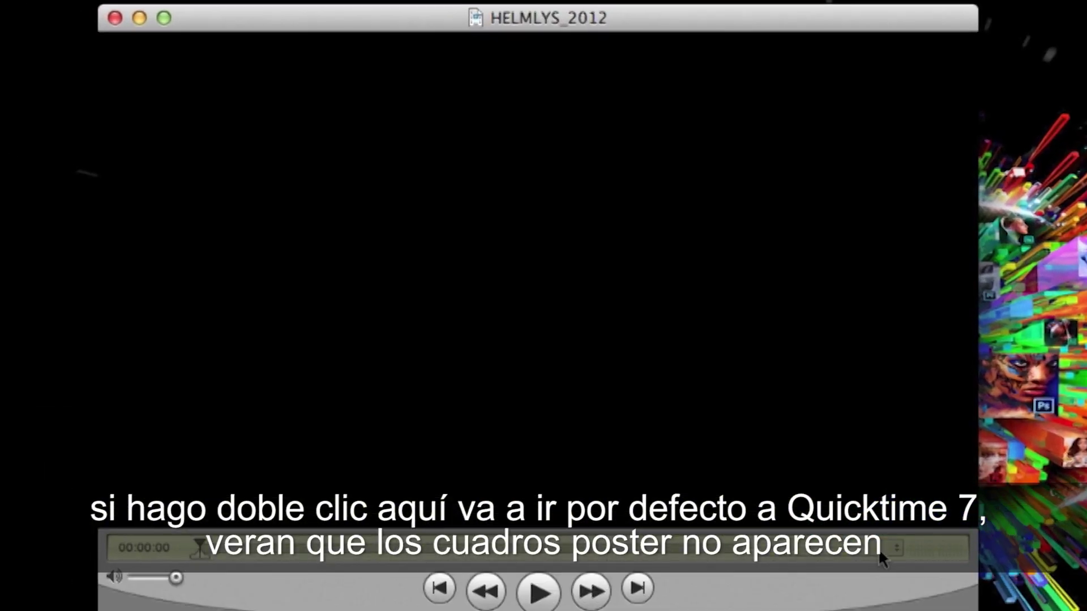
{"action": "left_click", "coordinate": [881, 552]}
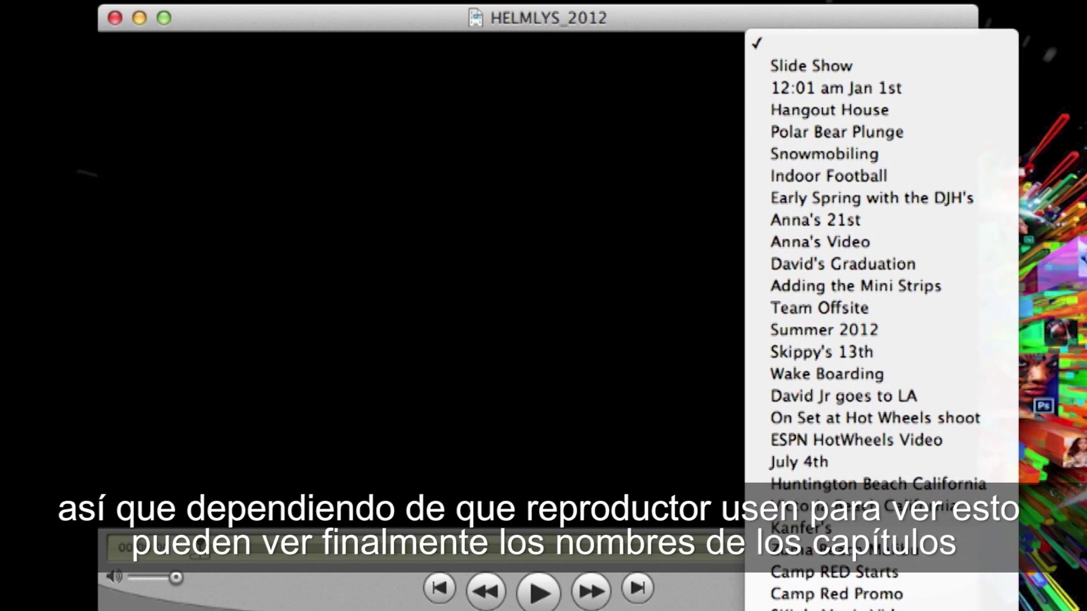
{"action": "scroll", "coordinate": [881, 306], "scroll_direction": "down", "scroll_amount": 10}
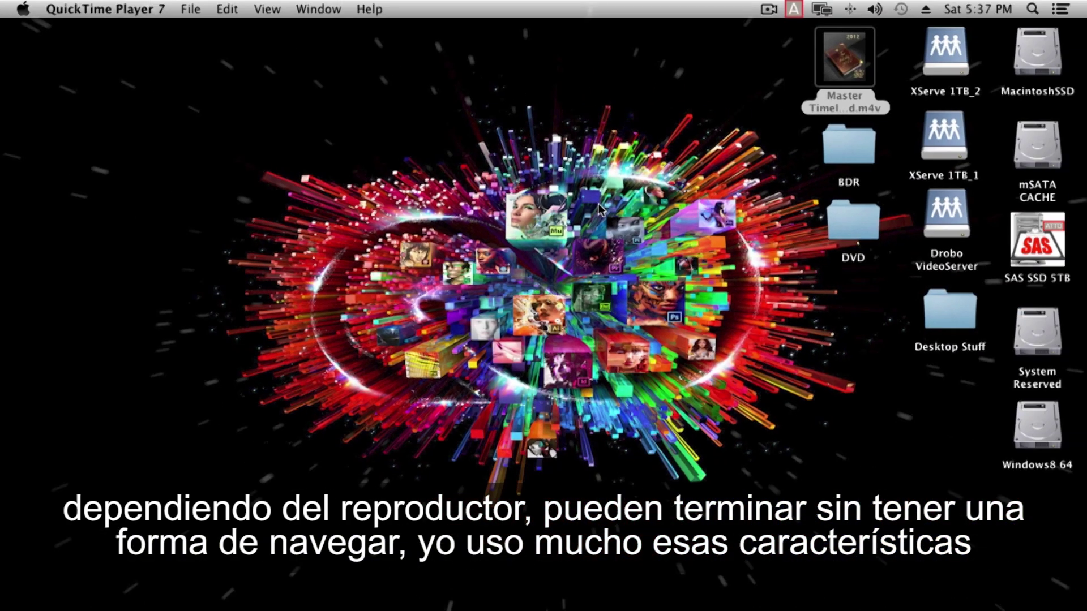
Step: Check the exported video, audio and metadata files in the BDR folder, then in the DVD folder
{"action": "double_click", "coordinate": [843, 147]}
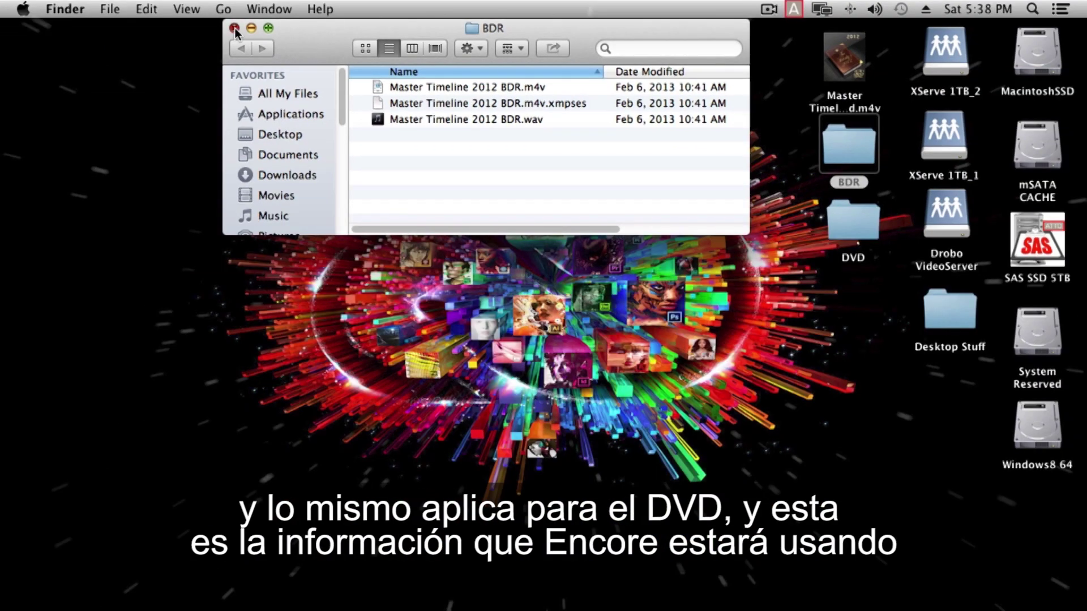
{"action": "left_click", "coordinate": [236, 28]}
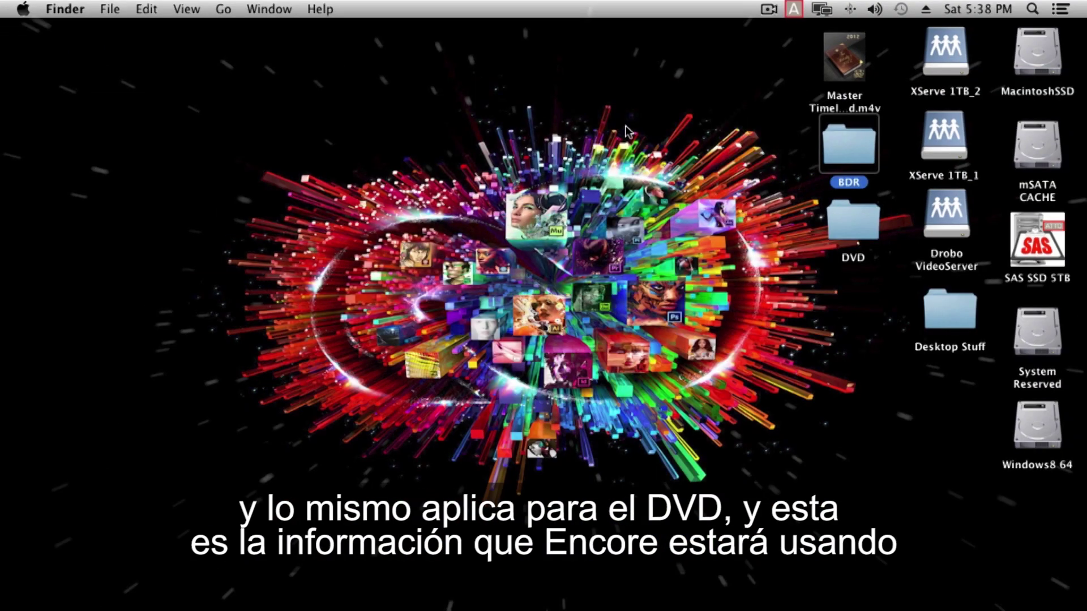
{"action": "double_click", "coordinate": [866, 218]}
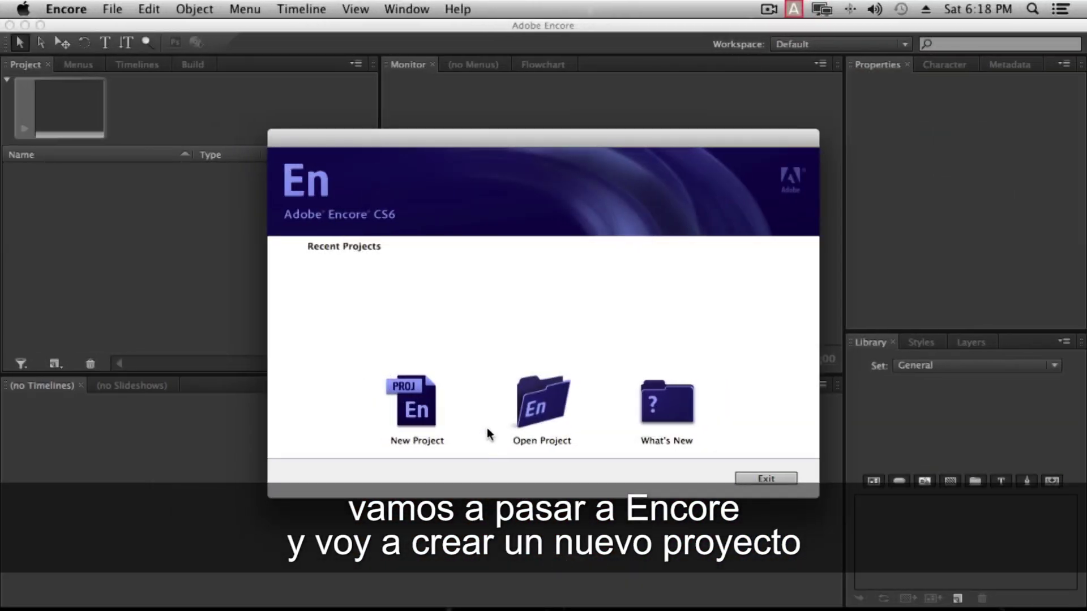
Step: In Adobe Encore, create a Blu-ray project named with the family name followed by "2012 BDR"
{"action": "left_click", "coordinate": [423, 406]}
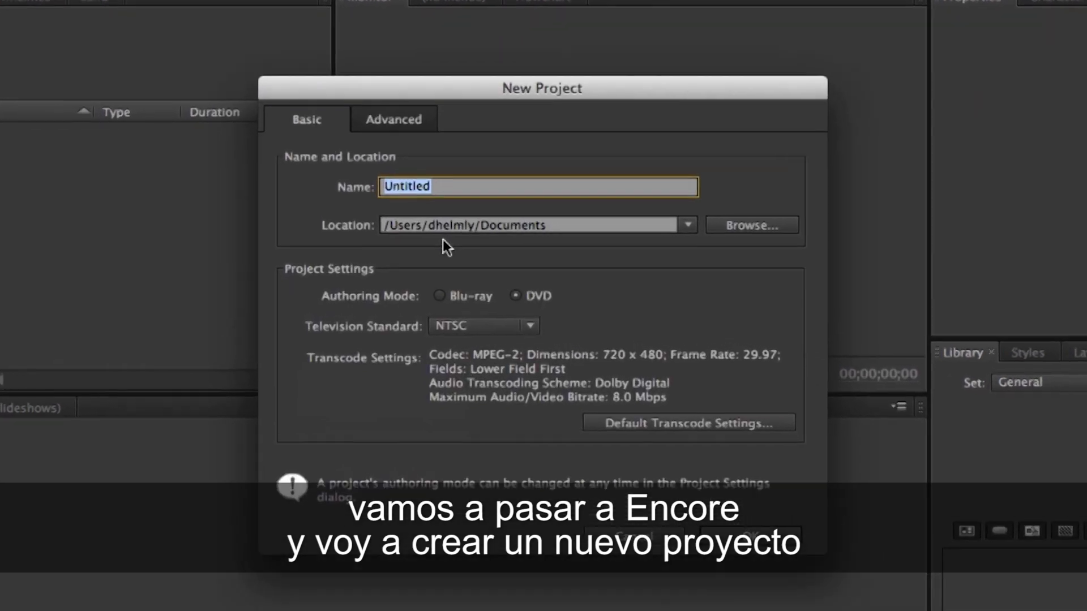
{"action": "type", "text": "Helmly 2012 BDR"}
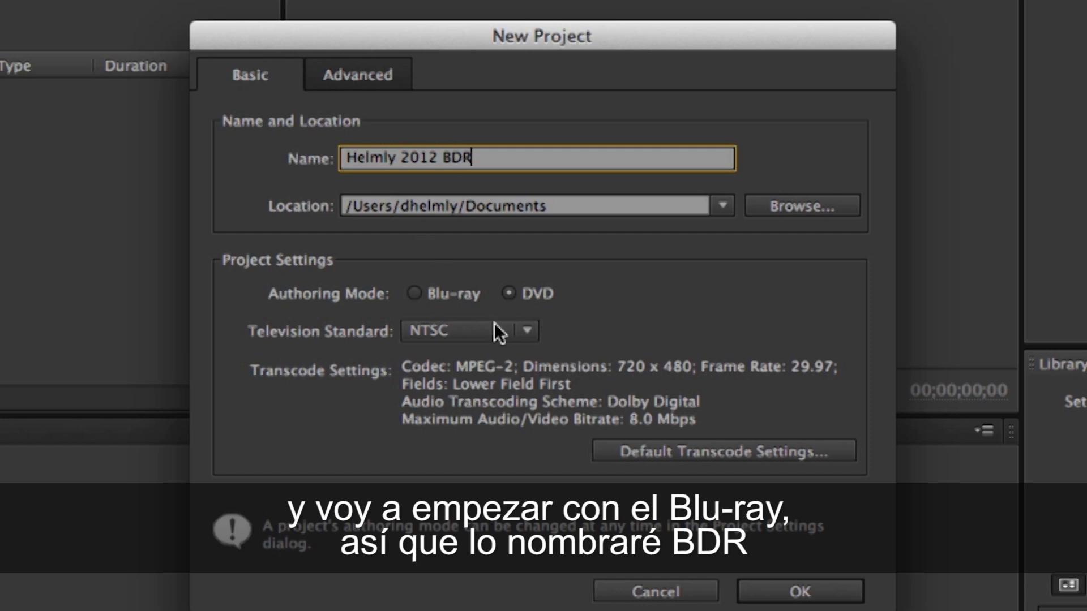
{"action": "left_click", "coordinate": [415, 291]}
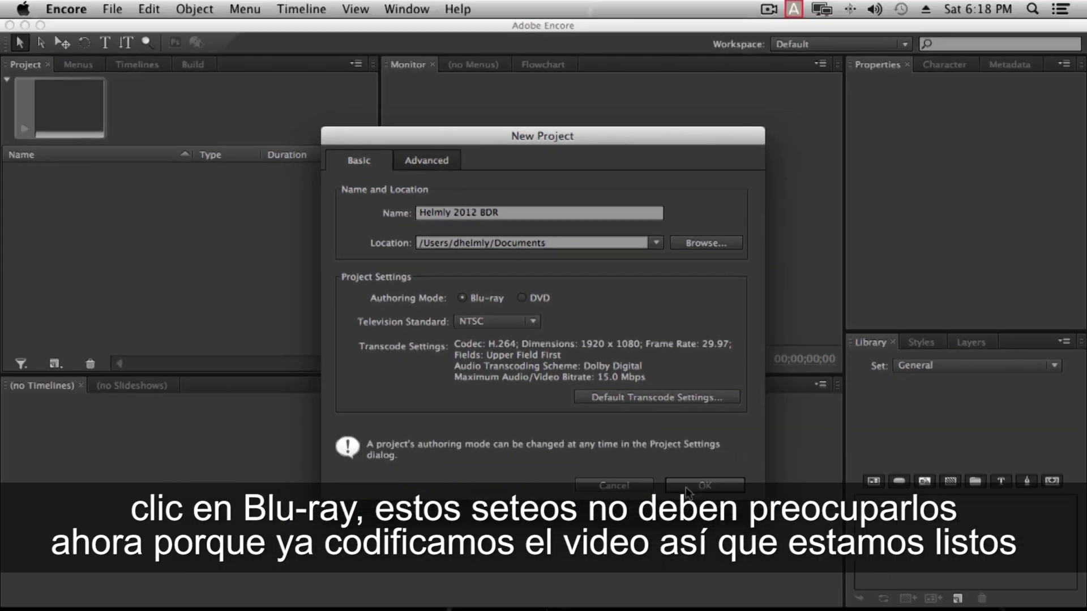
{"action": "left_click", "coordinate": [800, 591]}
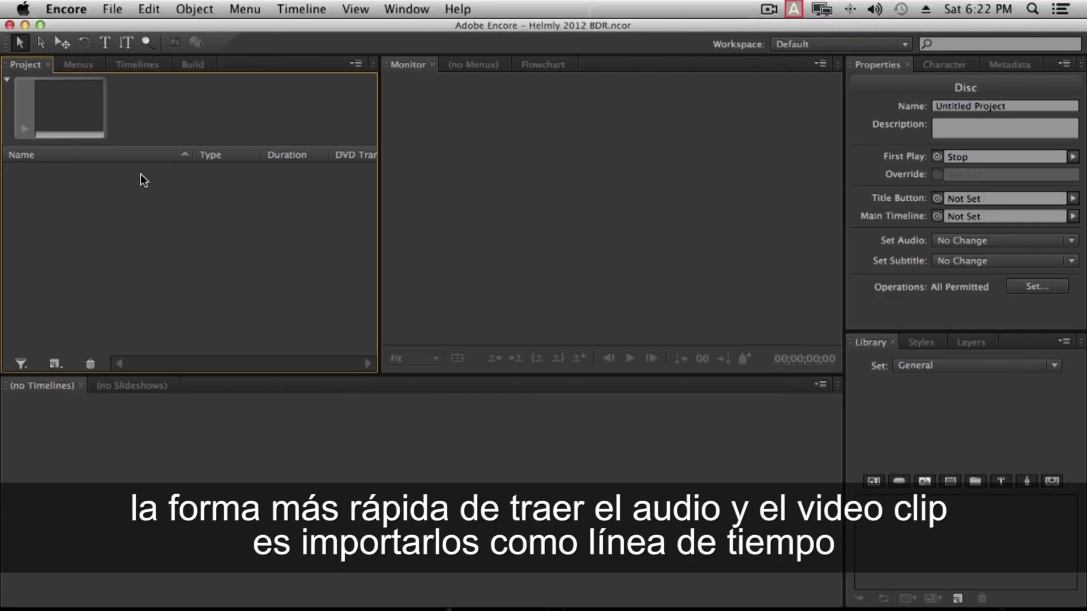
Step: Import Master Timeline 2012 BDR.m4v and Master Timeline 2012 BDR.wav from the BDR folder as a timeline
{"action": "left_click", "coordinate": [113, 11]}
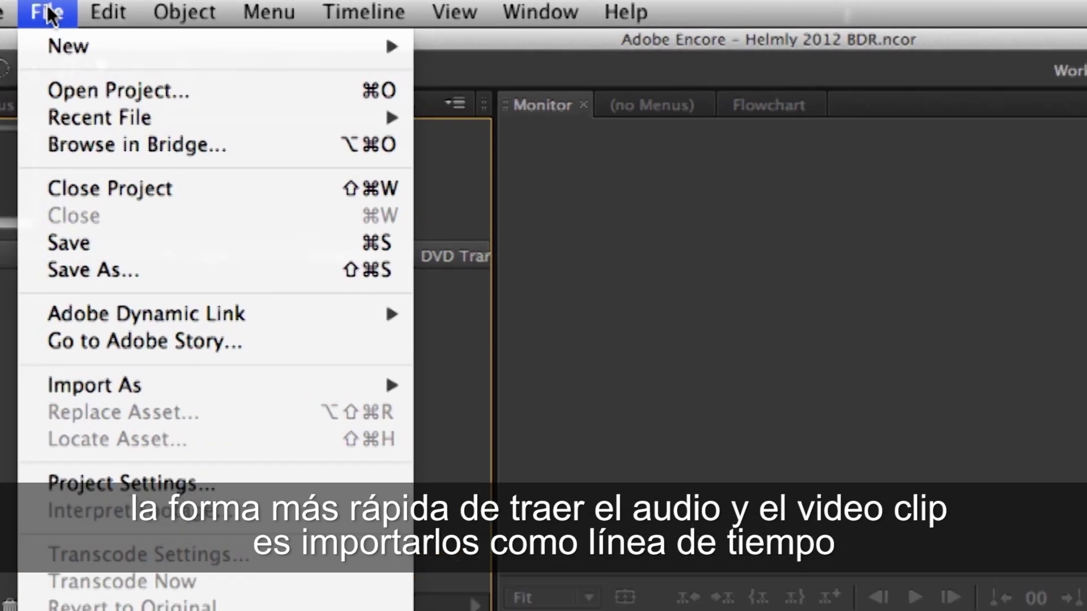
{"action": "mouse_move", "coordinate": [204, 223]}
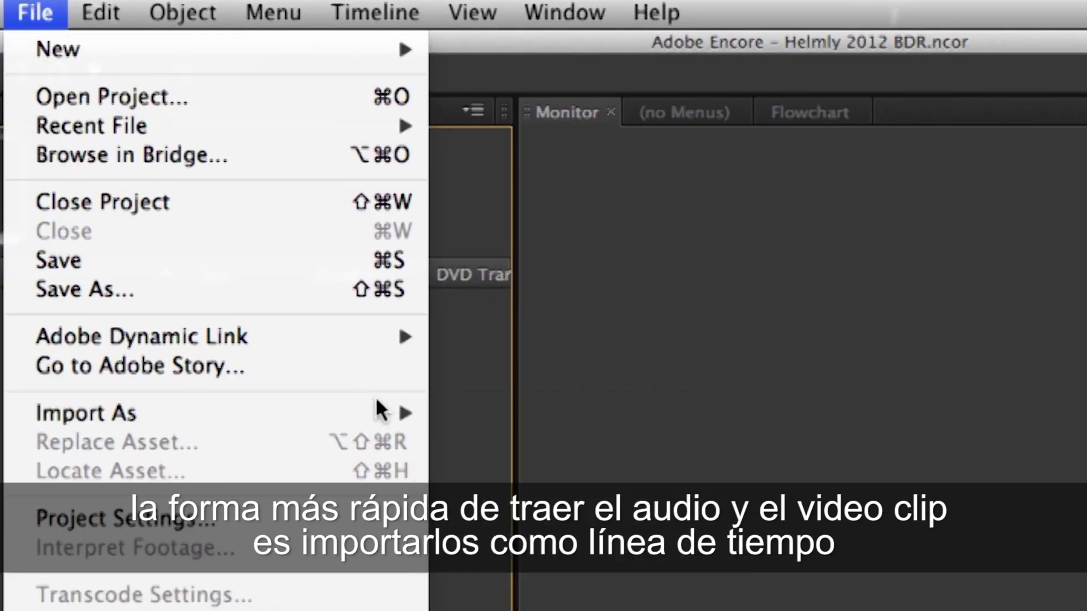
{"action": "left_click", "coordinate": [475, 529]}
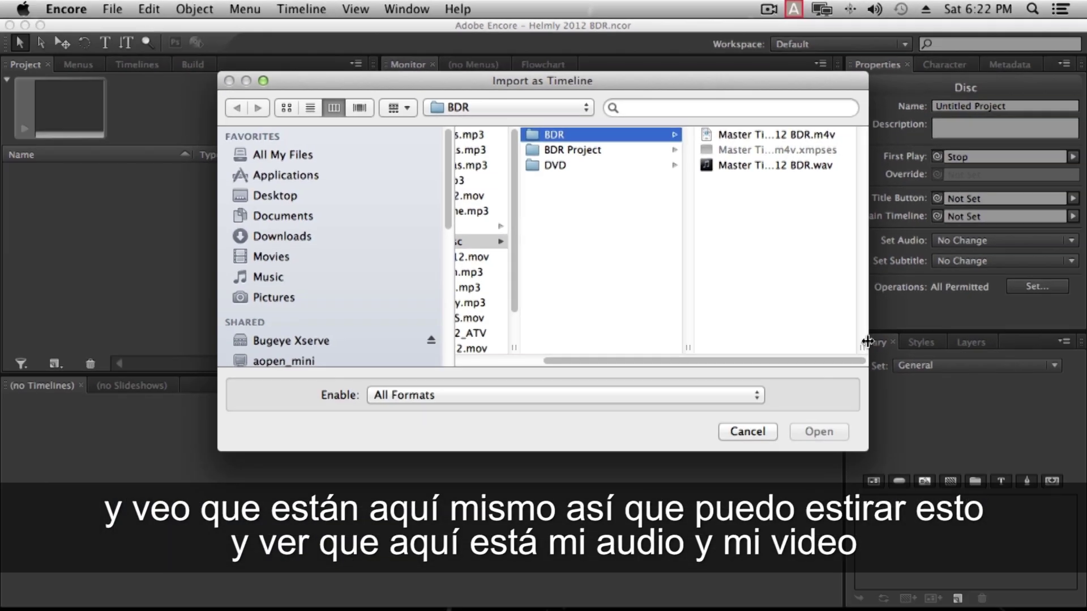
{"action": "left_click_drag", "start_coordinate": [868, 341], "coordinate": [998, 334]}
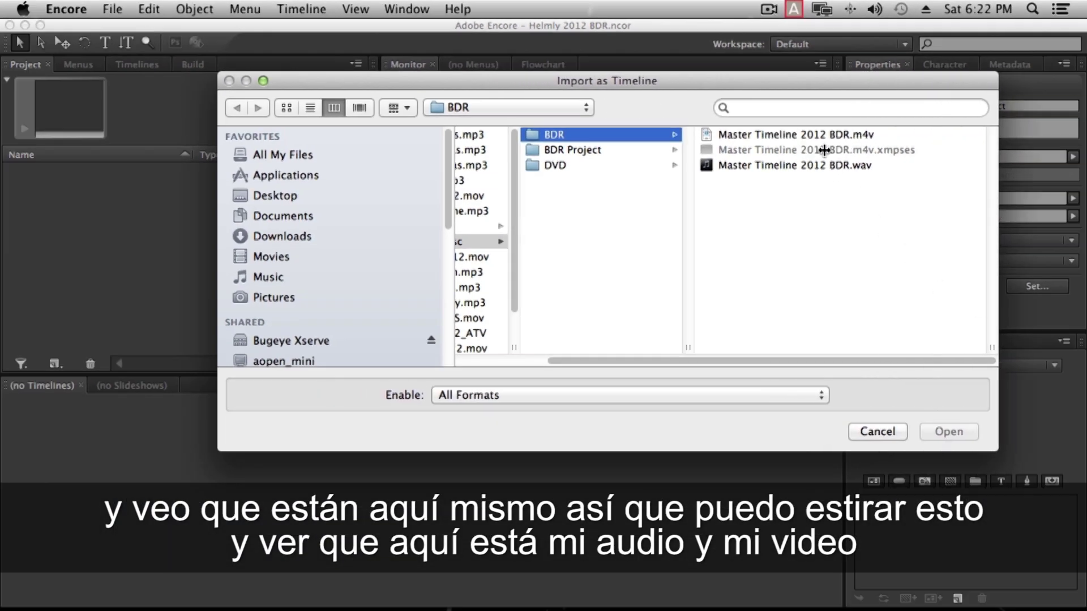
{"action": "left_click_drag", "start_coordinate": [788, 176], "coordinate": [763, 136]}
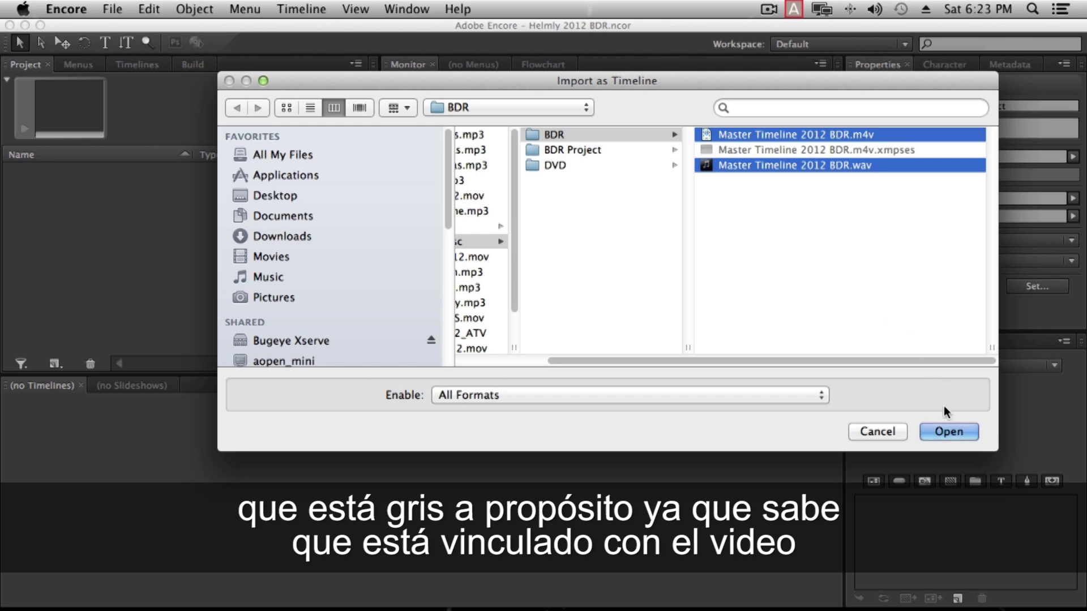
{"action": "left_click", "coordinate": [947, 427]}
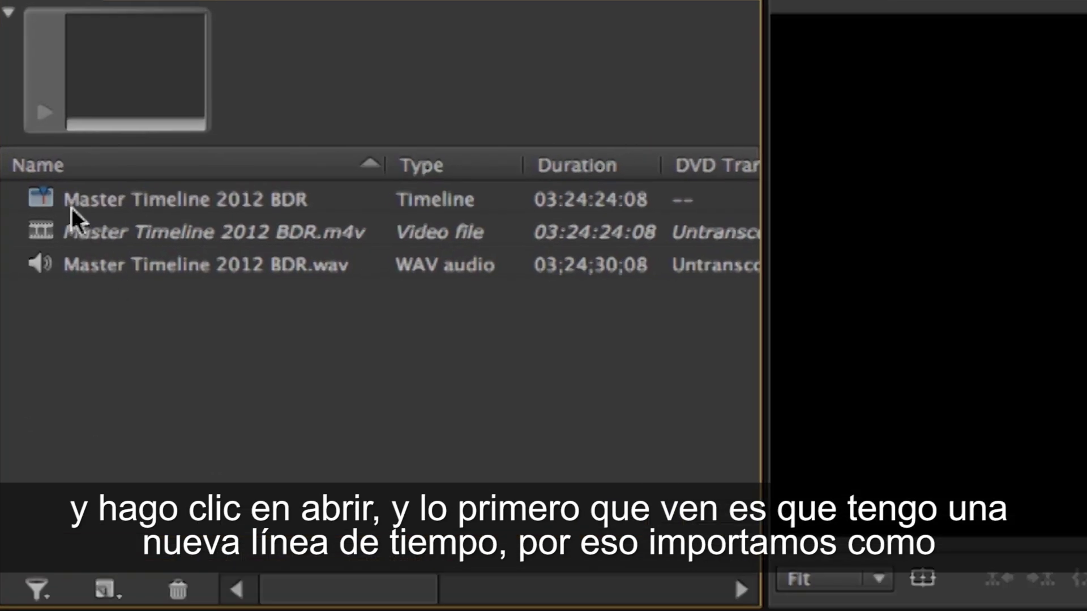
Step: In the Master Timeline 2012 BDR timeline, set chapter 46's poster frame to the "Saturn Leaping" title frame at 02:51:39:28
{"action": "left_click", "coordinate": [46, 198]}
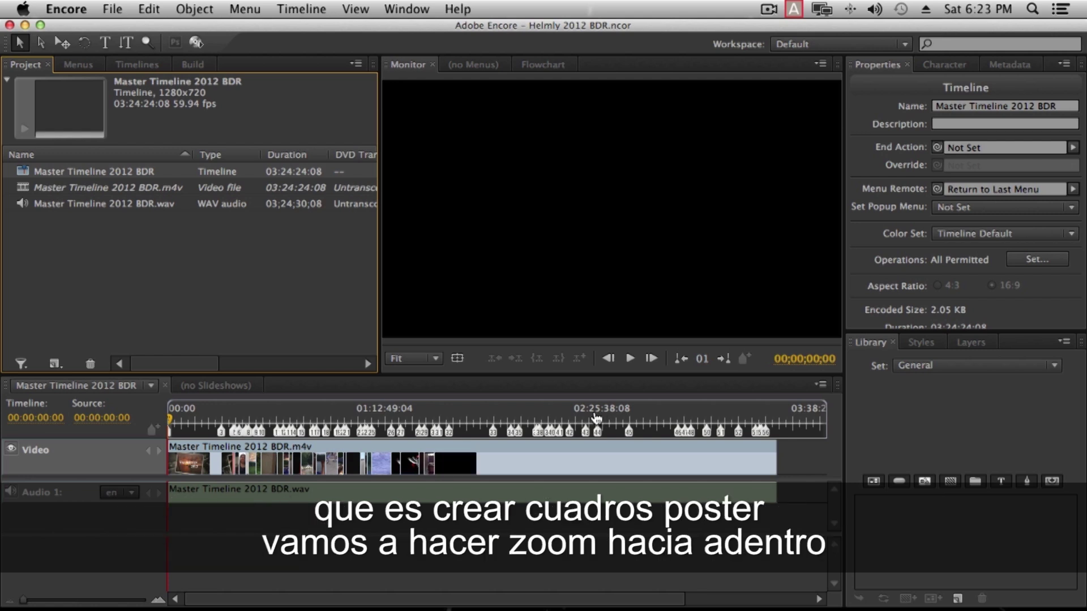
{"action": "left_click_drag", "start_coordinate": [596, 419], "coordinate": [681, 419]}
{"action": "key", "text": "="}
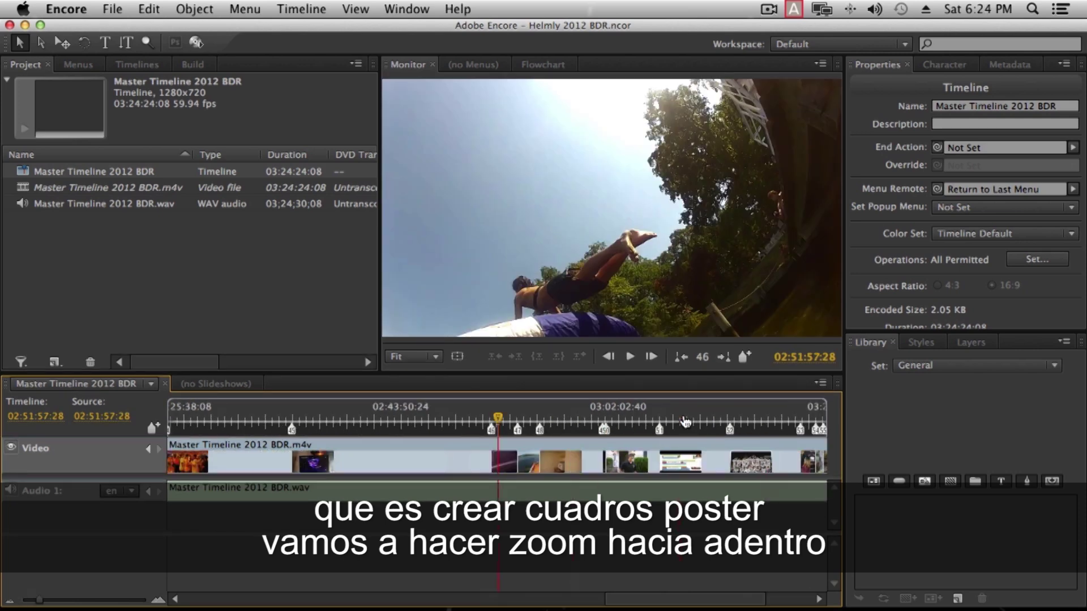
{"action": "key", "text": "="}
{"action": "key", "text": "="}
{"action": "key", "text": "="}
{"action": "key", "text": "="}
{"action": "key", "text": "="}
{"action": "key", "text": "="}
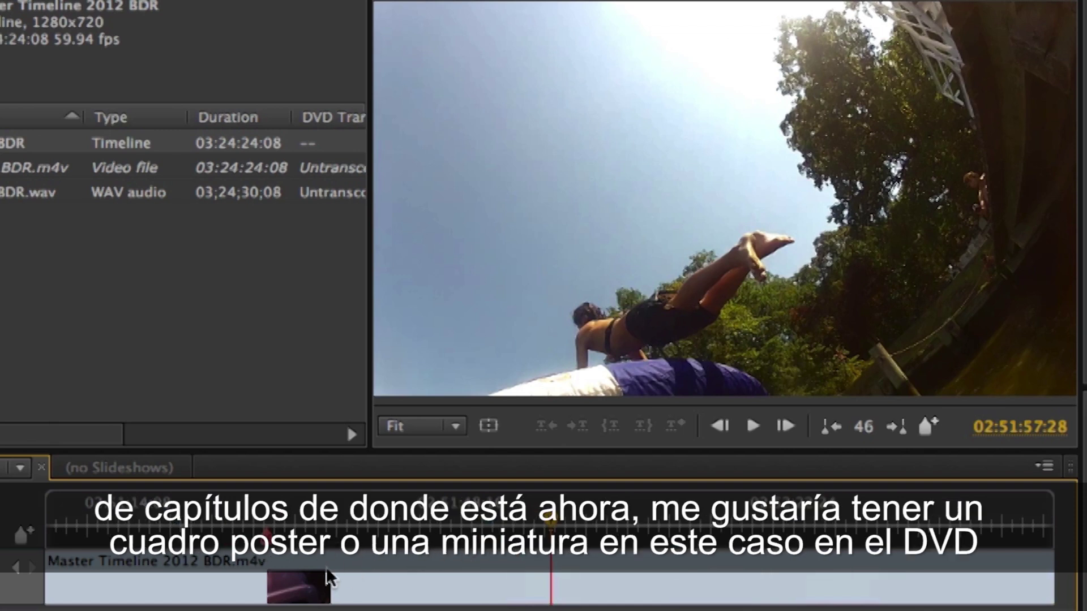
{"action": "left_click", "coordinate": [405, 525]}
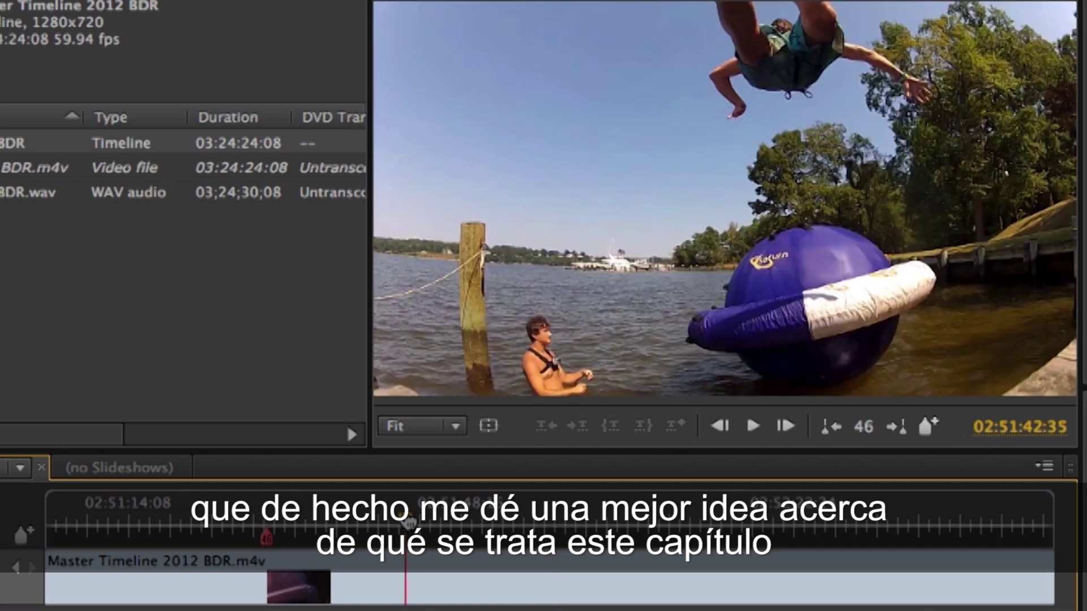
{"action": "left_click_drag", "start_coordinate": [406, 523], "coordinate": [376, 523]}
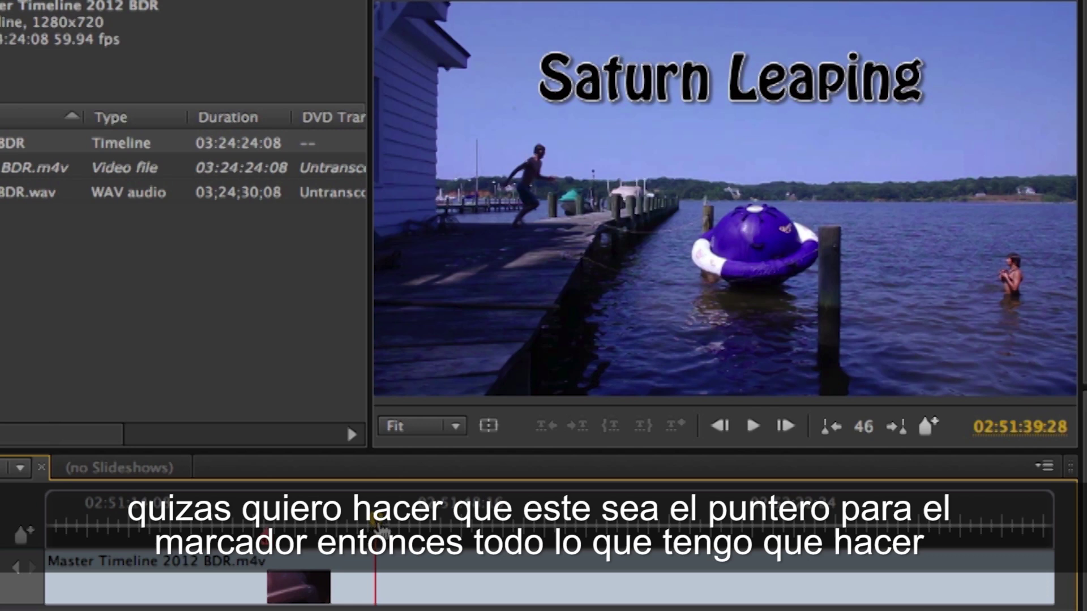
{"action": "right_click", "coordinate": [378, 524]}
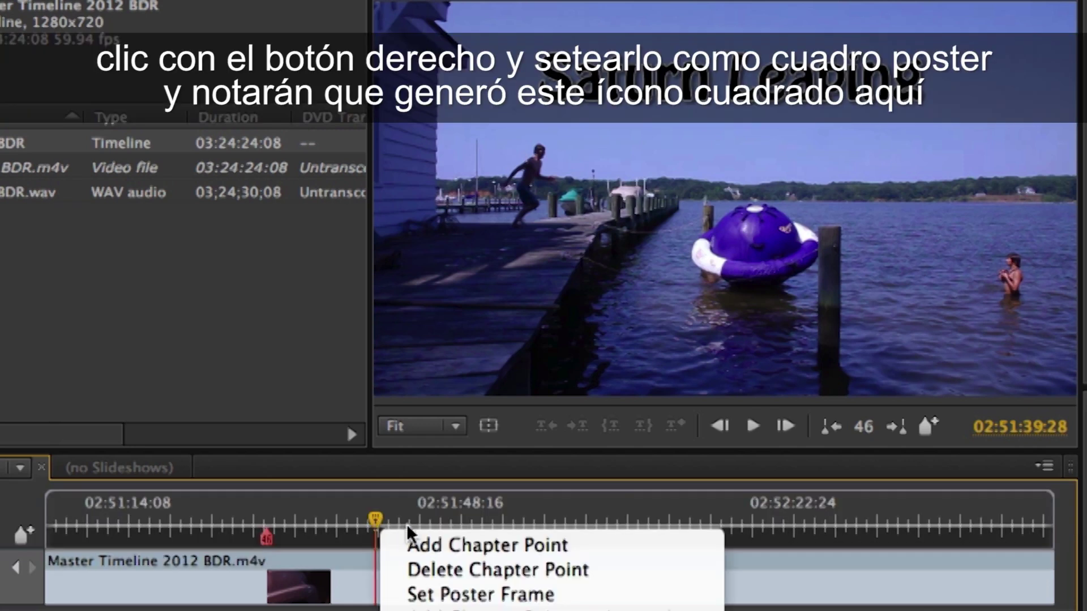
{"action": "left_click", "coordinate": [503, 596]}
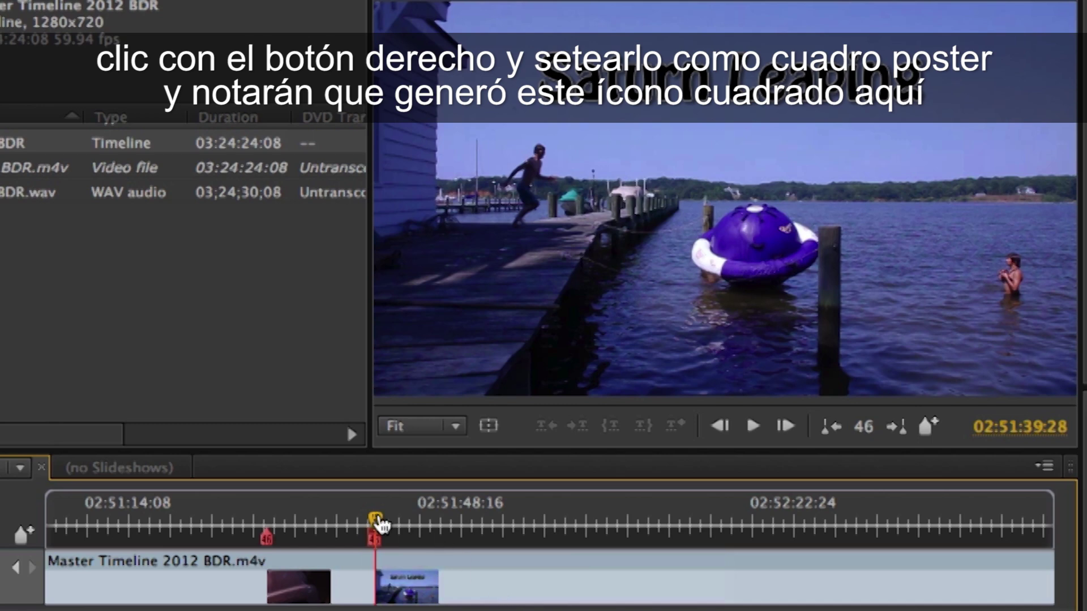
{"action": "left_click_drag", "start_coordinate": [376, 524], "coordinate": [391, 524]}
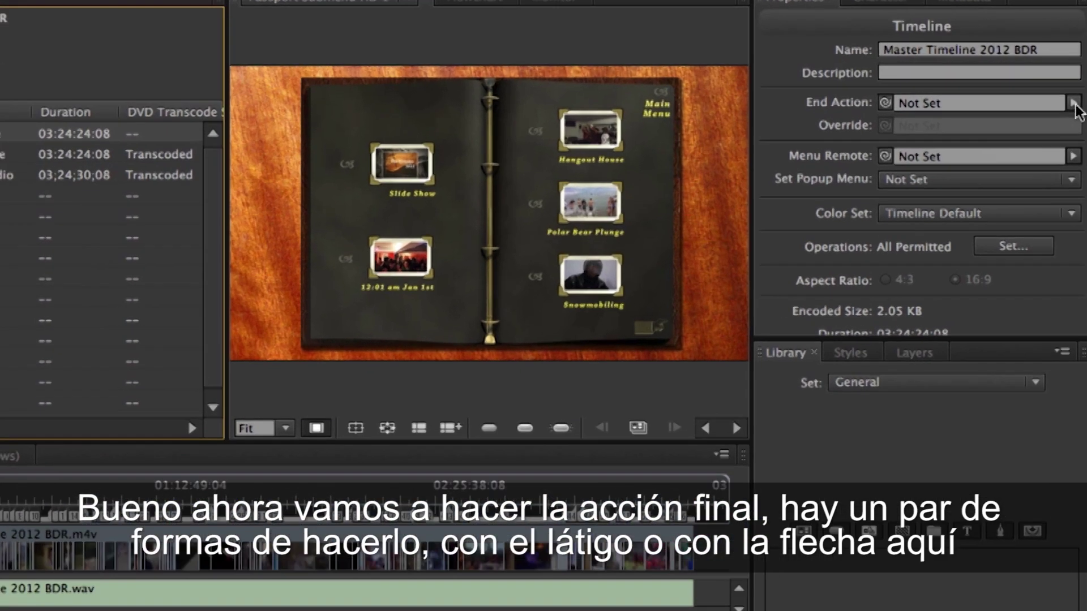
Step: Set the Master Timeline 2012 BDR timeline's end action to Passport Menu HD 3, Default
{"action": "left_click", "coordinate": [1073, 148]}
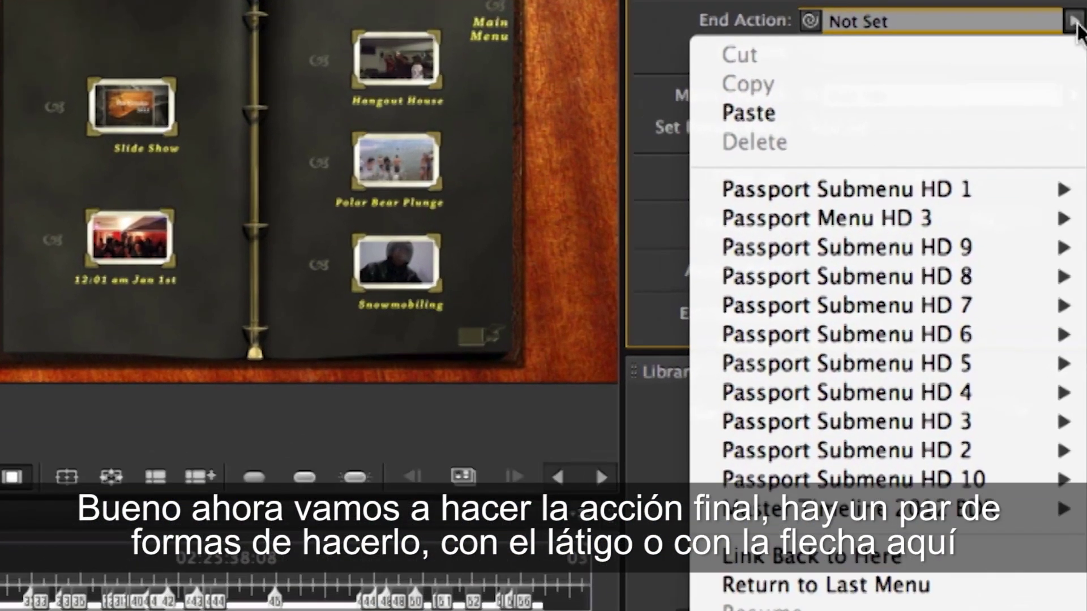
{"action": "mouse_move", "coordinate": [1039, 215]}
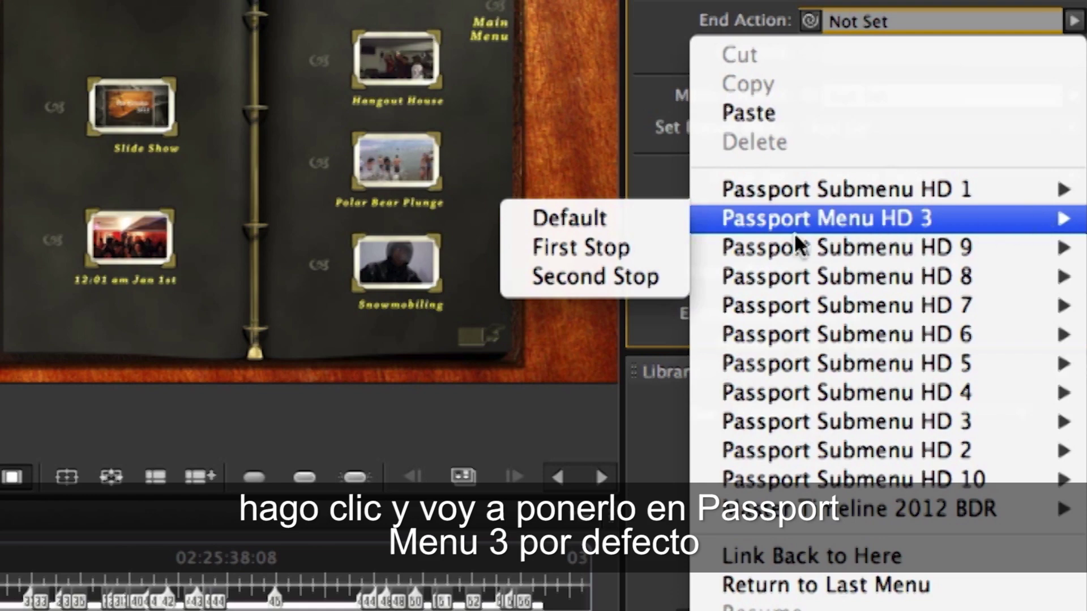
{"action": "left_click", "coordinate": [598, 222]}
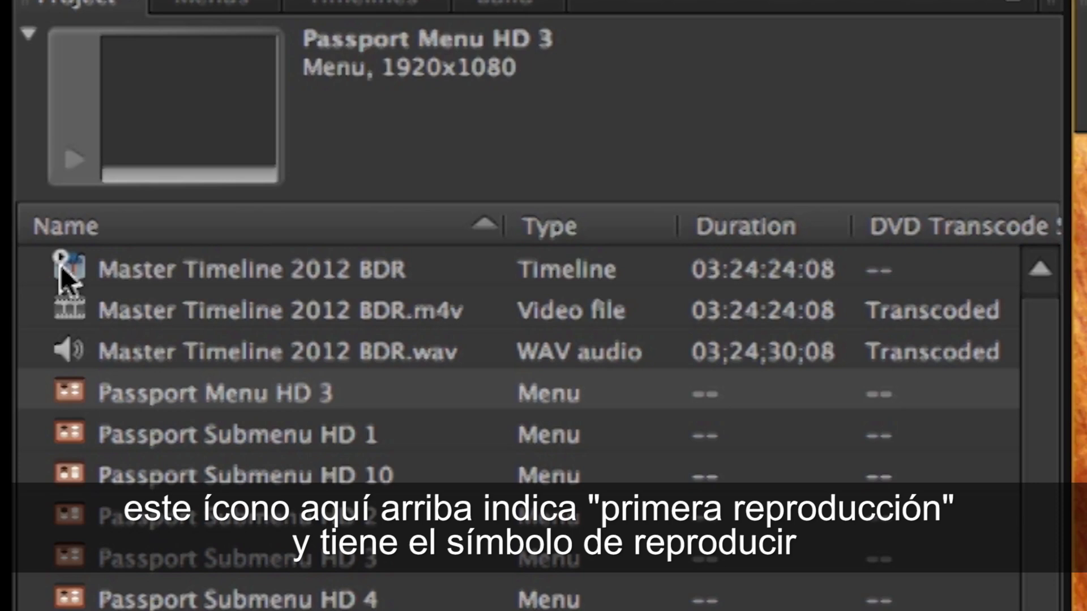
Step: Set Passport Menu HD 3 as the disc's First Play item
{"action": "right_click", "coordinate": [74, 382]}
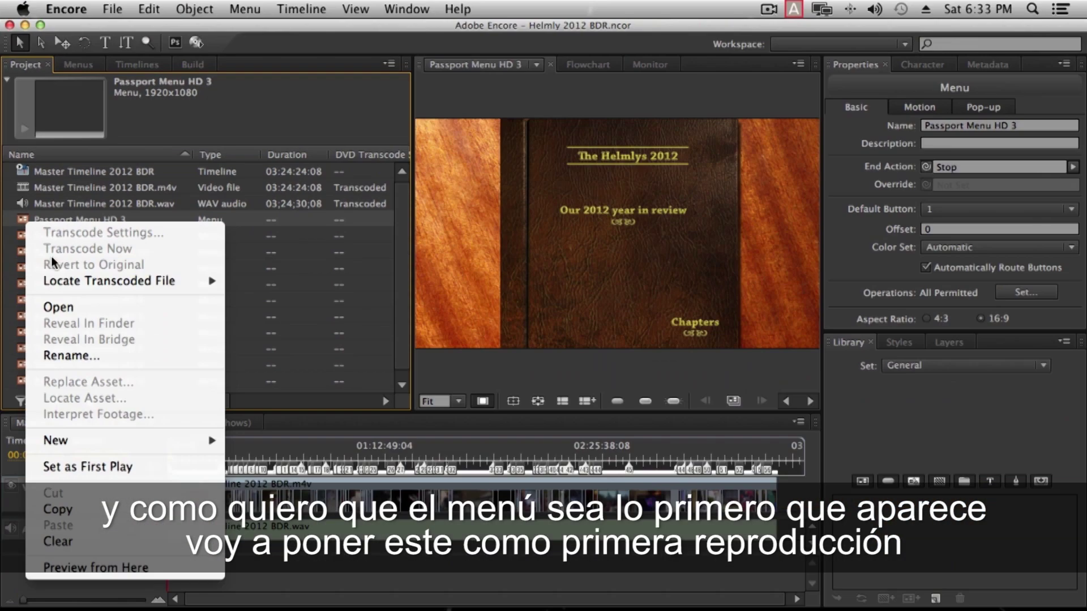
{"action": "left_click", "coordinate": [142, 467]}
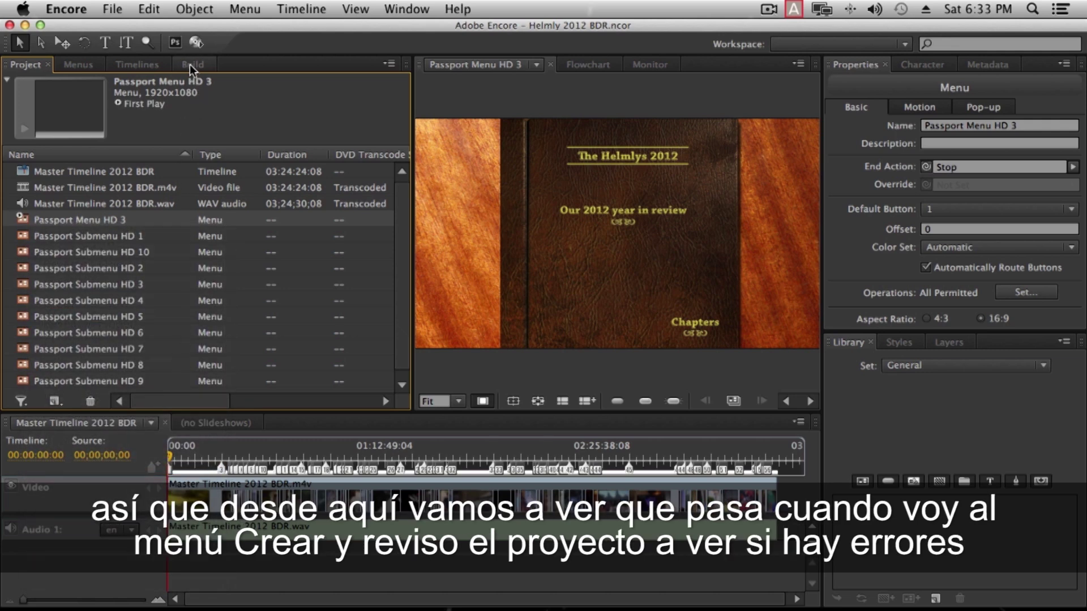
Step: Run a project check with all check categories enabled, review the listed problems and close the check window
{"action": "left_click", "coordinate": [191, 65]}
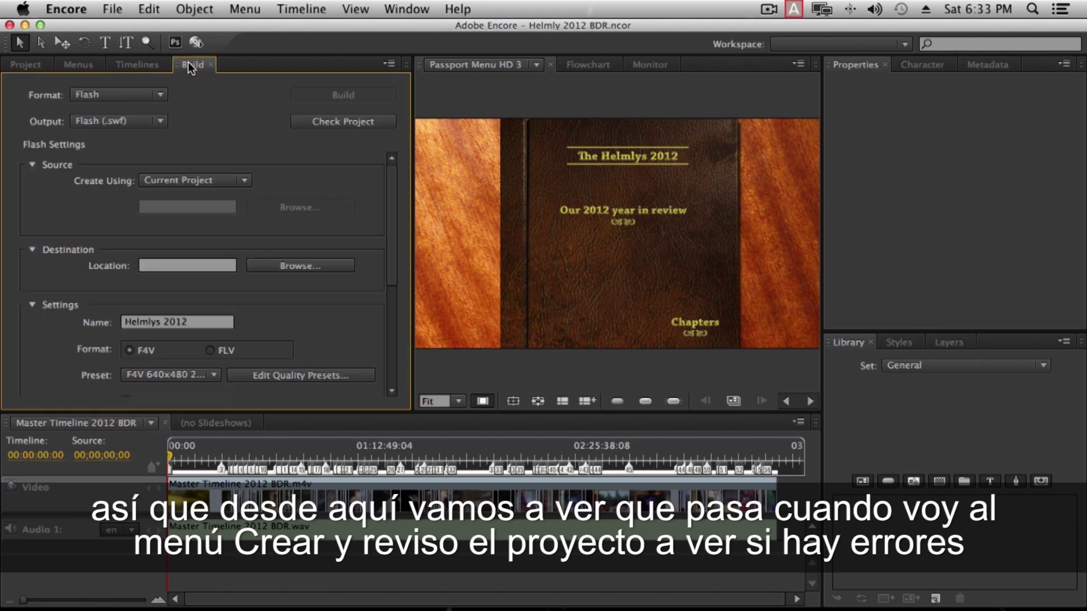
{"action": "left_click", "coordinate": [311, 121]}
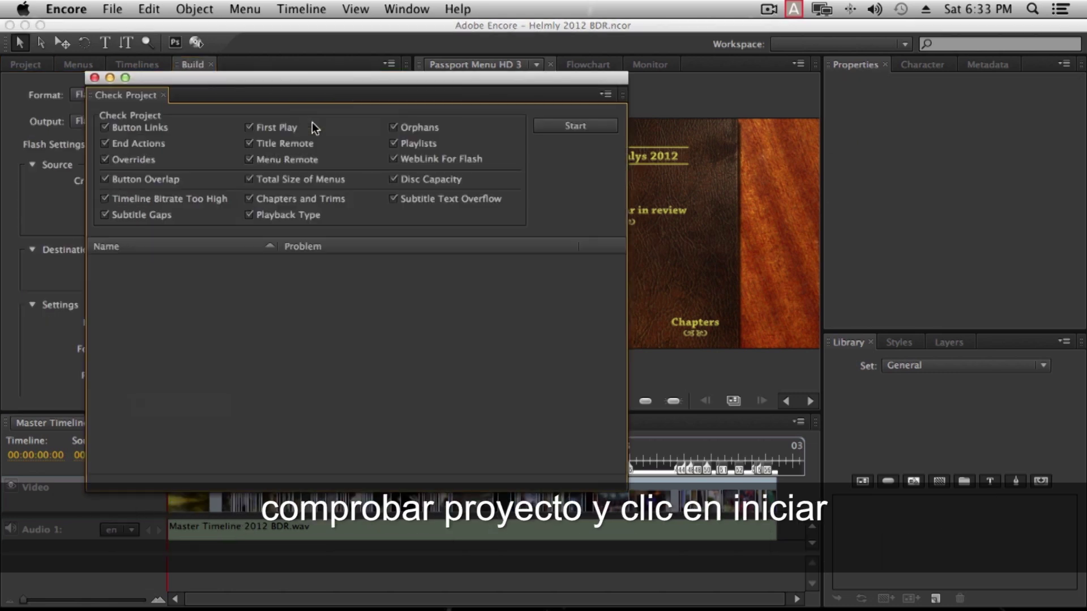
{"action": "left_click", "coordinate": [560, 123]}
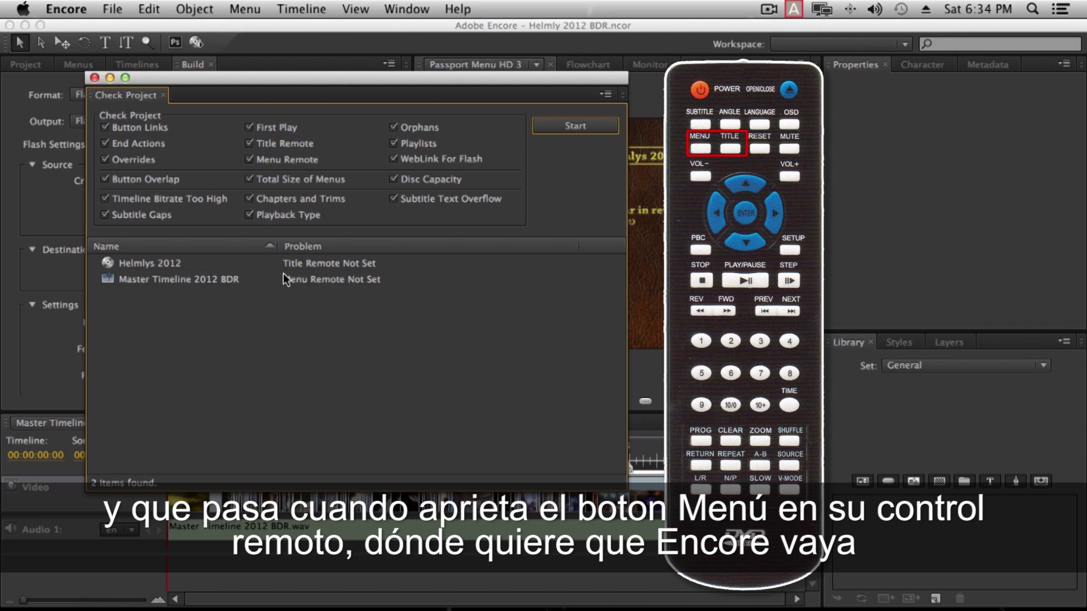
{"action": "left_click", "coordinate": [94, 78]}
Step: In the disc's properties, set the Title Button link to Passport Menu HD 3, Default
{"action": "left_click", "coordinate": [24, 66]}
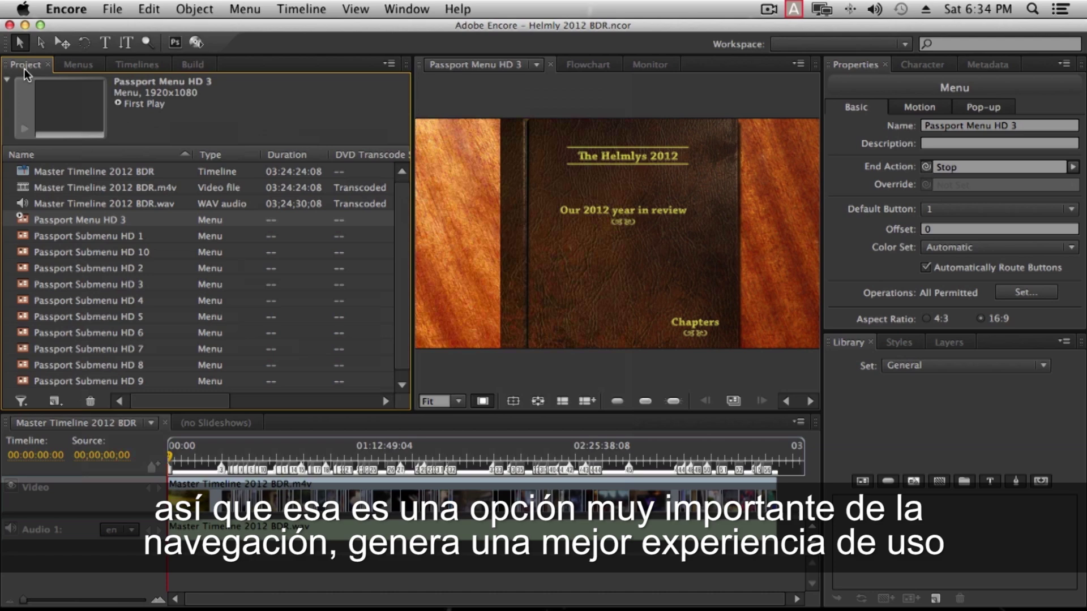
{"action": "left_click", "coordinate": [14, 212]}
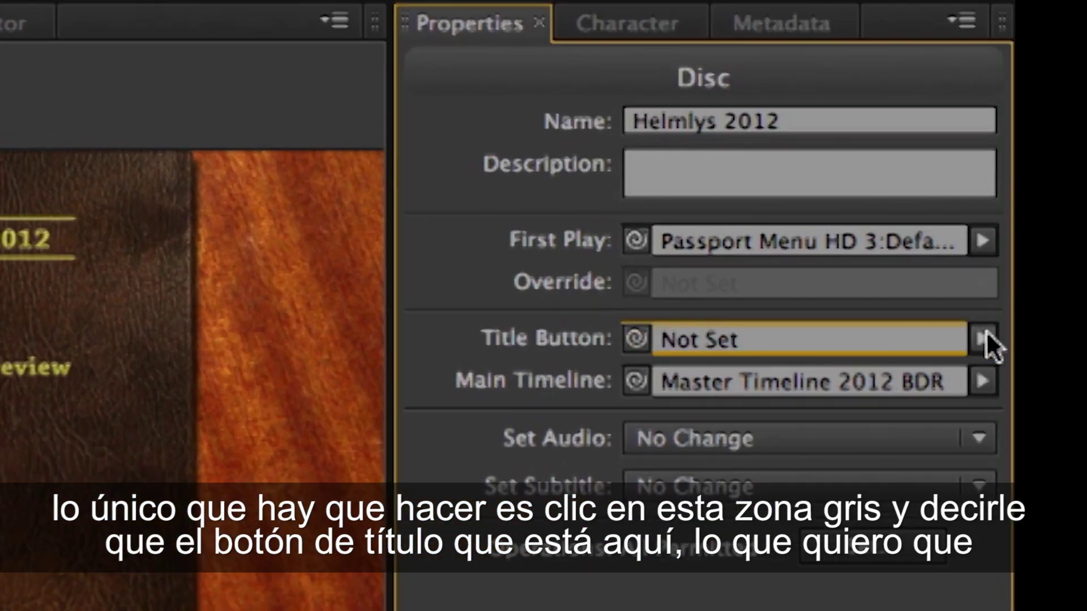
{"action": "left_click", "coordinate": [986, 332]}
{"action": "mouse_move", "coordinate": [877, 562]}
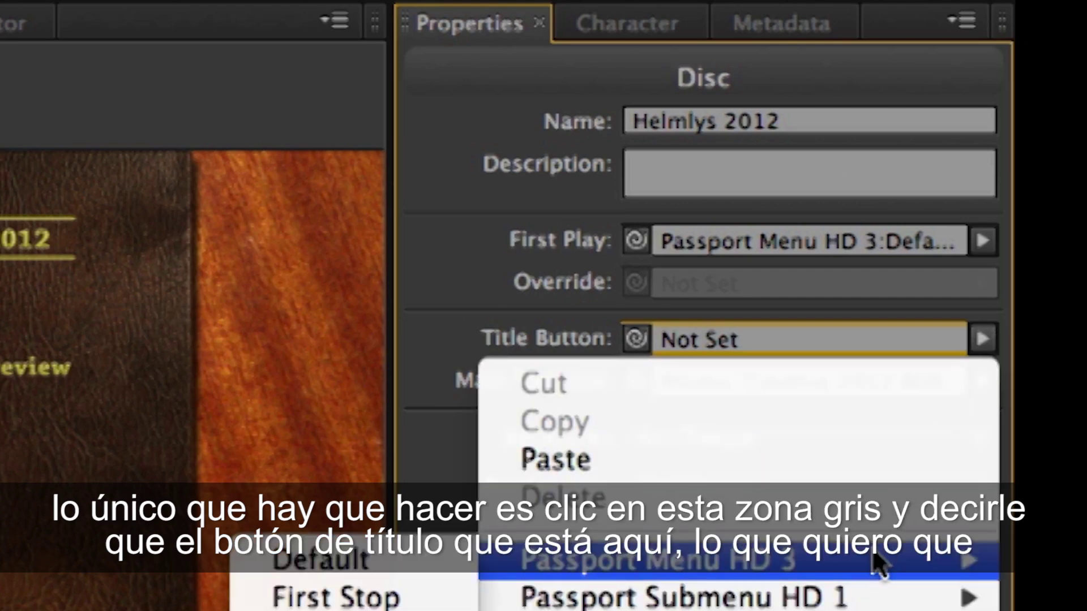
{"action": "left_click", "coordinate": [337, 551]}
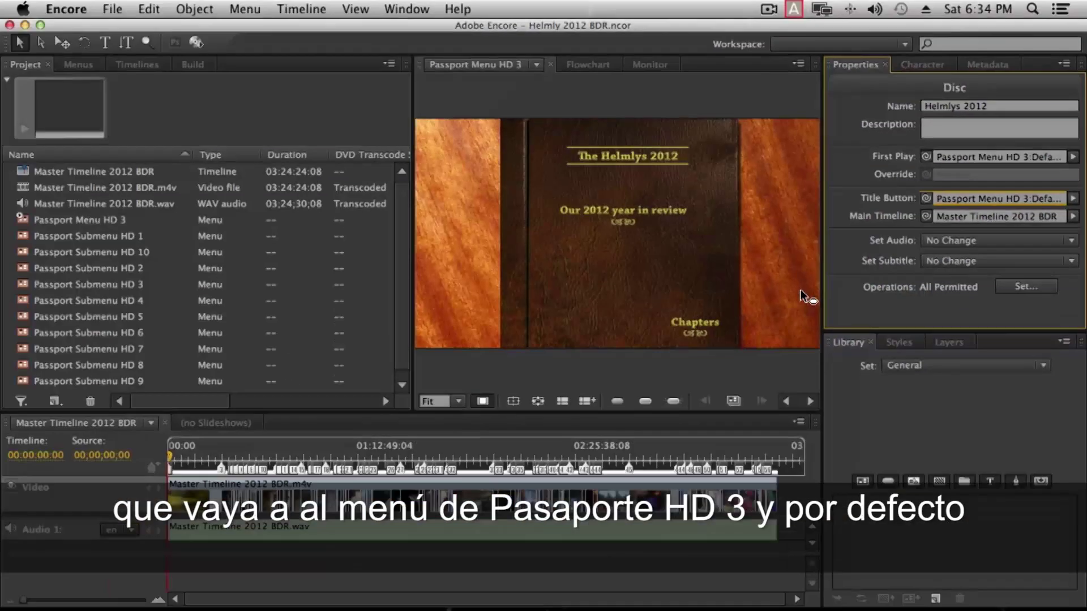
Step: Set the Master Timeline 2012 BDR timeline's Menu Remote link to Passport Menu HD 3, Default
{"action": "left_click", "coordinate": [46, 175]}
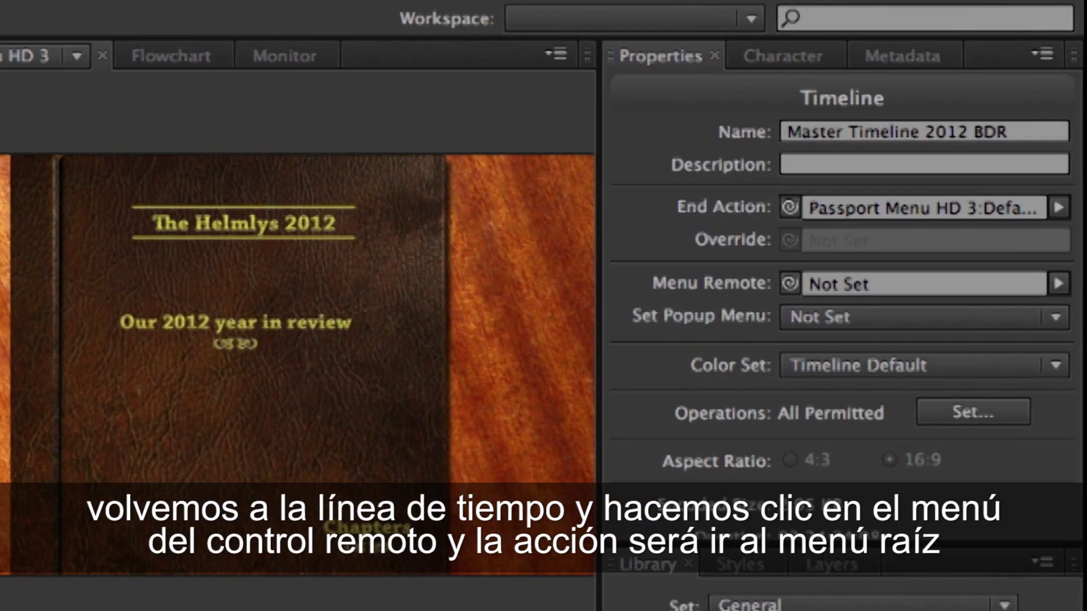
{"action": "left_click", "coordinate": [1066, 240]}
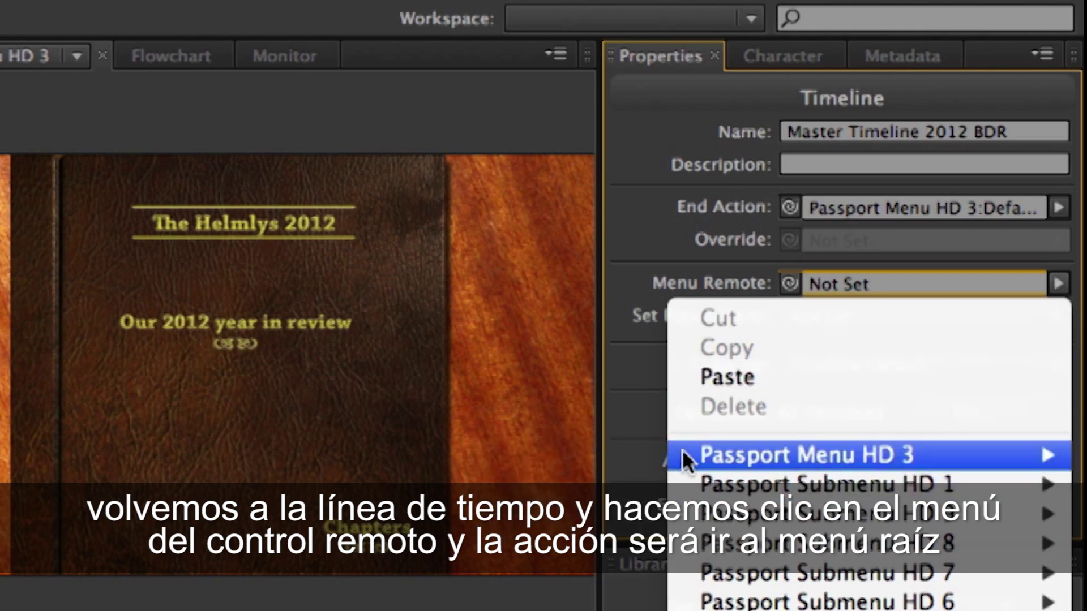
{"action": "mouse_move", "coordinate": [682, 453]}
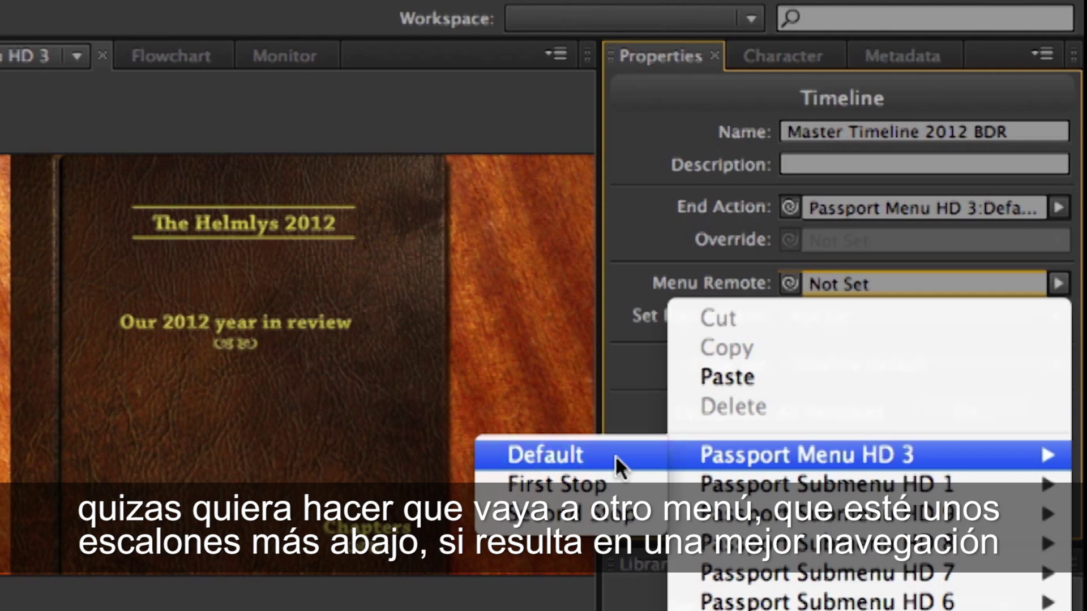
{"action": "left_click", "coordinate": [614, 455]}
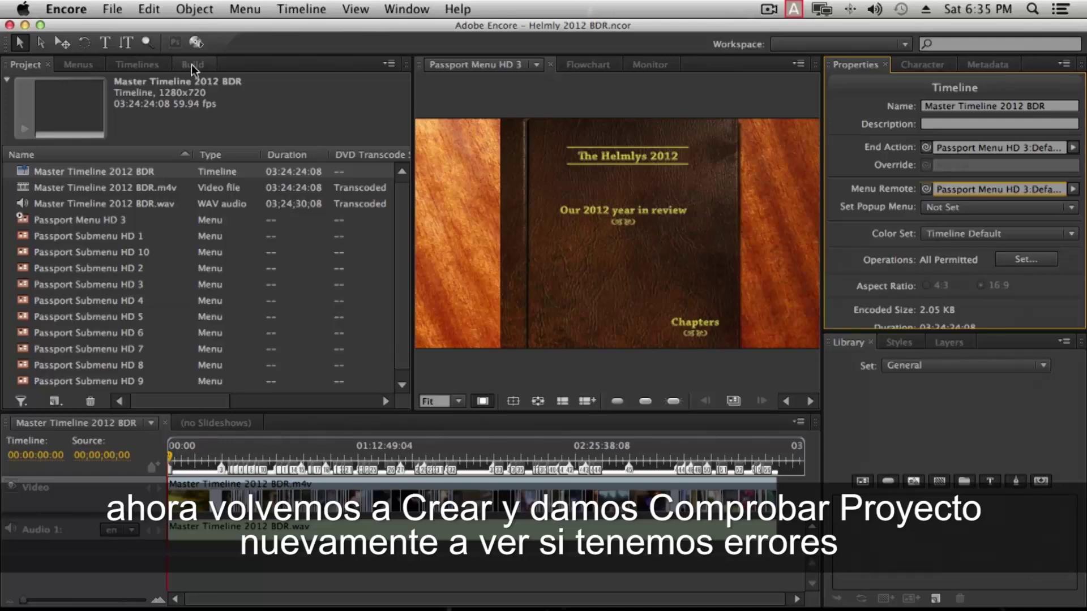
Step: Check the project again for navigation errors after setting the title and menu remote links
{"action": "left_click", "coordinate": [192, 63]}
{"action": "left_click", "coordinate": [351, 120]}
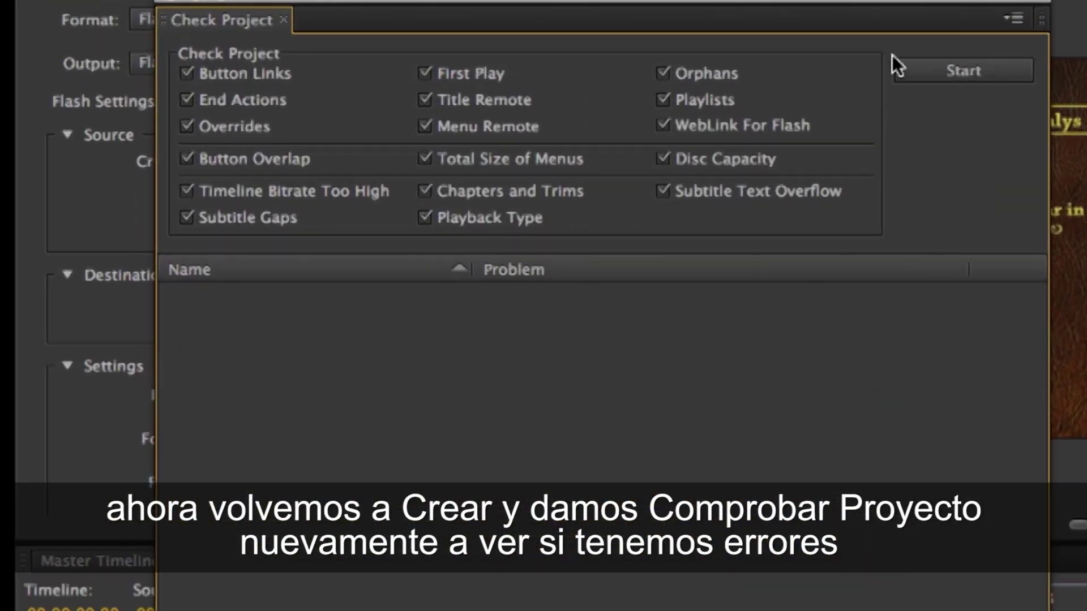
{"action": "left_click", "coordinate": [912, 66]}
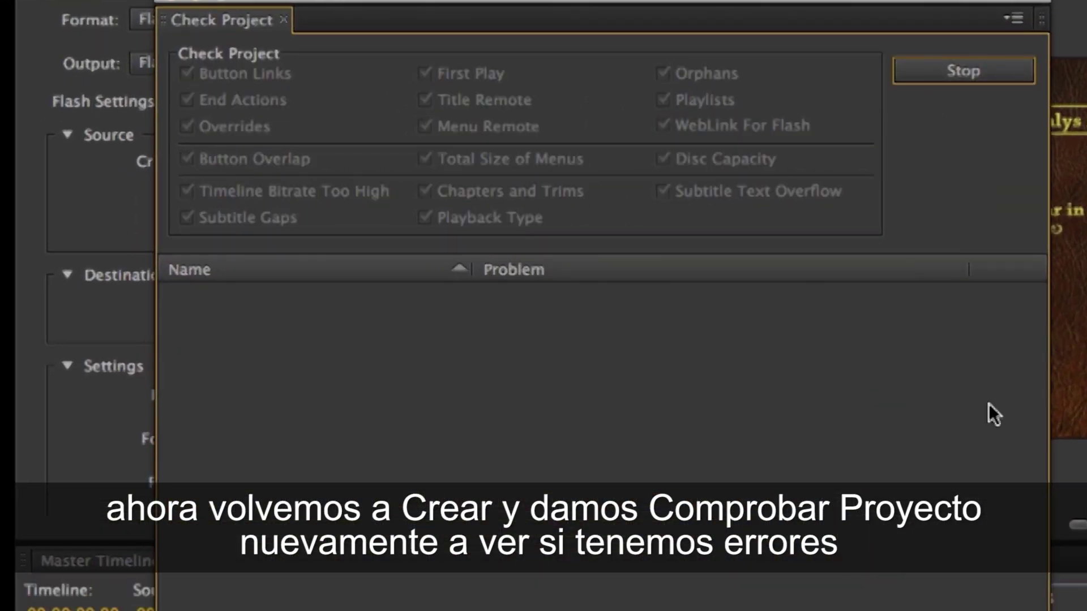
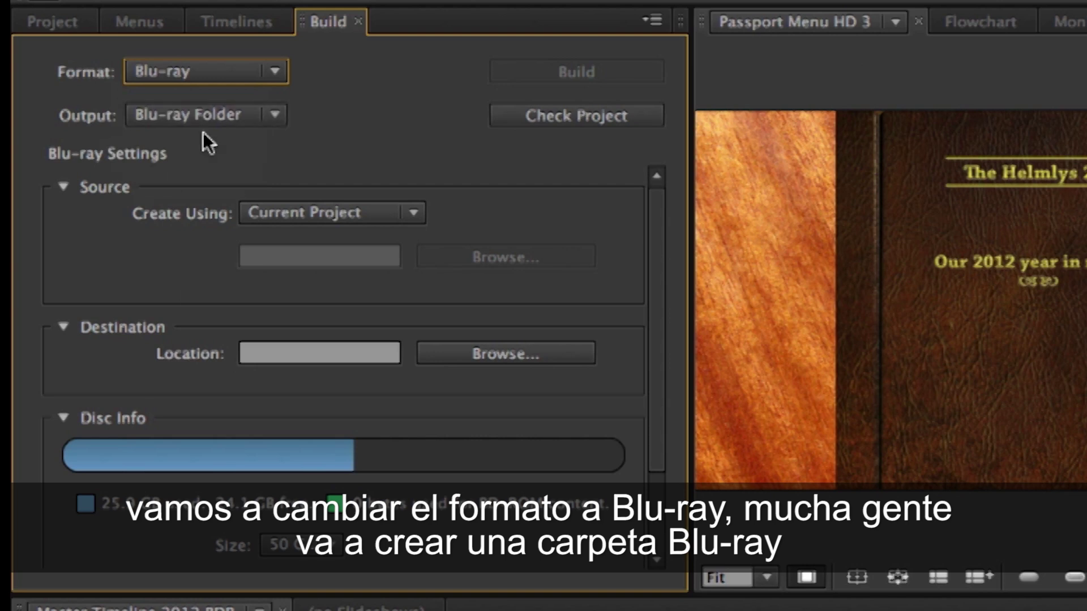
Step: Try Blu-ray Disc as the build output, then set the output to Blu-ray Image
{"action": "left_click", "coordinate": [274, 116]}
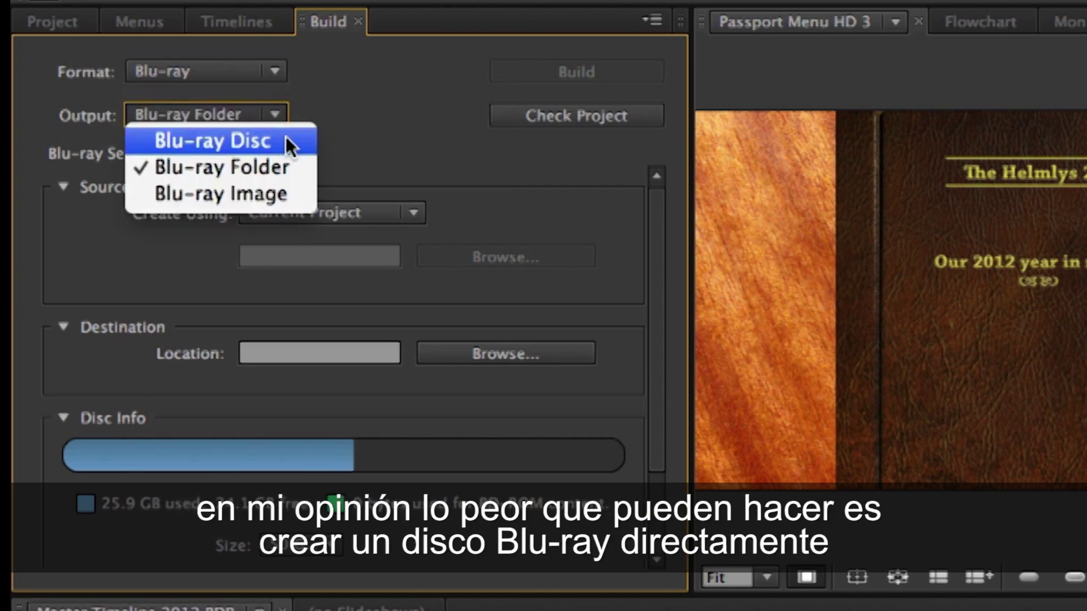
{"action": "left_click", "coordinate": [285, 139]}
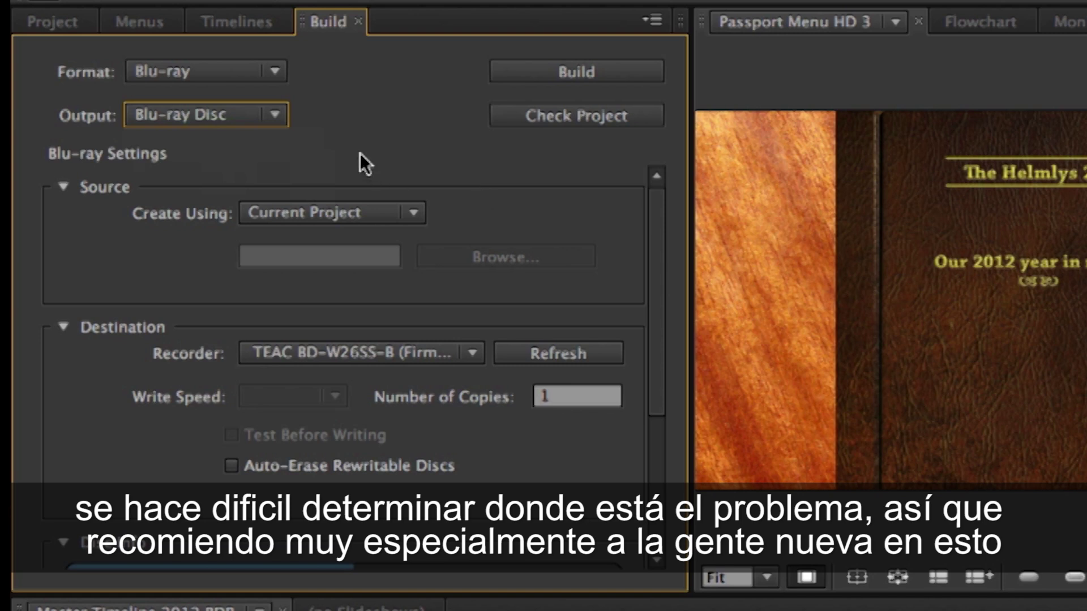
{"action": "left_click", "coordinate": [271, 117]}
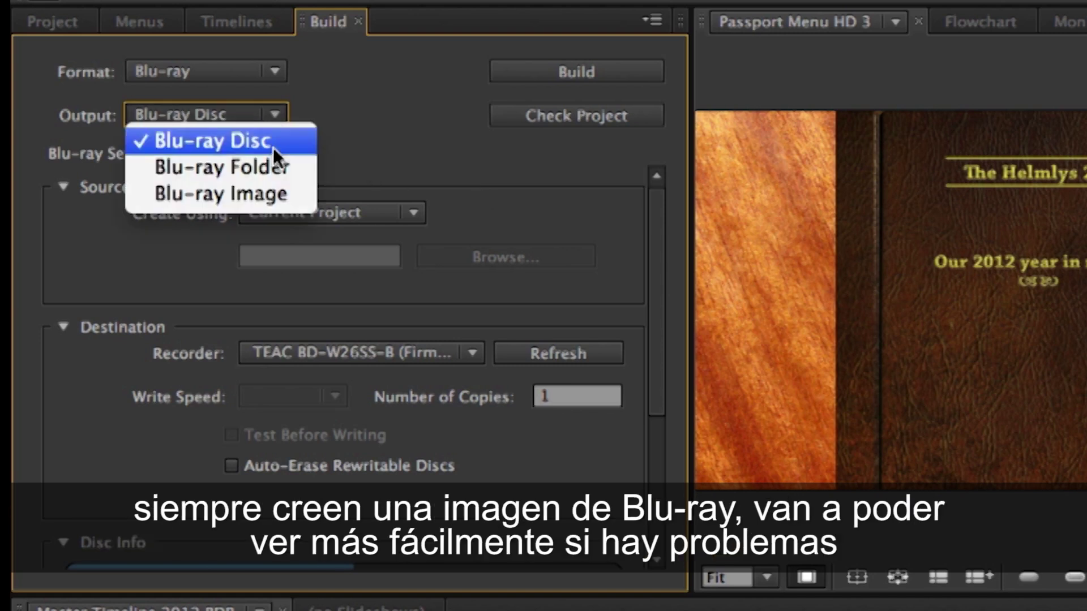
{"action": "left_click", "coordinate": [283, 196]}
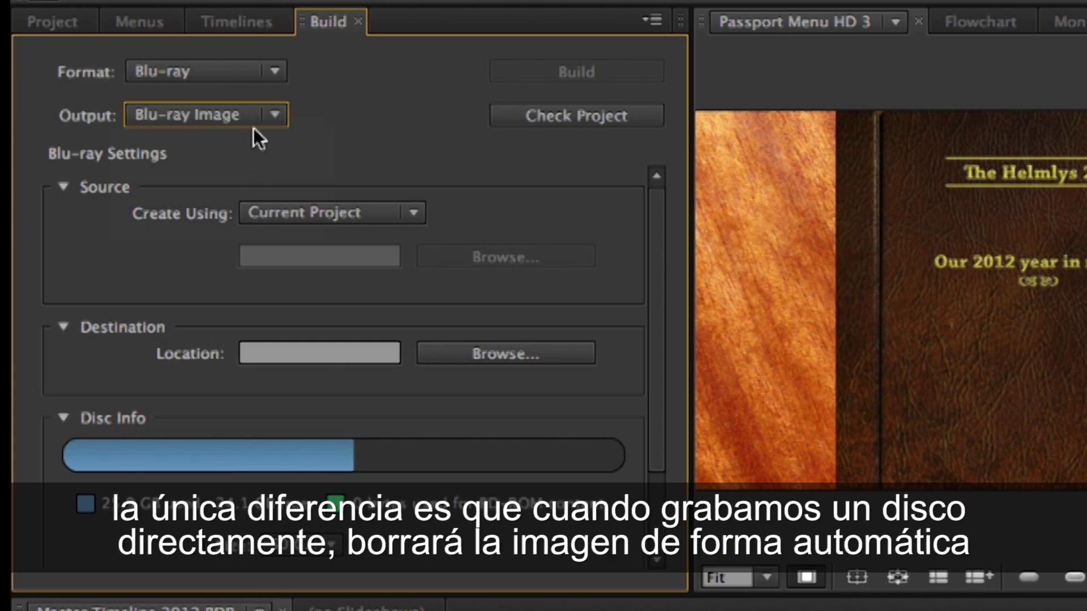
{"action": "left_click", "coordinate": [265, 114]}
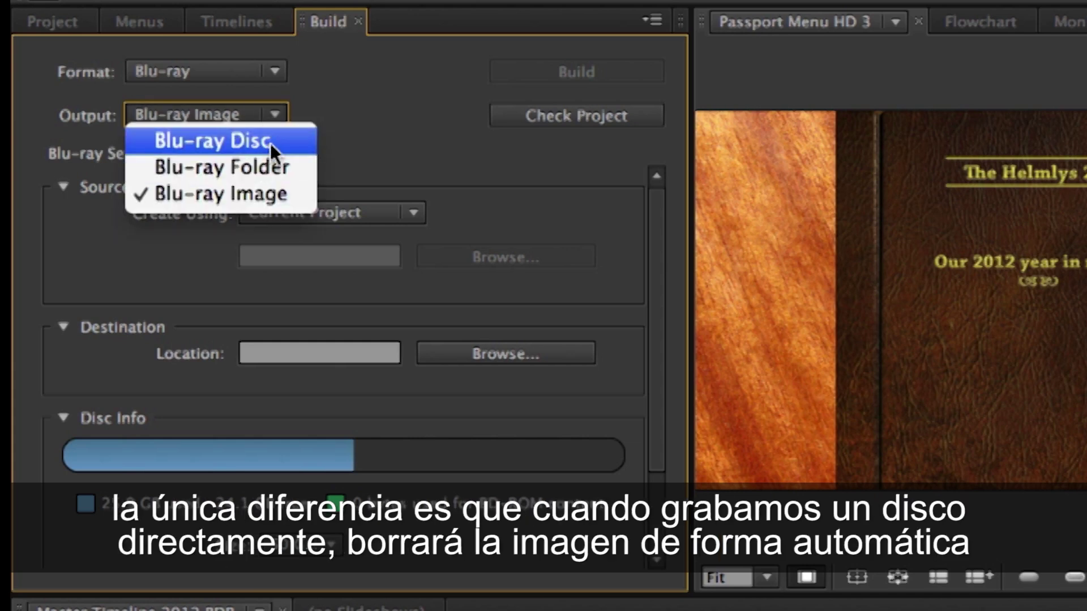
{"action": "left_click", "coordinate": [351, 122]}
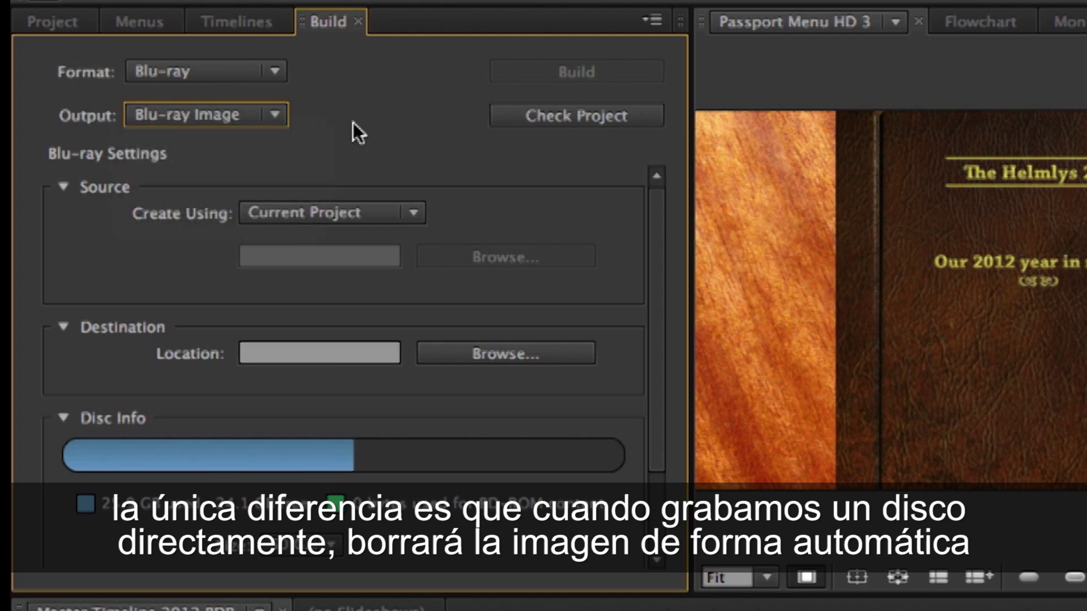
{"action": "left_click", "coordinate": [277, 114]}
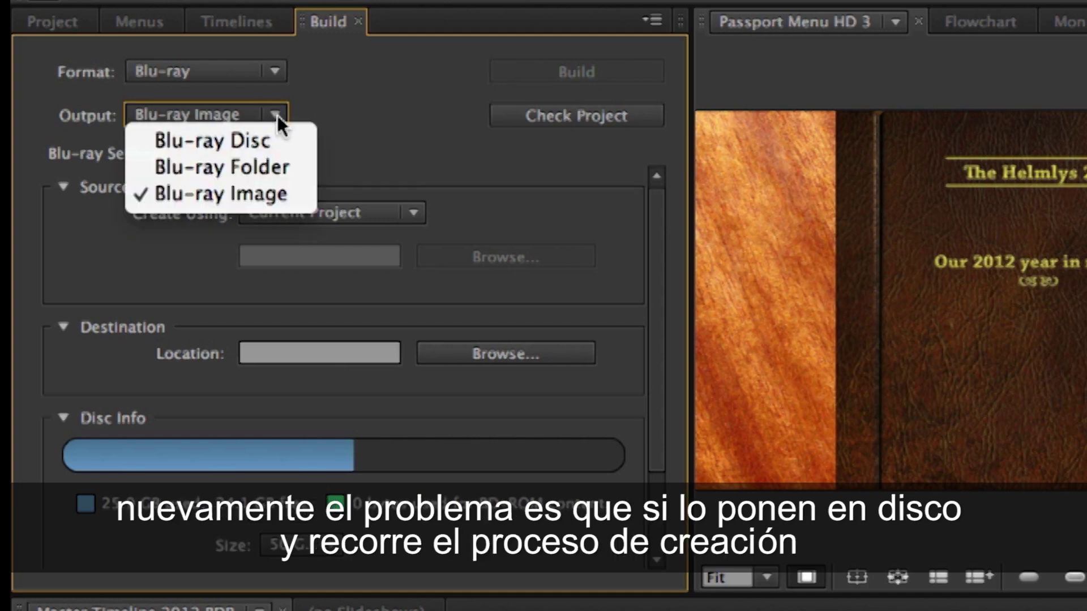
{"action": "left_click", "coordinate": [284, 144]}
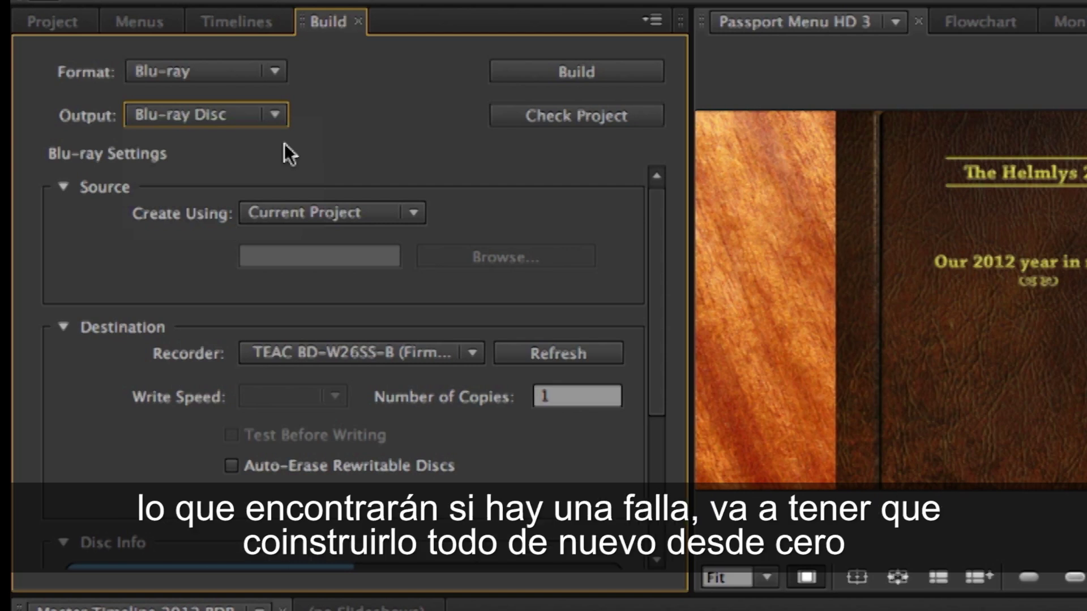
{"action": "left_click", "coordinate": [273, 114]}
{"action": "left_click", "coordinate": [288, 194]}
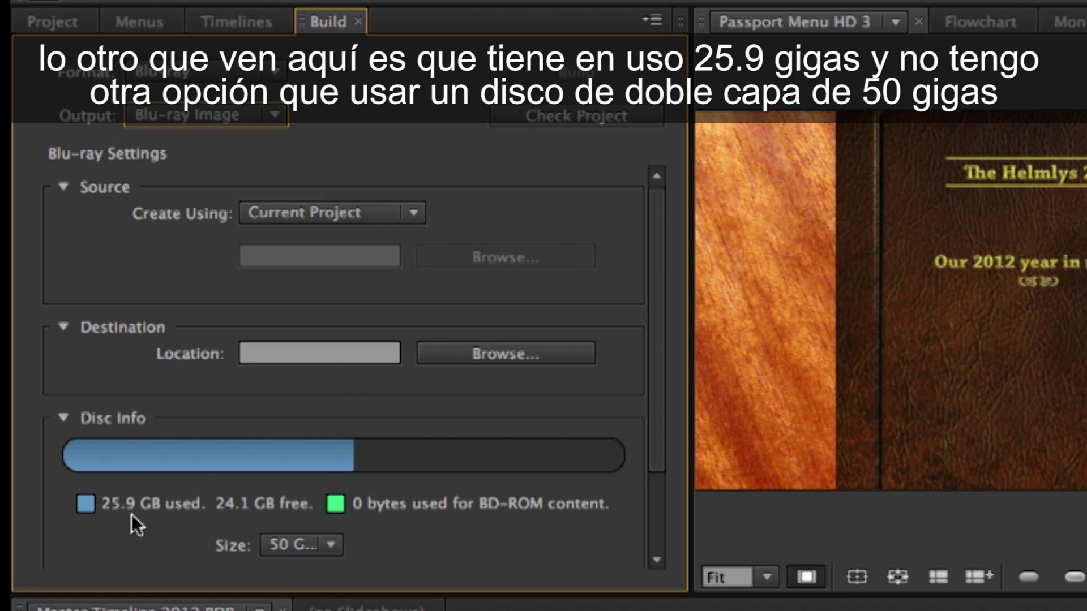
Step: Look through the disc size options and the available build sources for the Blu-ray image
{"action": "left_click", "coordinate": [328, 545]}
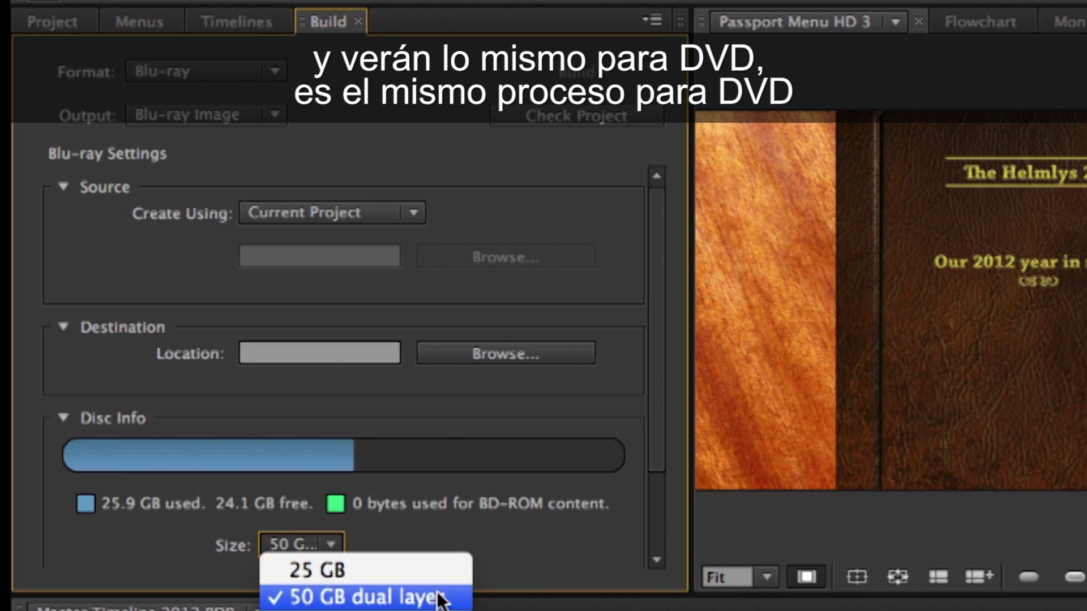
{"action": "left_click", "coordinate": [518, 571]}
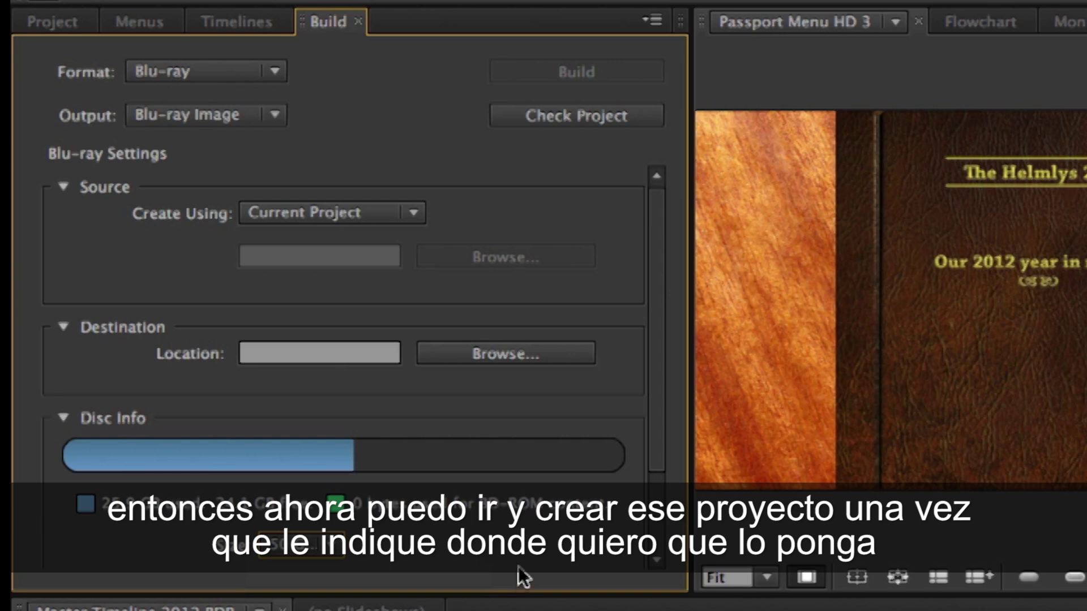
{"action": "left_click", "coordinate": [412, 213]}
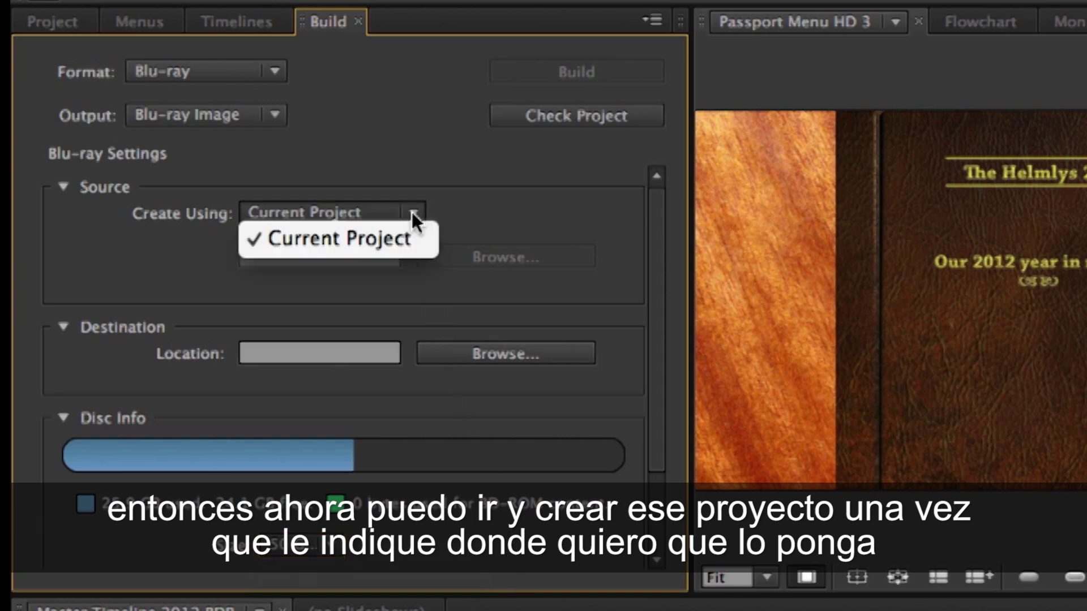
{"action": "left_click", "coordinate": [464, 203]}
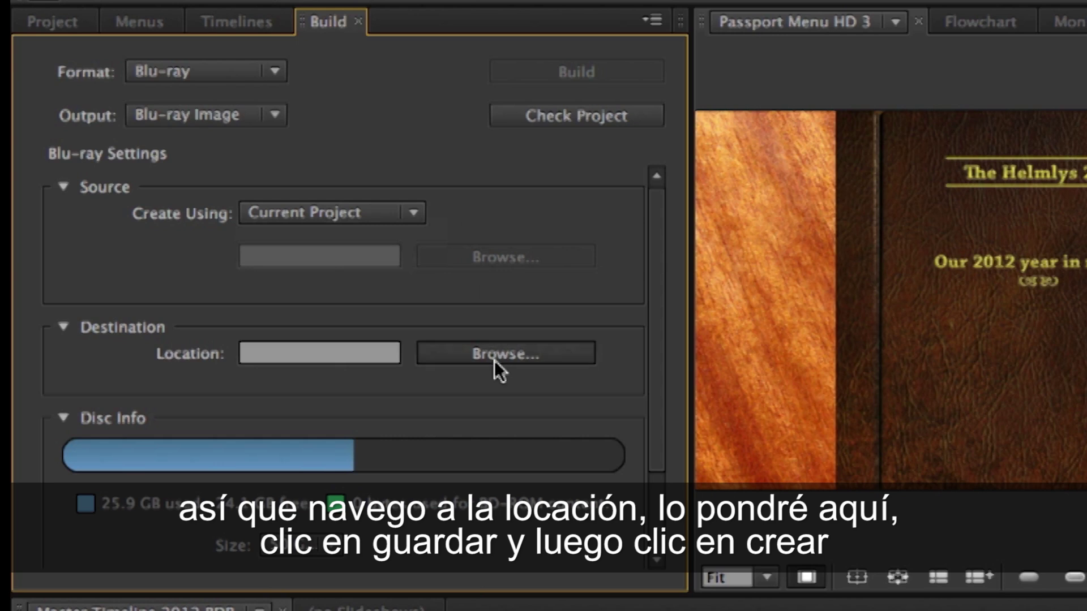
Step: Set the destination to a BD image file in the BDR Project folder, append "BDR" to its name, and build the image
{"action": "left_click", "coordinate": [494, 355]}
{"action": "left_click", "coordinate": [894, 201]}
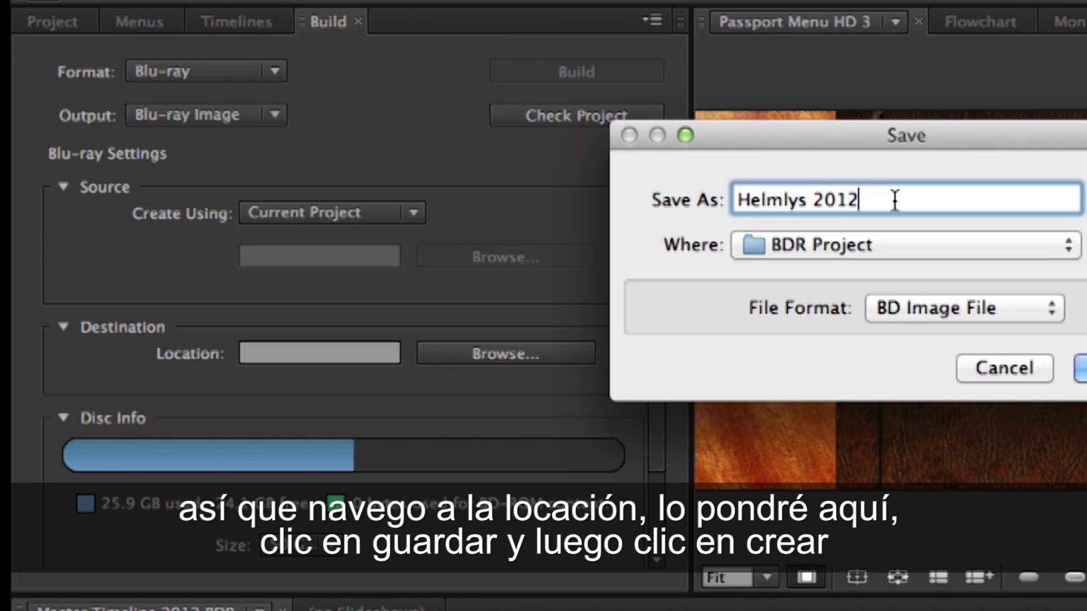
{"action": "type", "text": "BDR"}
{"action": "key", "text": "Return"}
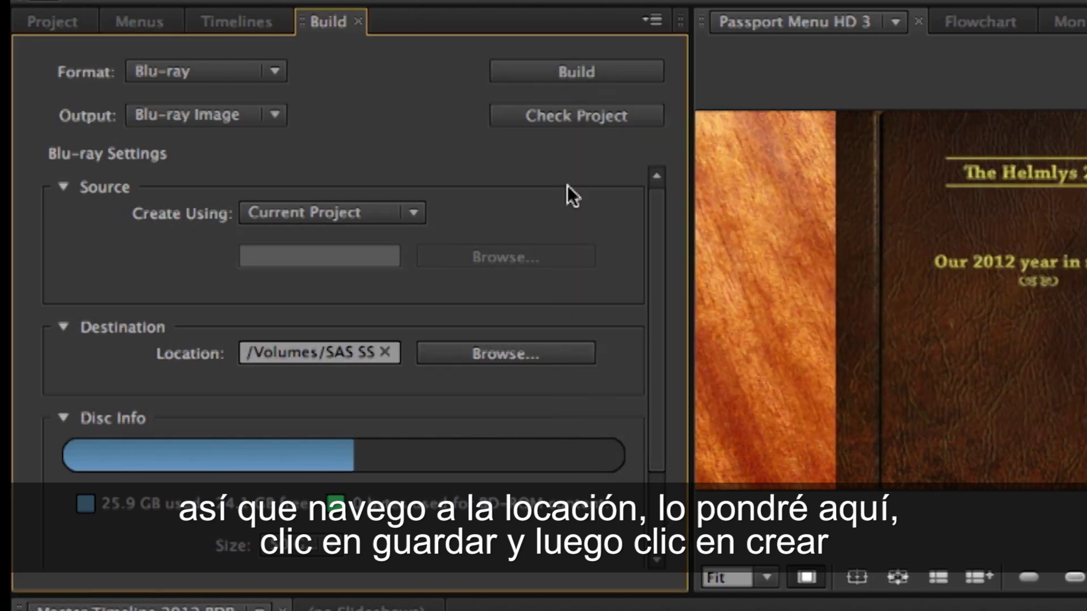
{"action": "left_click", "coordinate": [576, 71]}
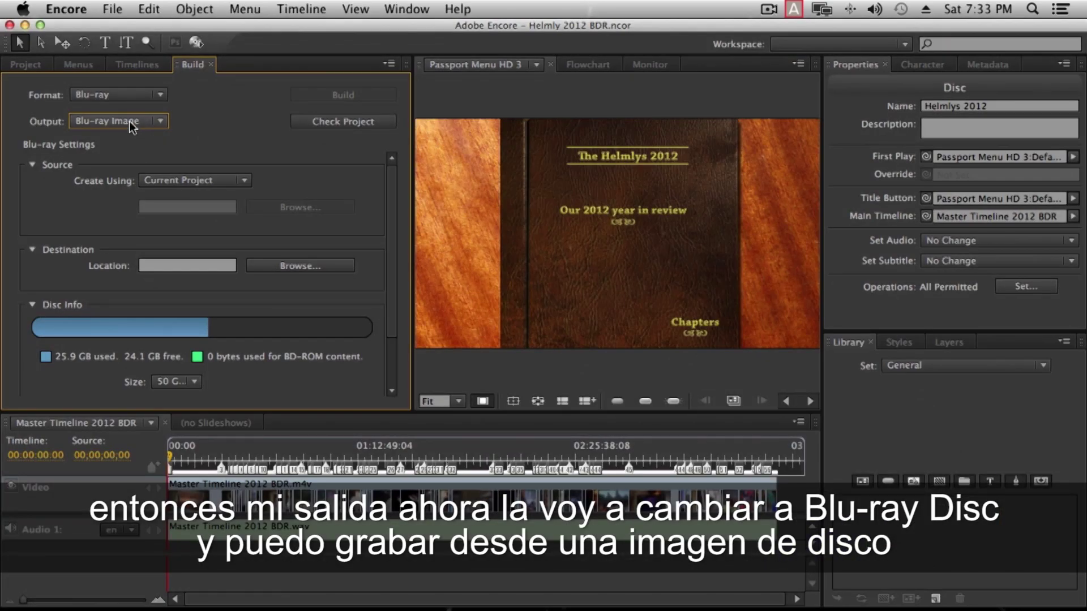
Step: Set the output to Blu-ray Disc with Disc Image as the source, and load the "2012 BDR" ISO file from the Desktop
{"action": "left_click", "coordinate": [130, 121]}
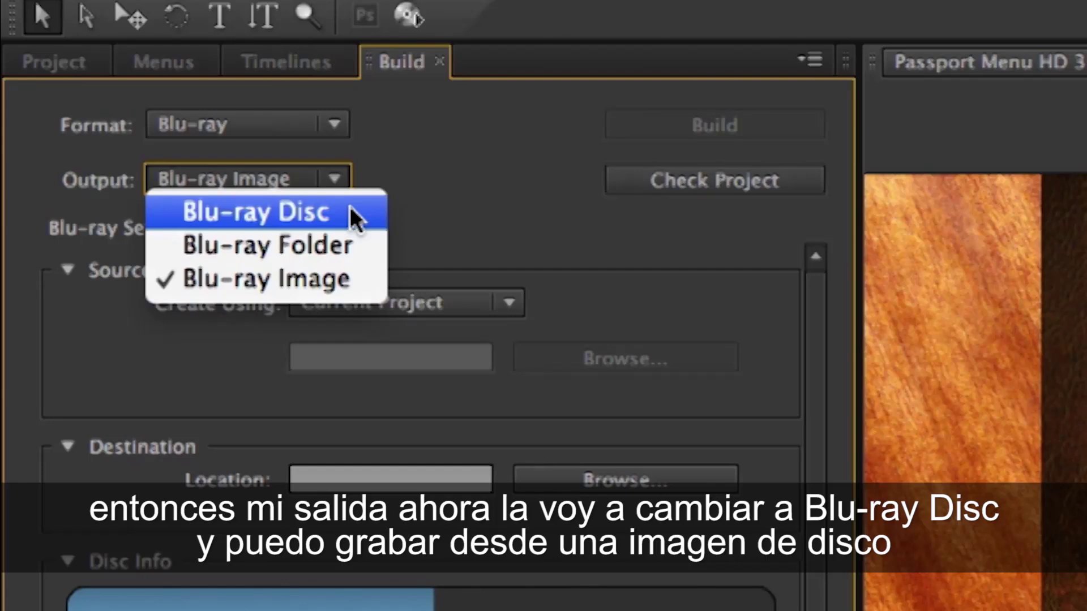
{"action": "left_click", "coordinate": [356, 218]}
{"action": "left_click", "coordinate": [413, 310]}
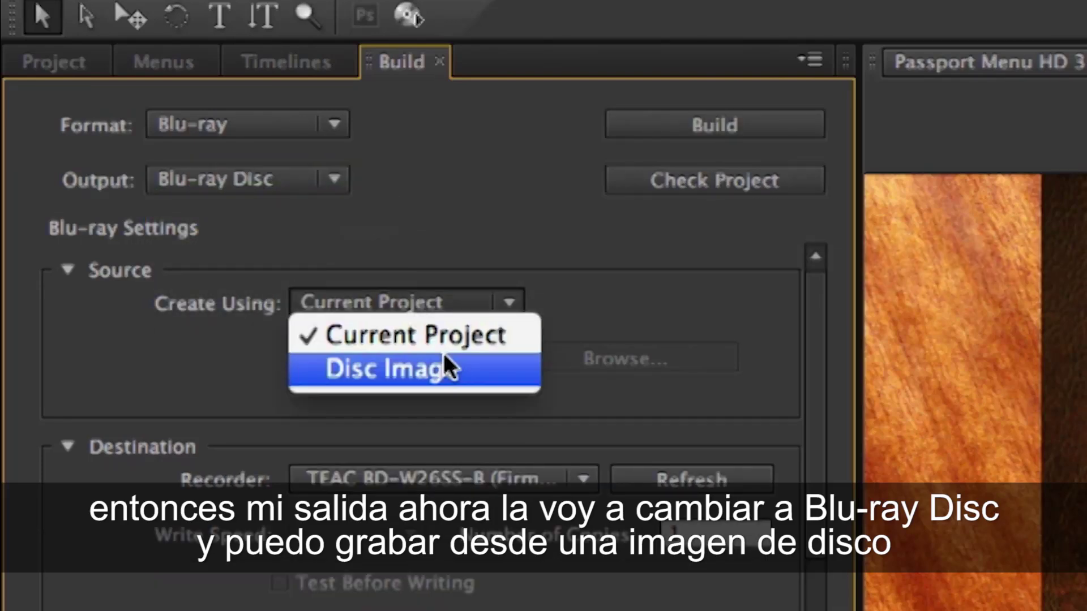
{"action": "left_click", "coordinate": [471, 374]}
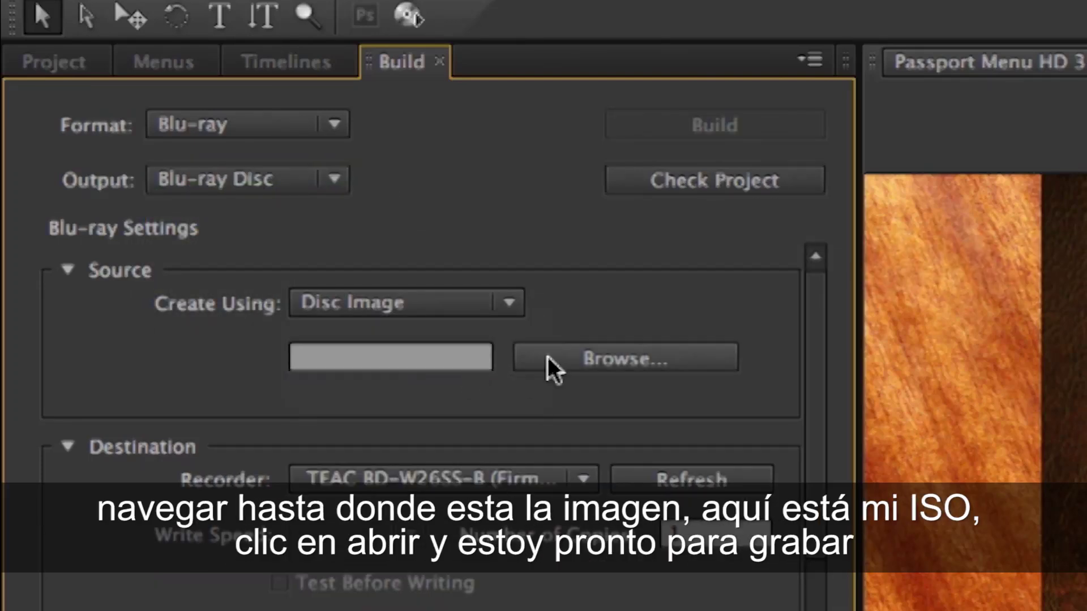
{"action": "left_click", "coordinate": [553, 369]}
{"action": "left_click", "coordinate": [902, 303]}
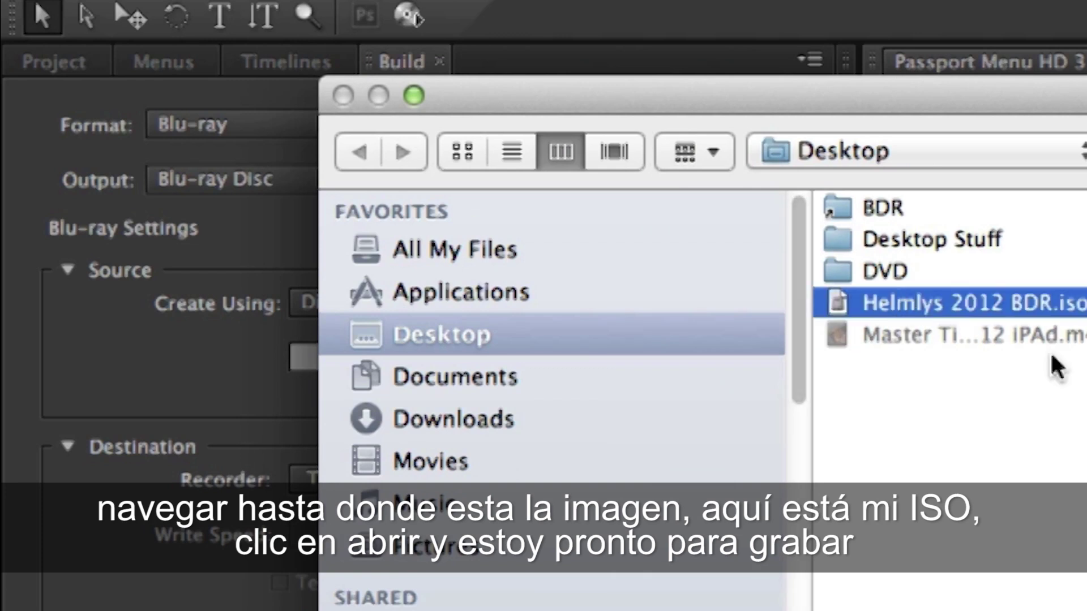
{"action": "left_click", "coordinate": [1002, 606]}
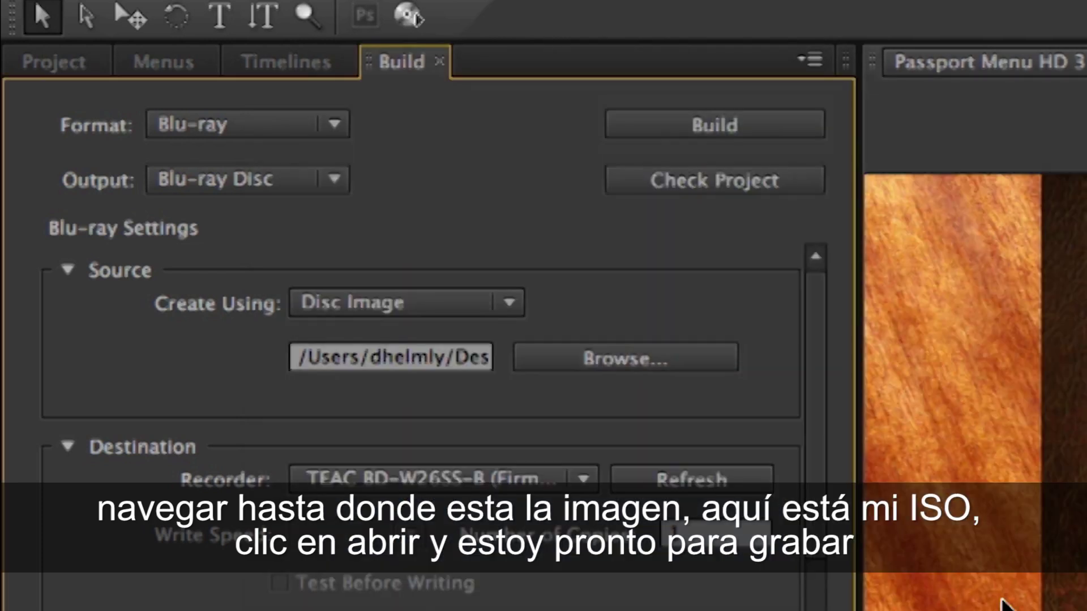